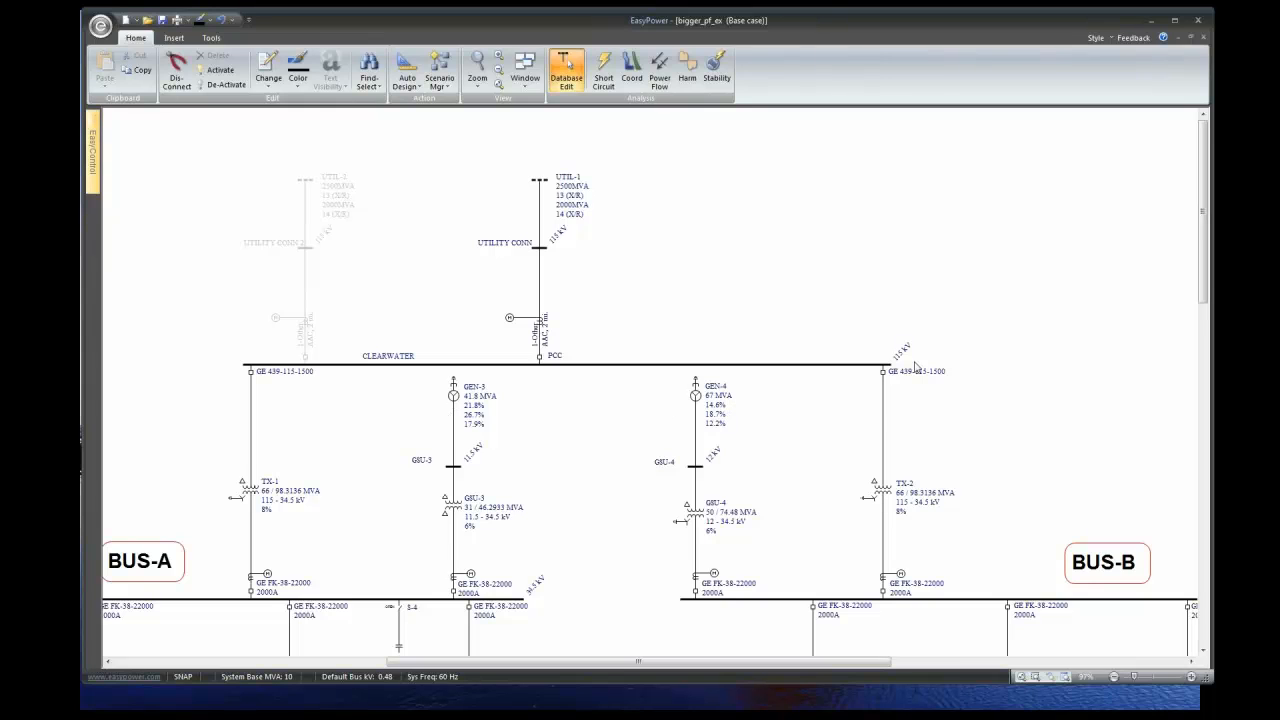
# - Leave the slideshow for the EasyPower one-line diagram of the bigger_pf_ex base case
pyautogui.click(1203, 650)
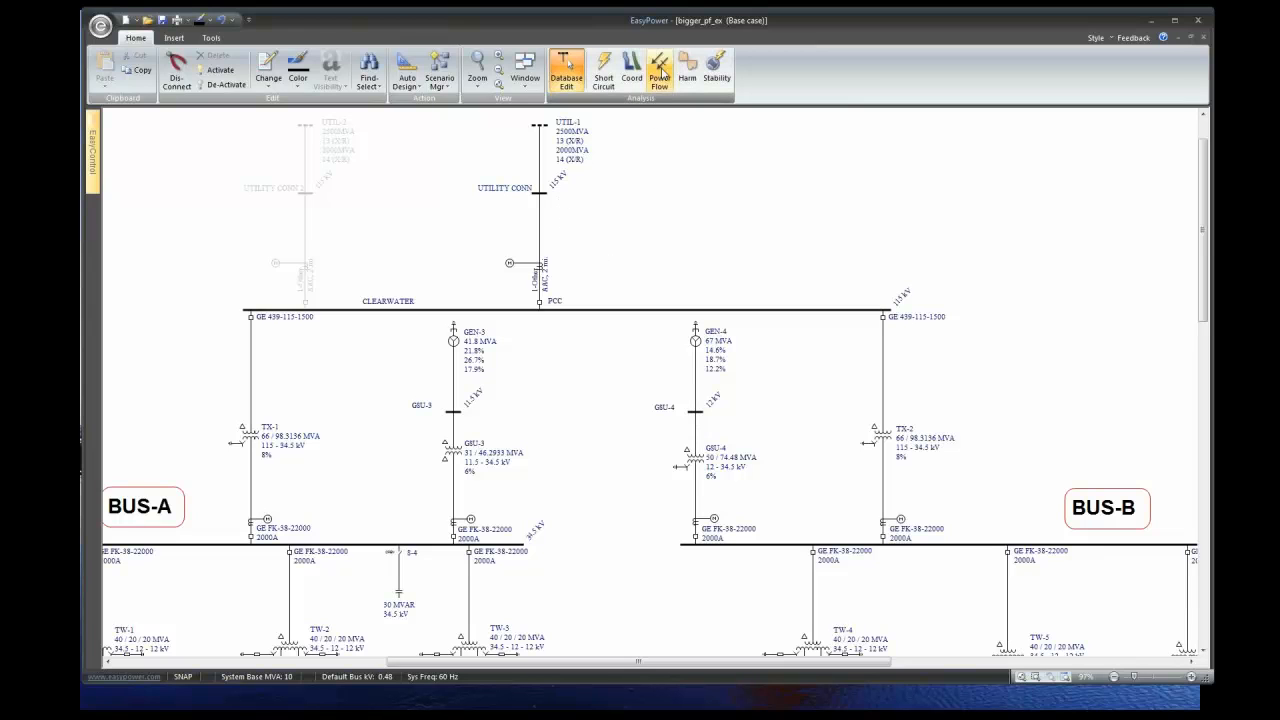
# - Switch the bigger_pf_ex one-line diagram into Power Flow mode
pyautogui.click(660, 70)
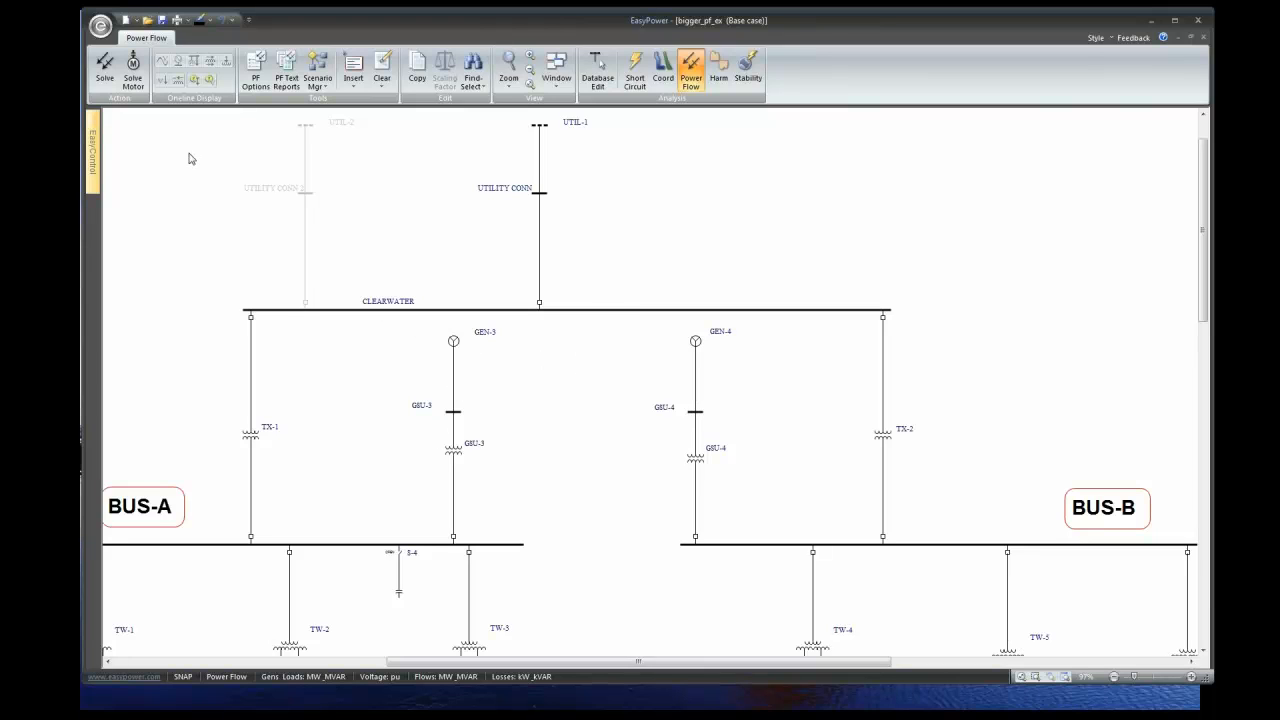
# - Solve the power flow and review results: UTIL-1 at 104.982 MW, 38.593 MVAR, CLEARWATER 0.999 pu
pyautogui.click(104, 68)
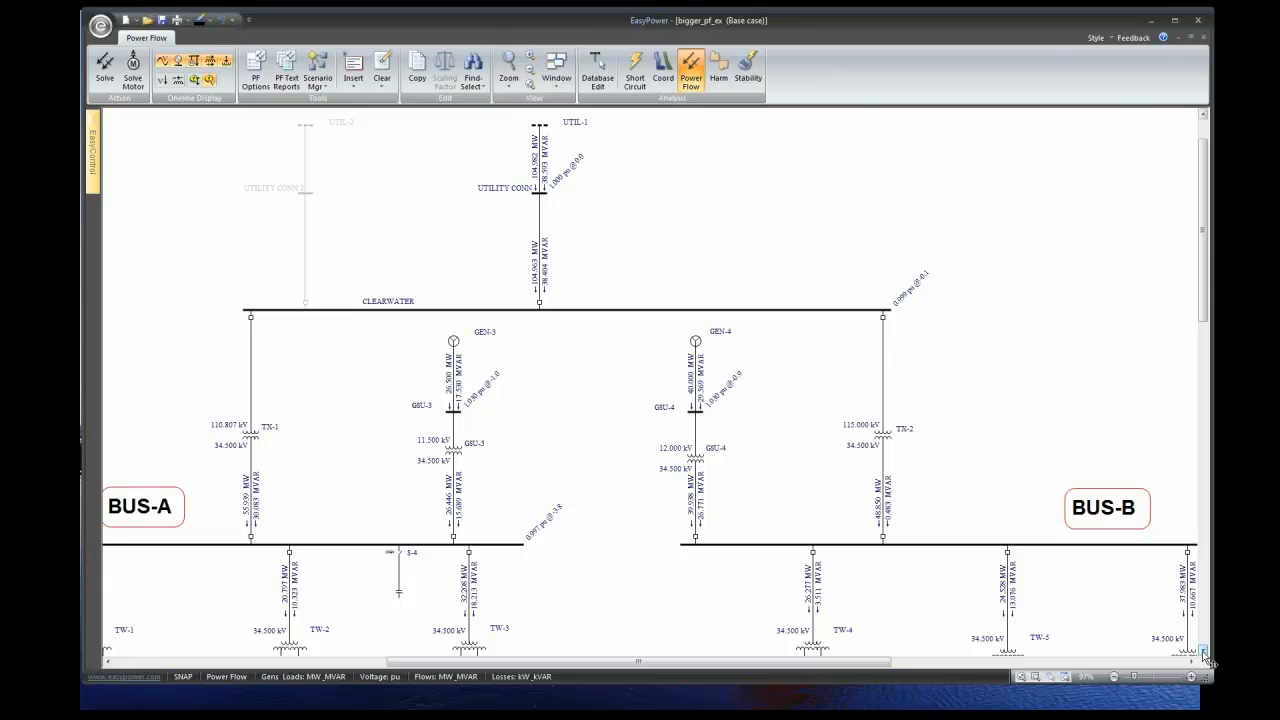
pyautogui.scroll(-1, 1203, 648)
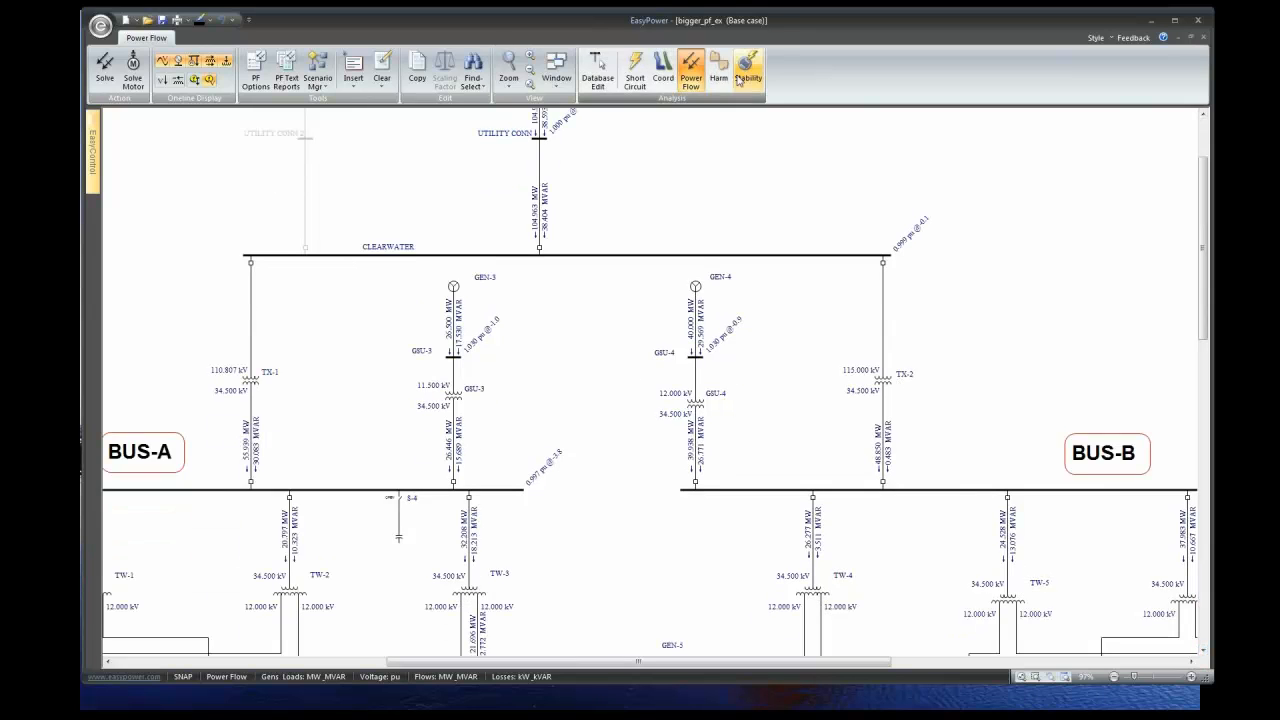
pyautogui.click(1203, 114)
pyautogui.scroll(2, 603, 211)
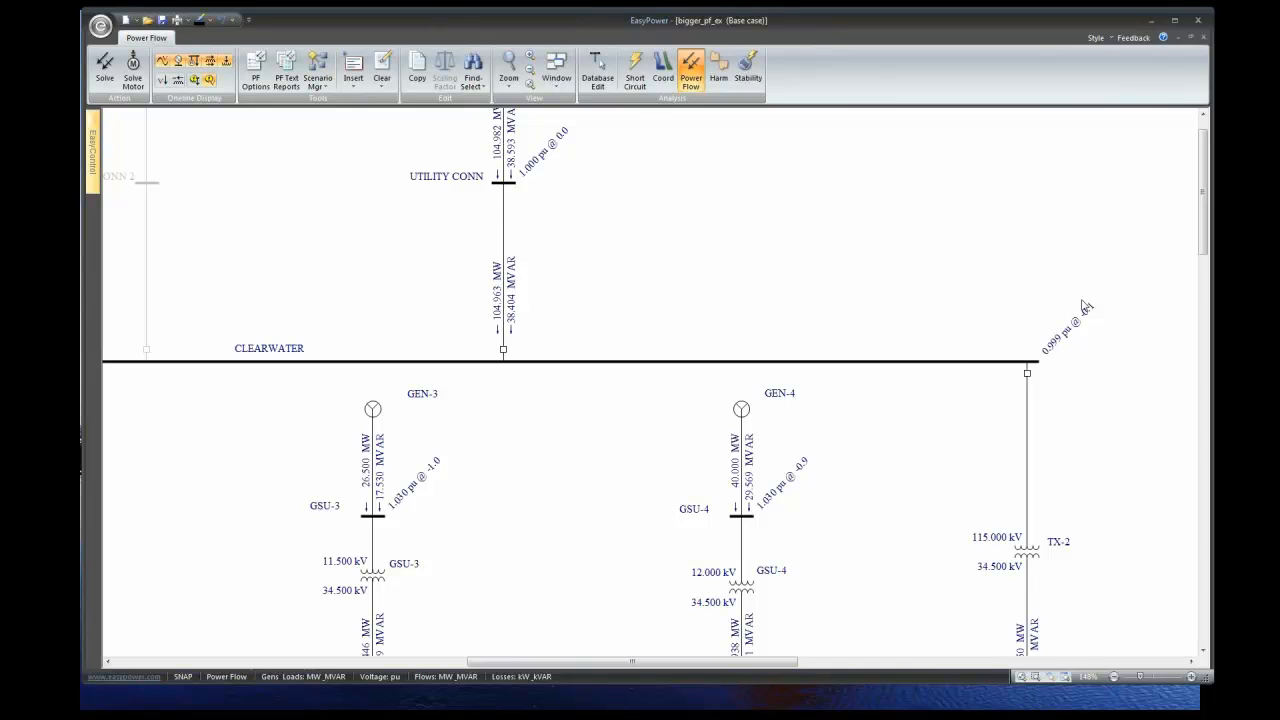
pyautogui.moveTo(1205, 218); pyautogui.dragTo(1196, 365)
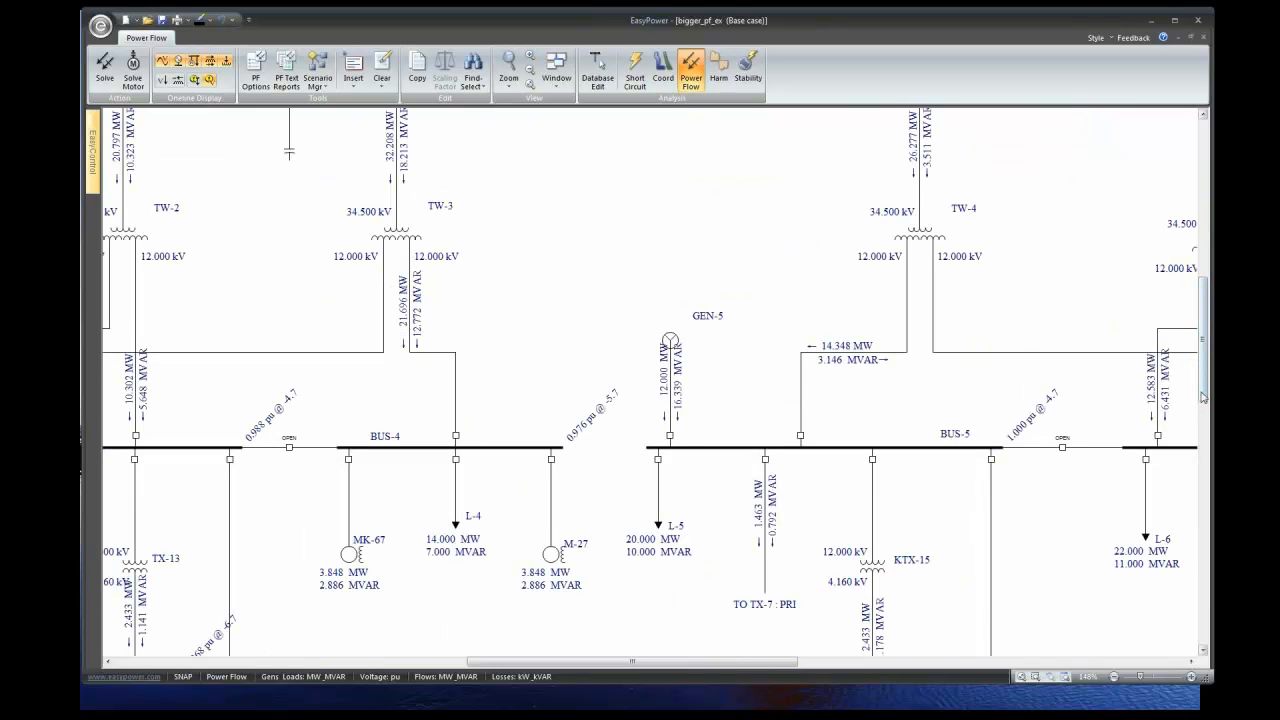
pyautogui.moveTo(1203, 393); pyautogui.dragTo(1209, 282)
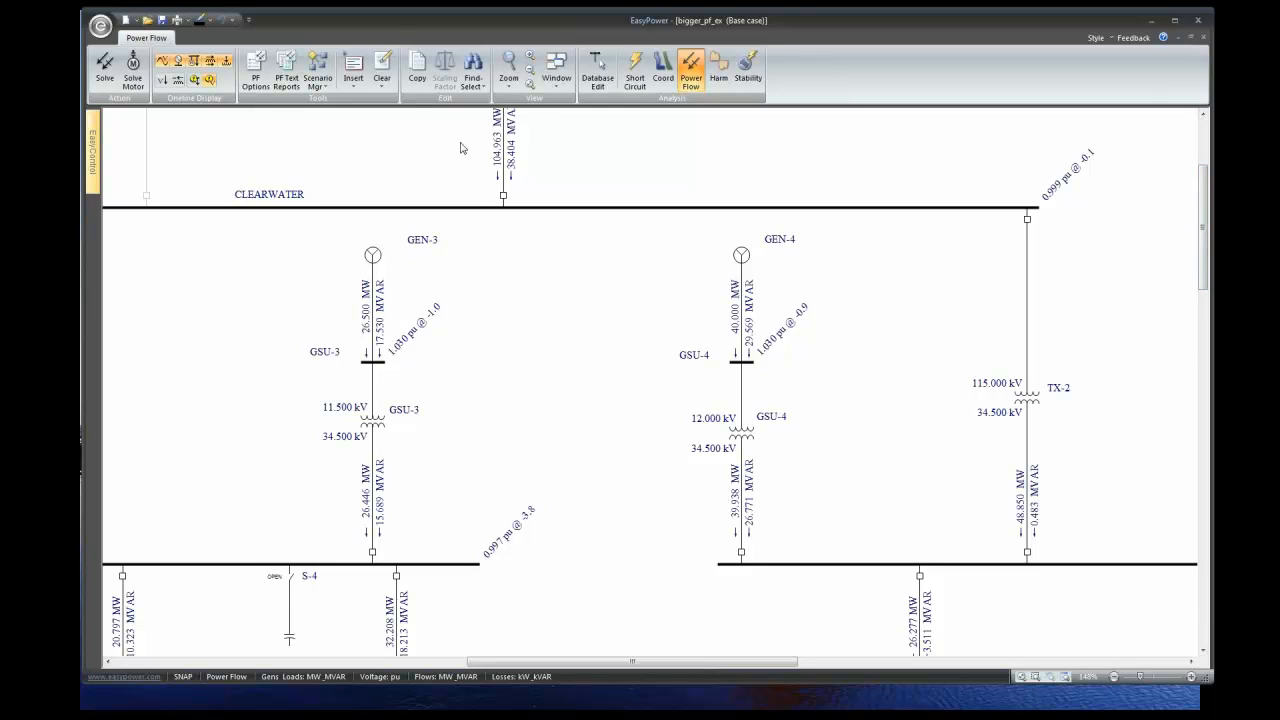
pyautogui.scroll(3, 978, 235)
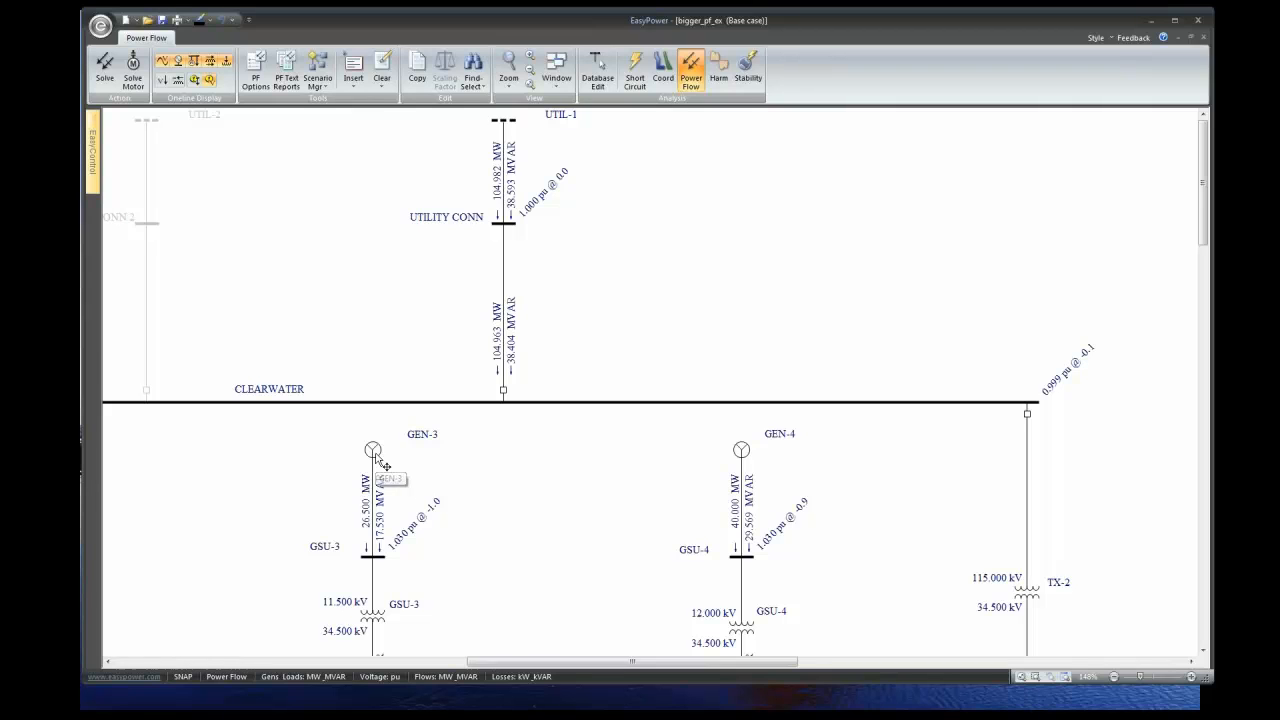
# - Temporarily lower GEN-3 from 26.5 MW to 20 MW and re-solve the power flow
pyautogui.doubleClick(373, 451)
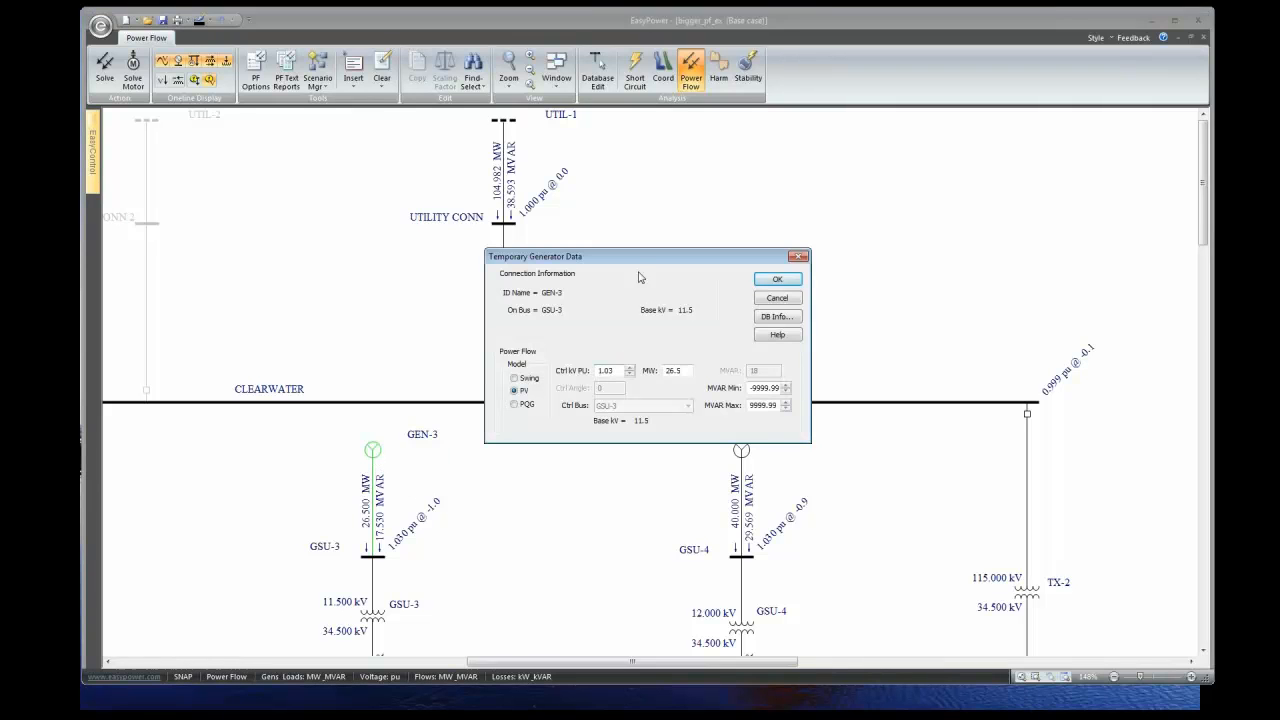
pyautogui.moveTo(642, 262); pyautogui.dragTo(326, 224)
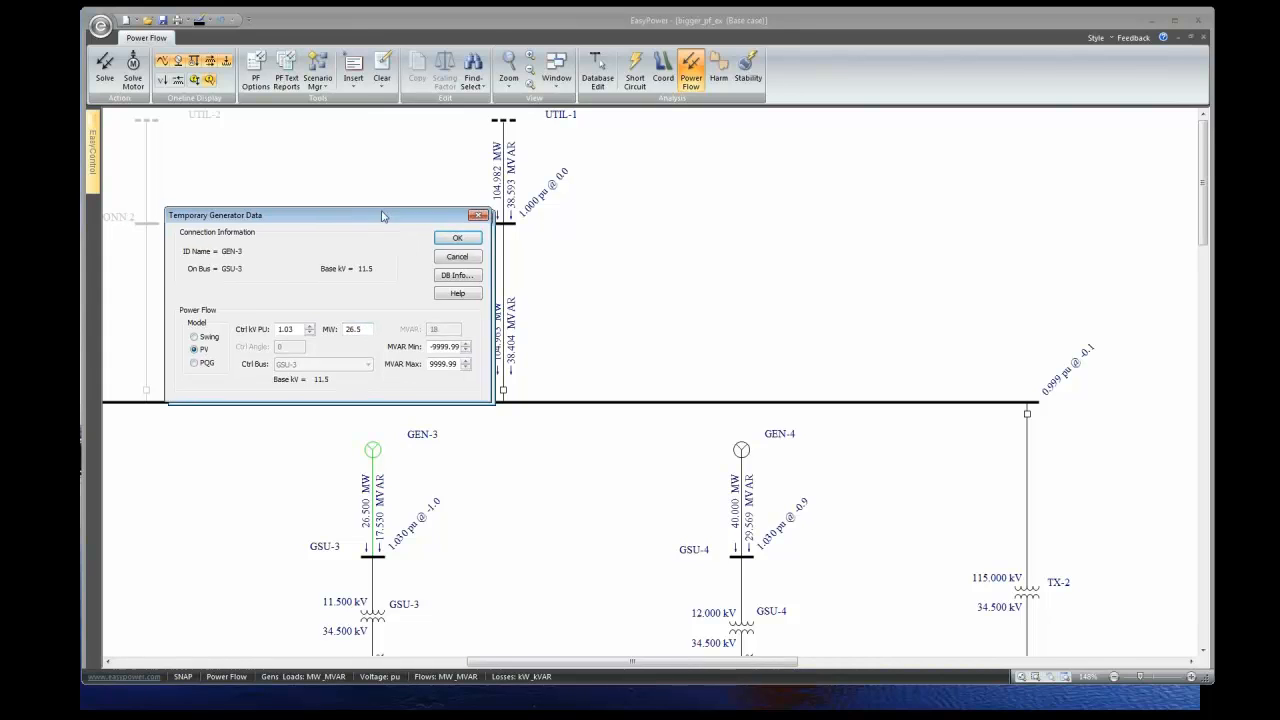
pyautogui.moveTo(388, 218); pyautogui.dragTo(338, 203)
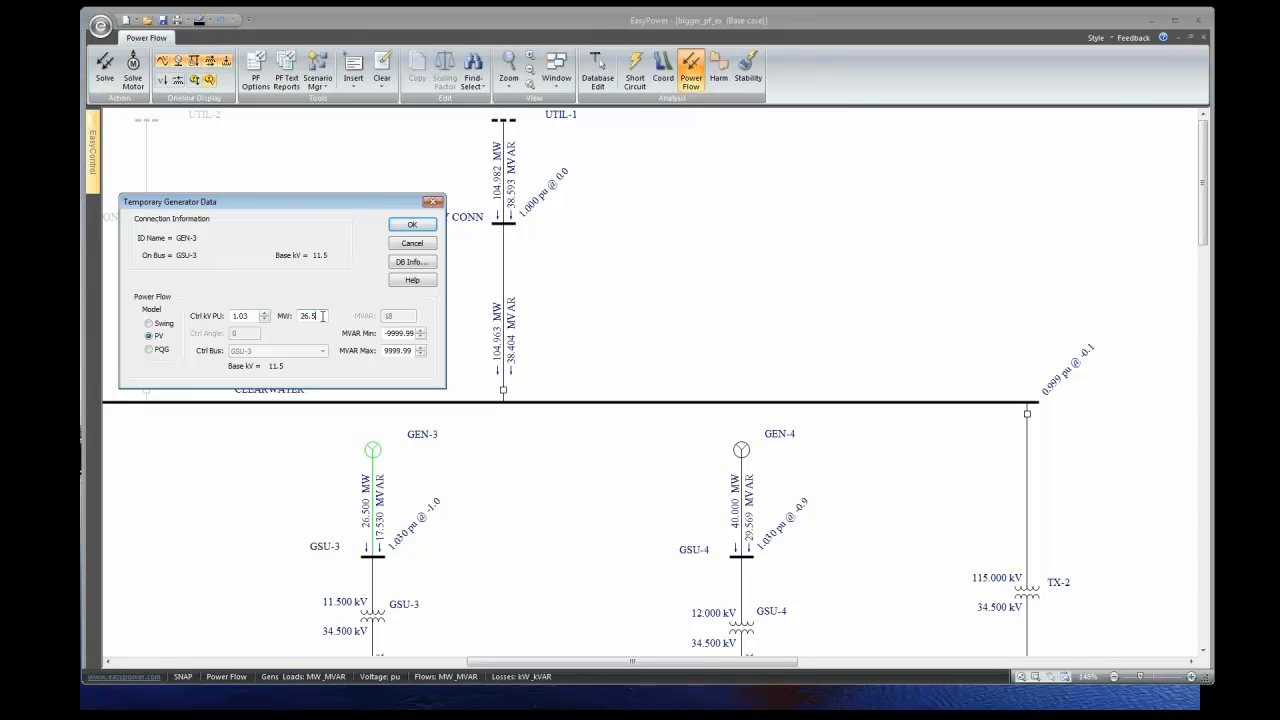
pyautogui.moveTo(321, 316); pyautogui.dragTo(294, 320)
pyautogui.write('20')
pyautogui.click(429, 229)
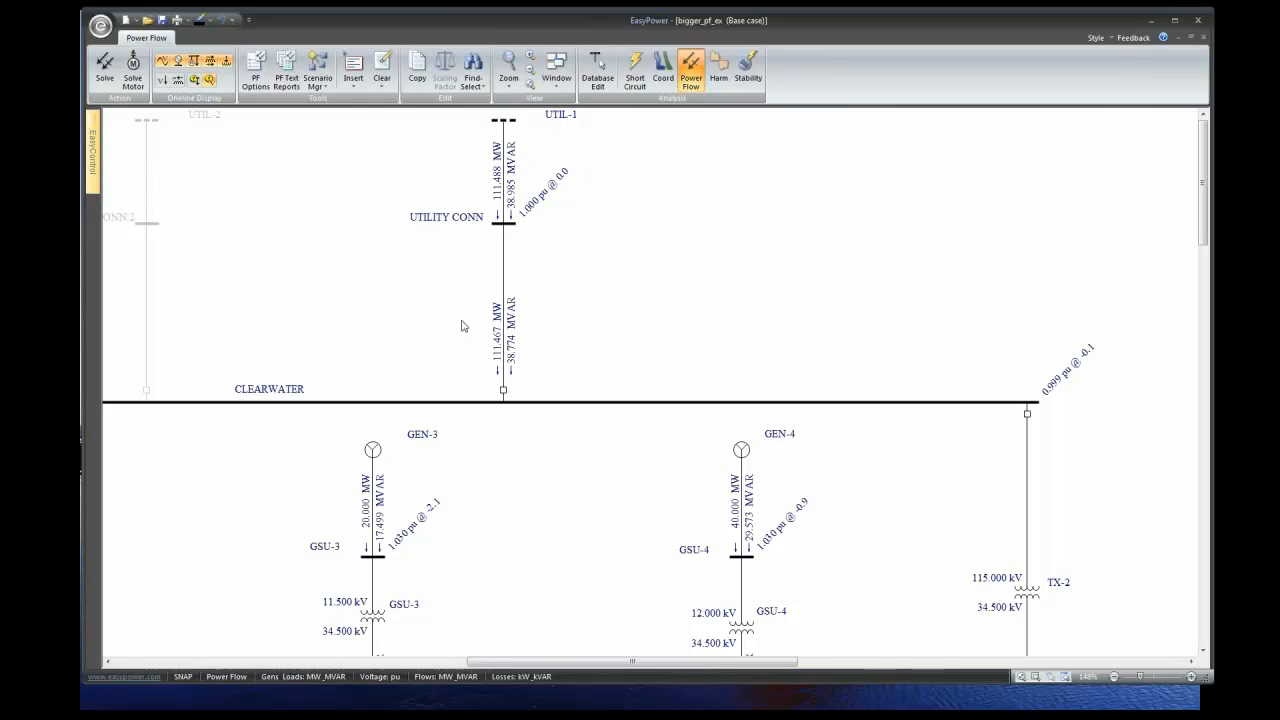
pyautogui.doubleClick(742, 454)
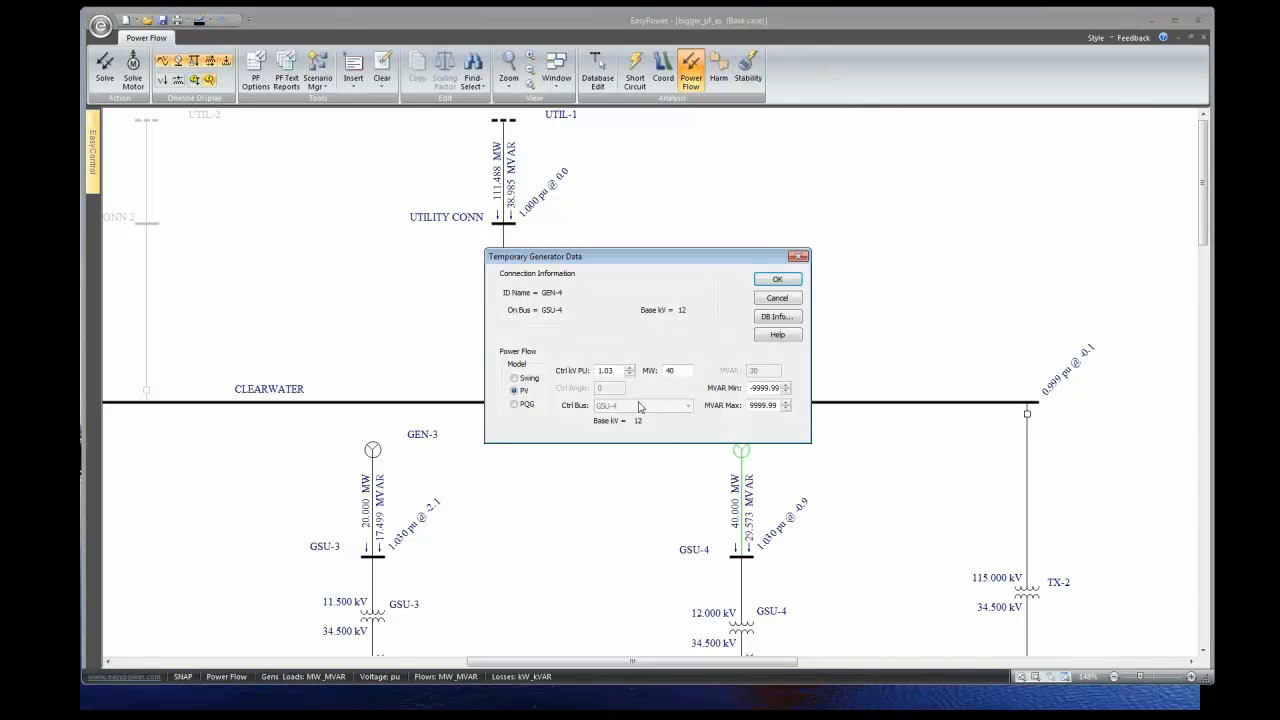
pyautogui.click(777, 298)
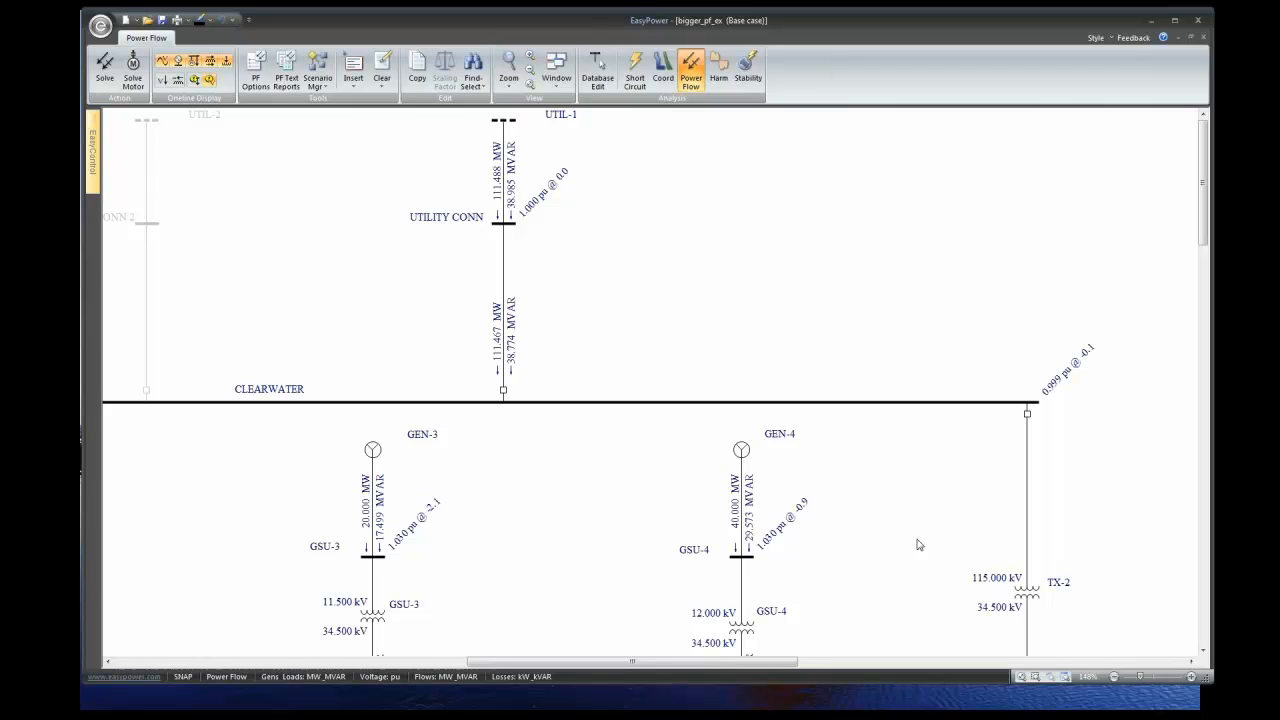
pyautogui.moveTo(1207, 242); pyautogui.dragTo(1207, 434)
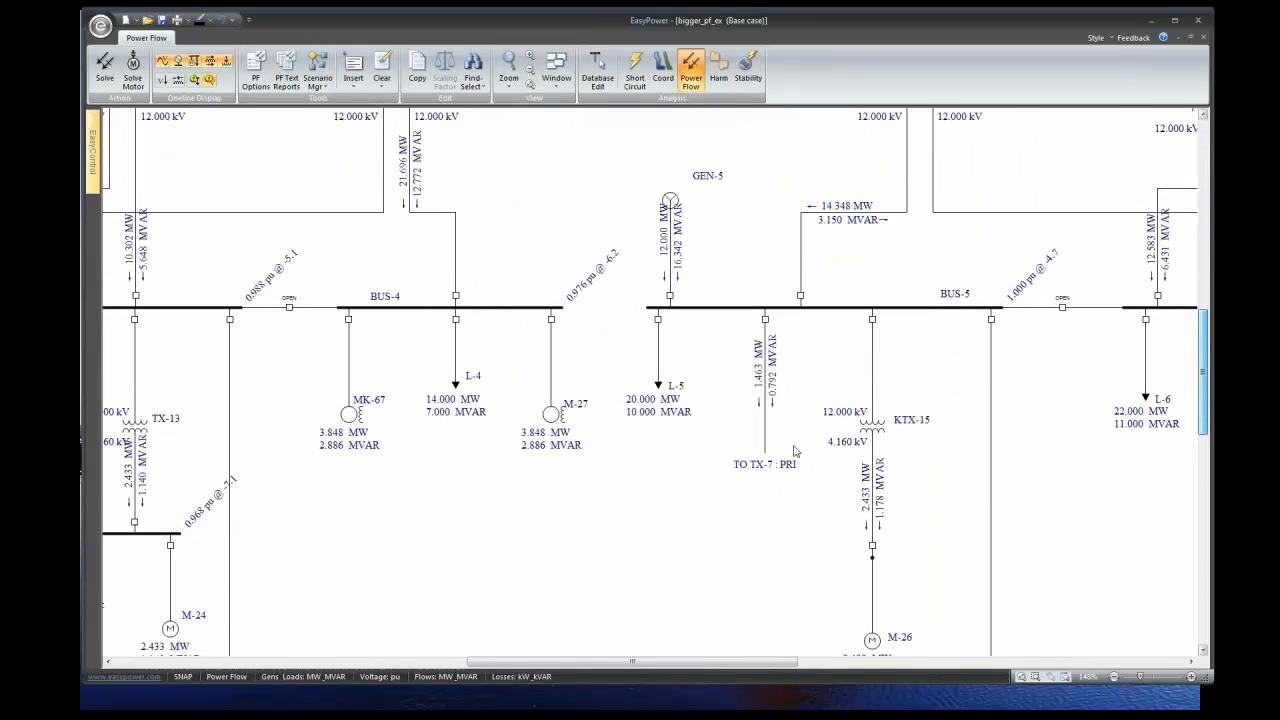
# - Review MK-67's temporary motor data without changes, then advance the slideshow one slide
pyautogui.doubleClick(341, 409)
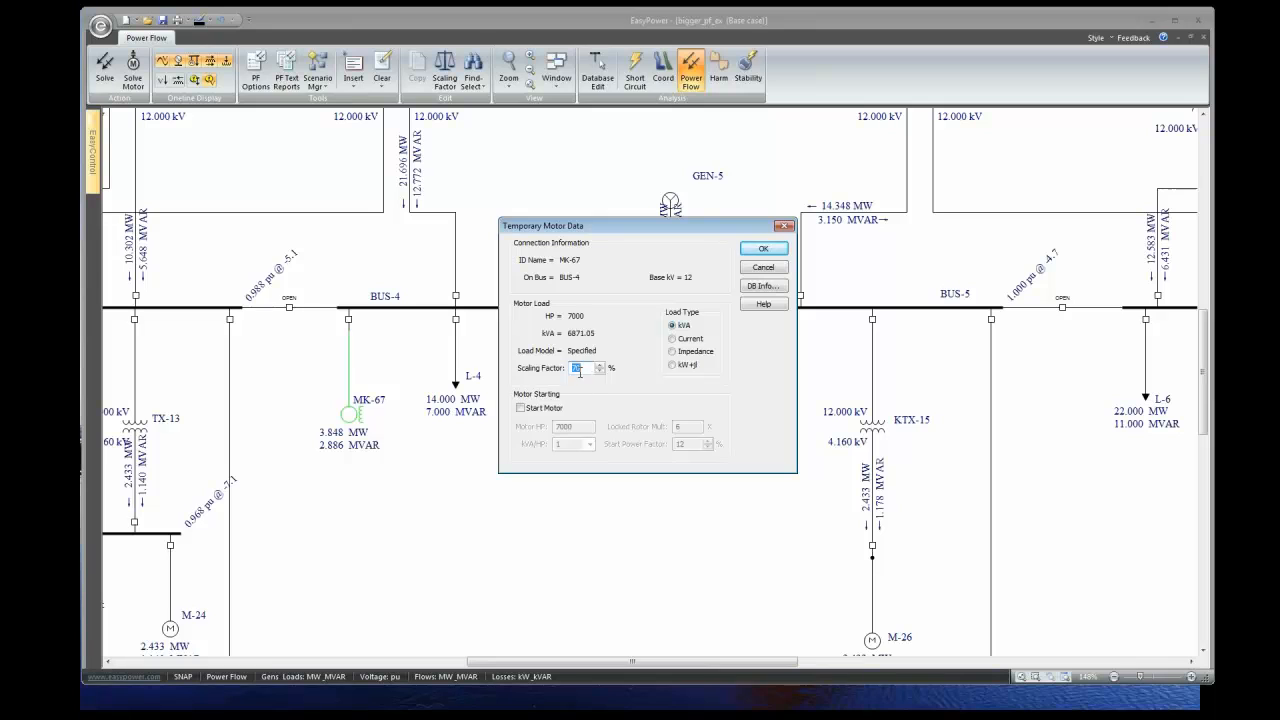
pyautogui.click(769, 268)
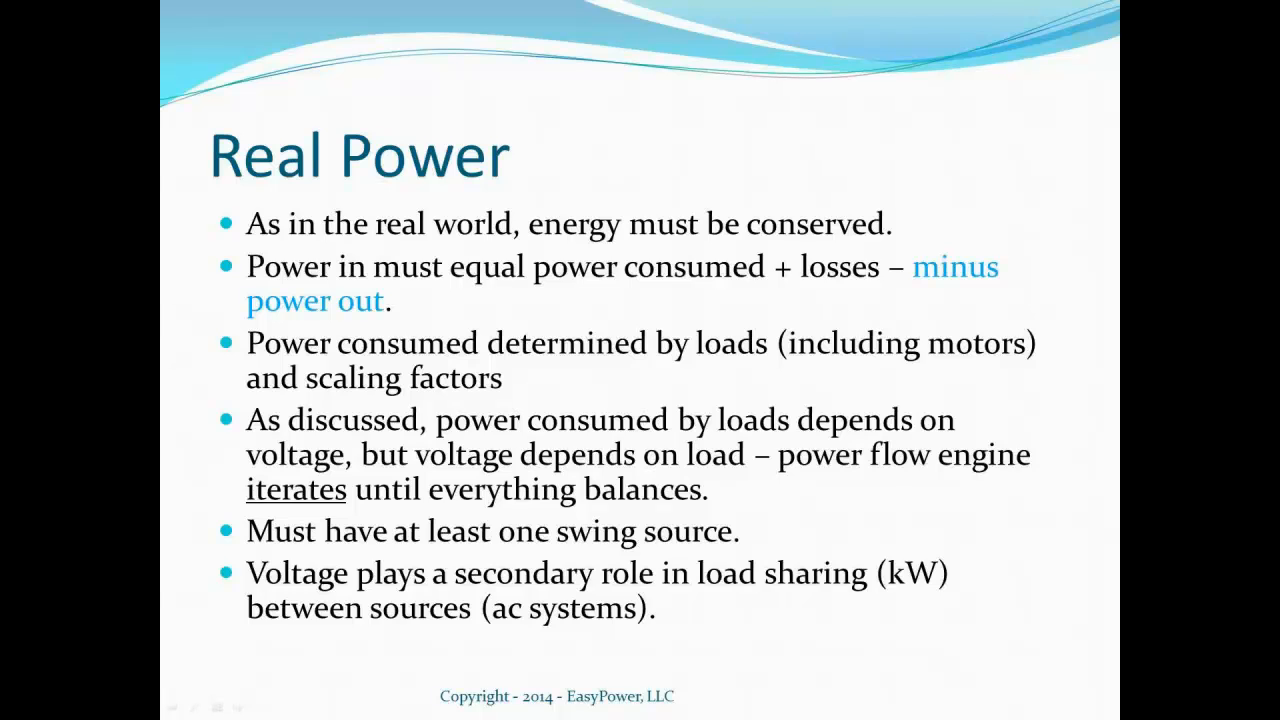
pyautogui.press('Right')
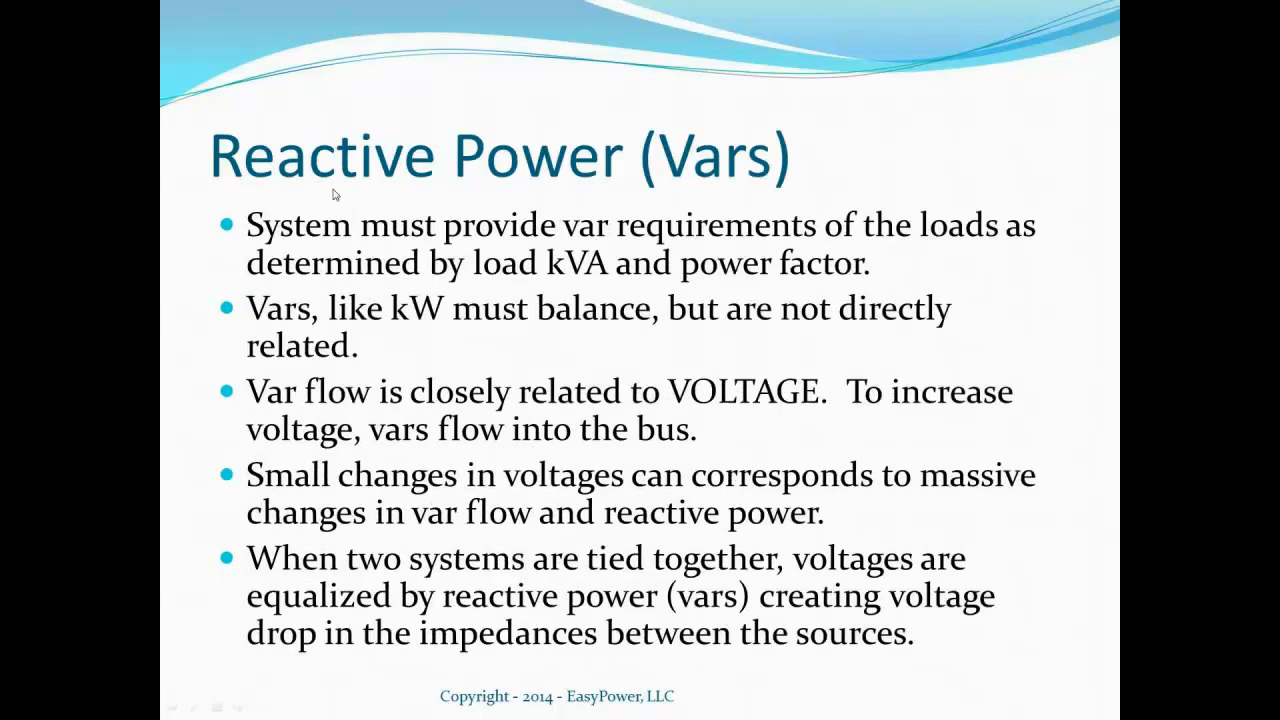
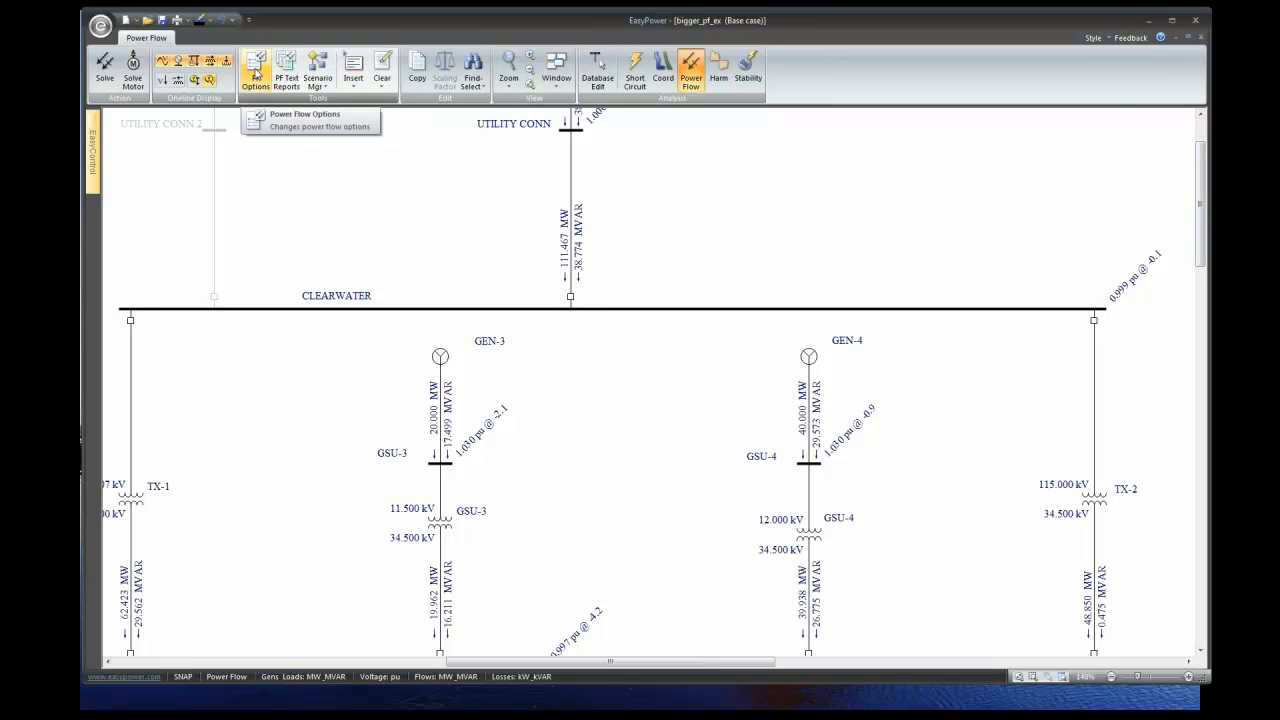
# - Create the System Summary report for bigger_pf_ex, review 183.488 MW generation and 0.605 MW losses, then close it
pyautogui.click(285, 66)
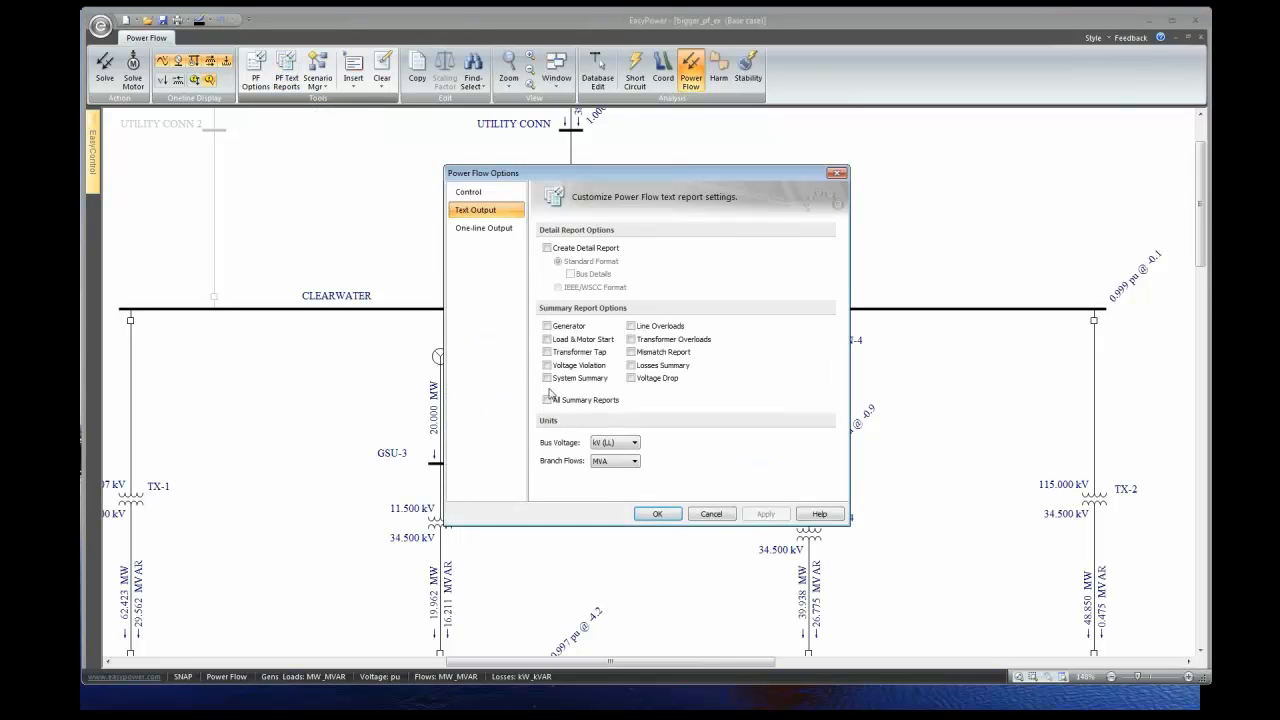
pyautogui.click(547, 378)
pyautogui.click(650, 513)
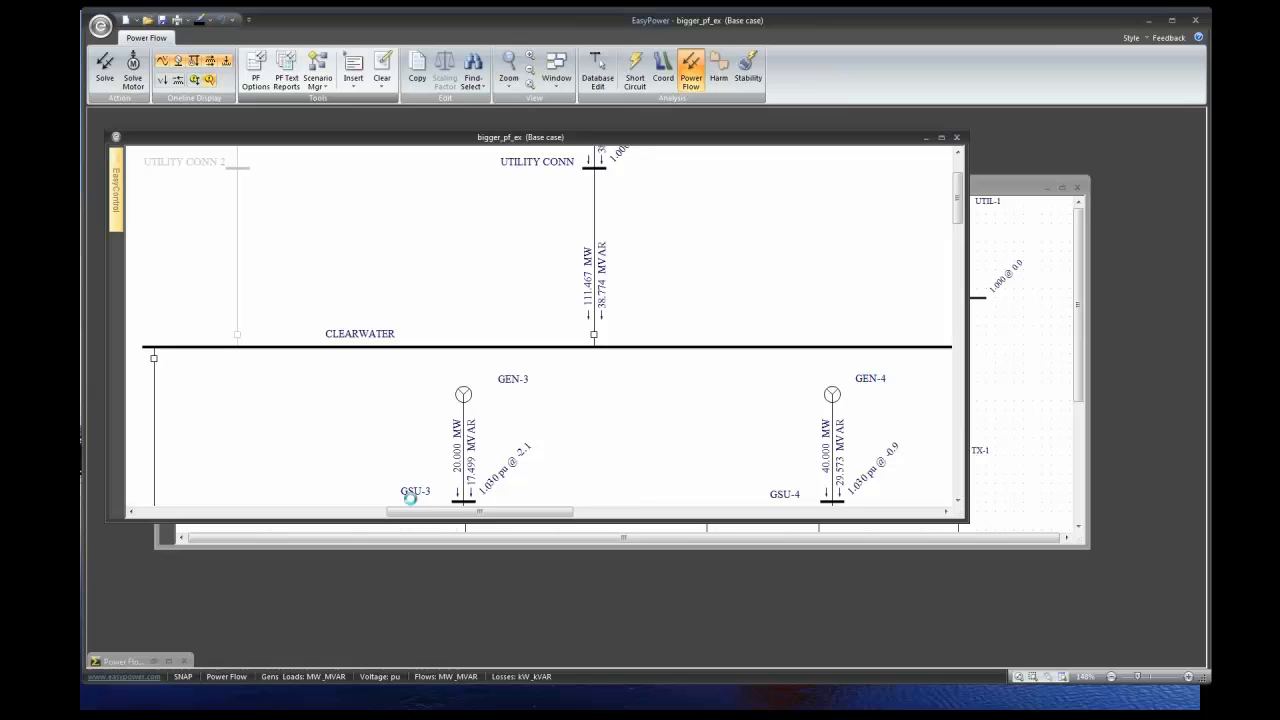
pyautogui.click(176, 662)
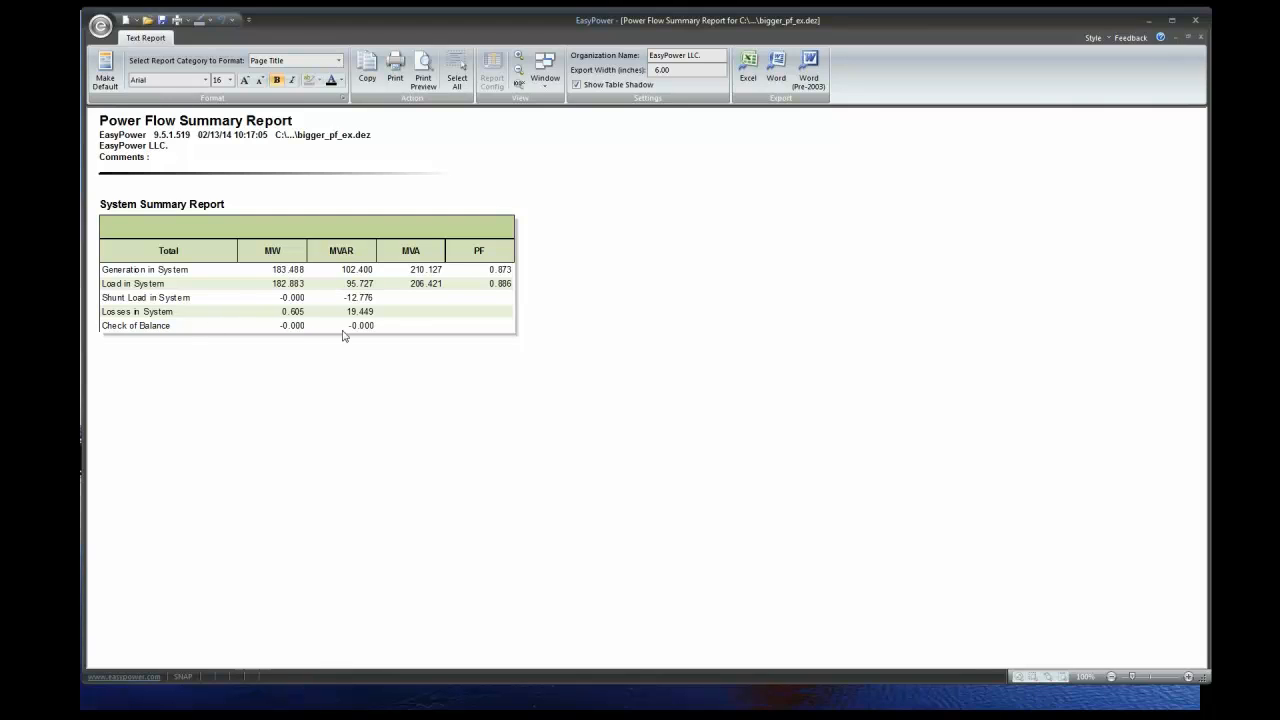
pyautogui.click(1200, 37)
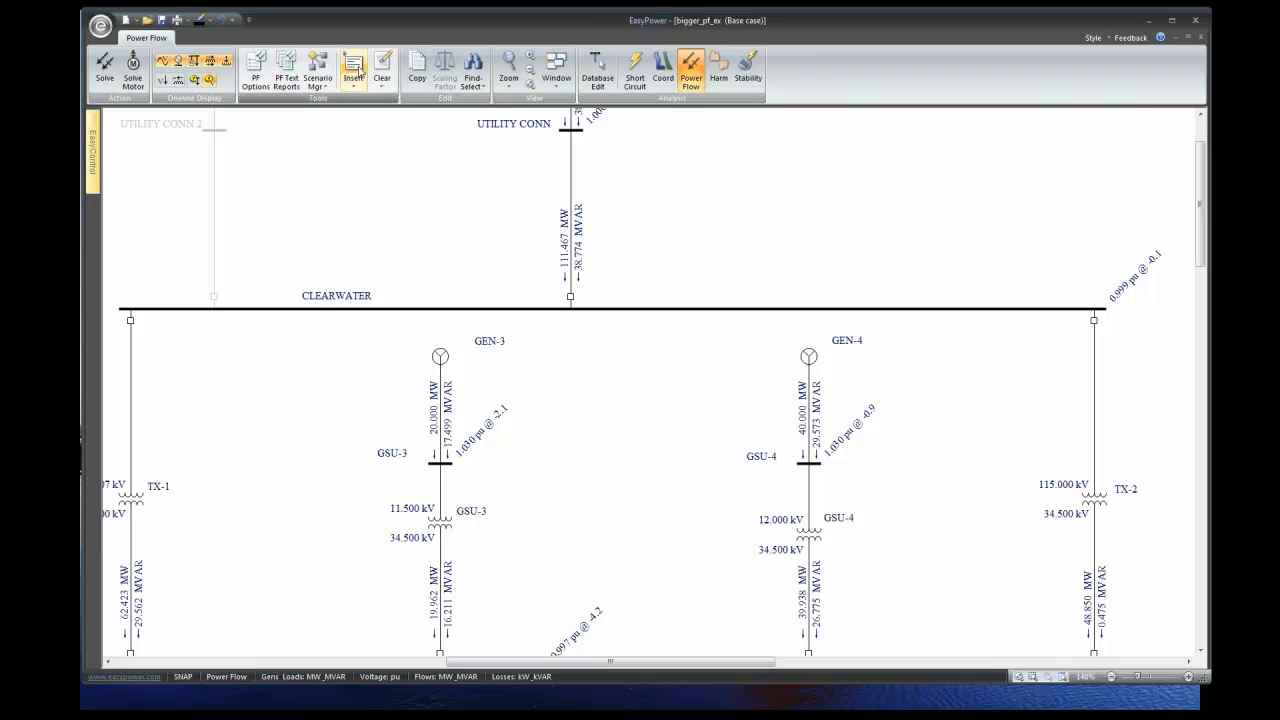
pyautogui.click(295, 67)
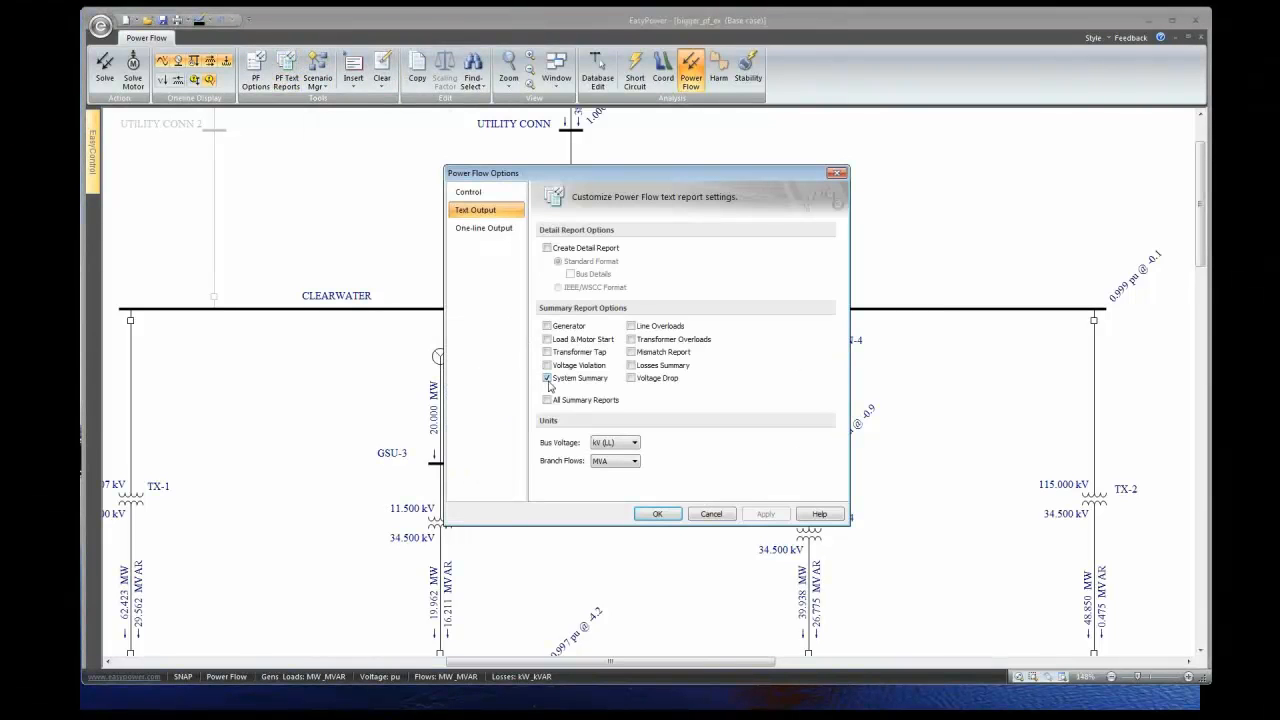
pyautogui.click(657, 513)
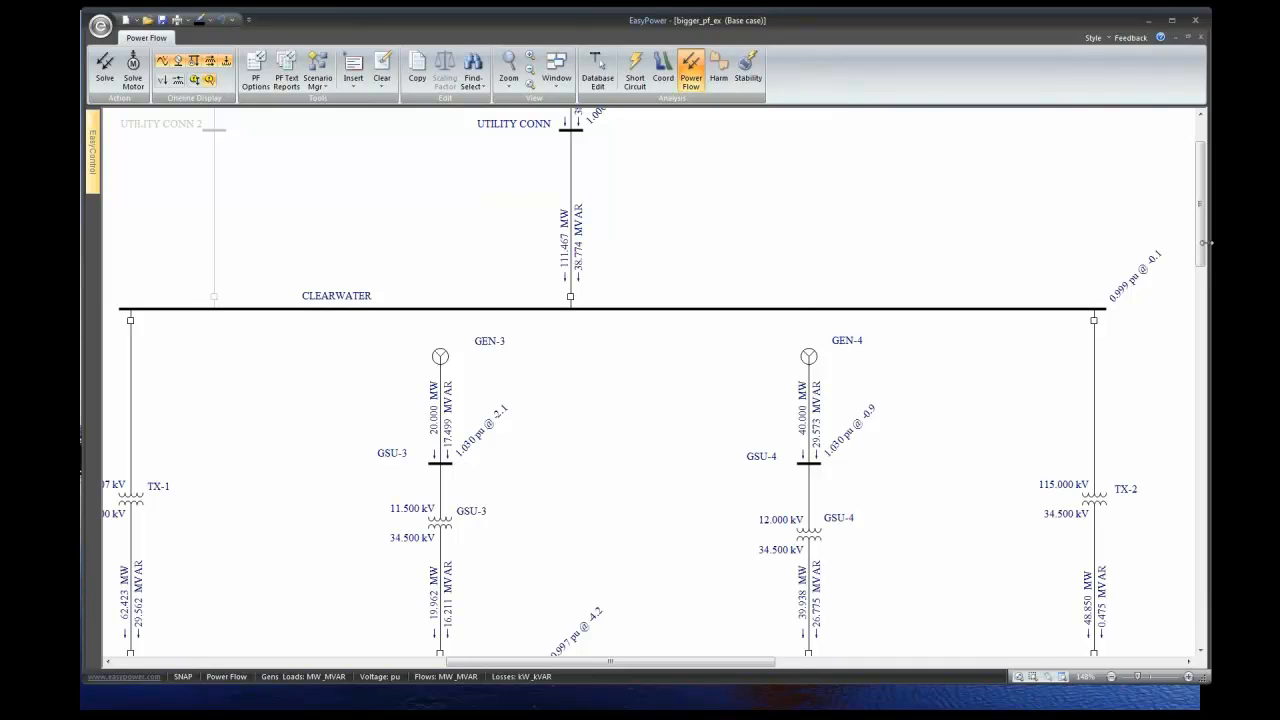
# - Raise UTIL-1's Ctrl kV PU to 1.02 and re-solve, giving 111.510 MW and 51.712 MVAR into CLEARWATER
pyautogui.scroll(3, 1205, 242)
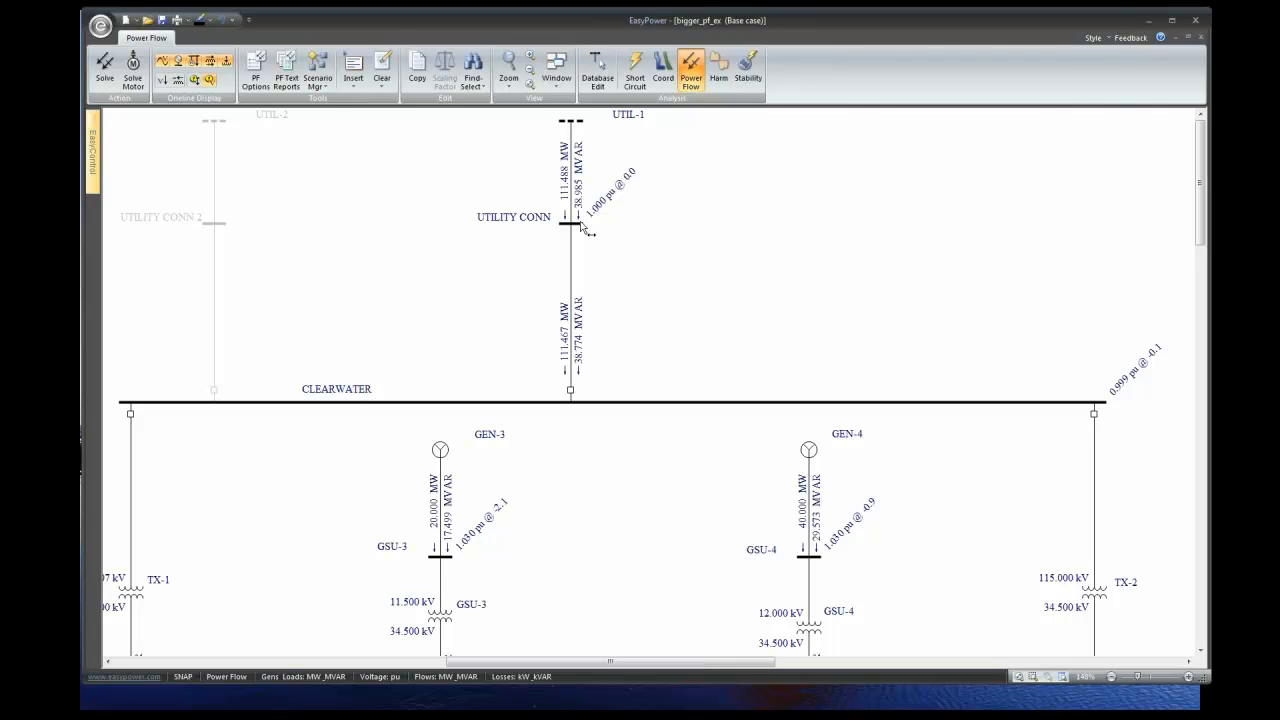
pyautogui.doubleClick(578, 148)
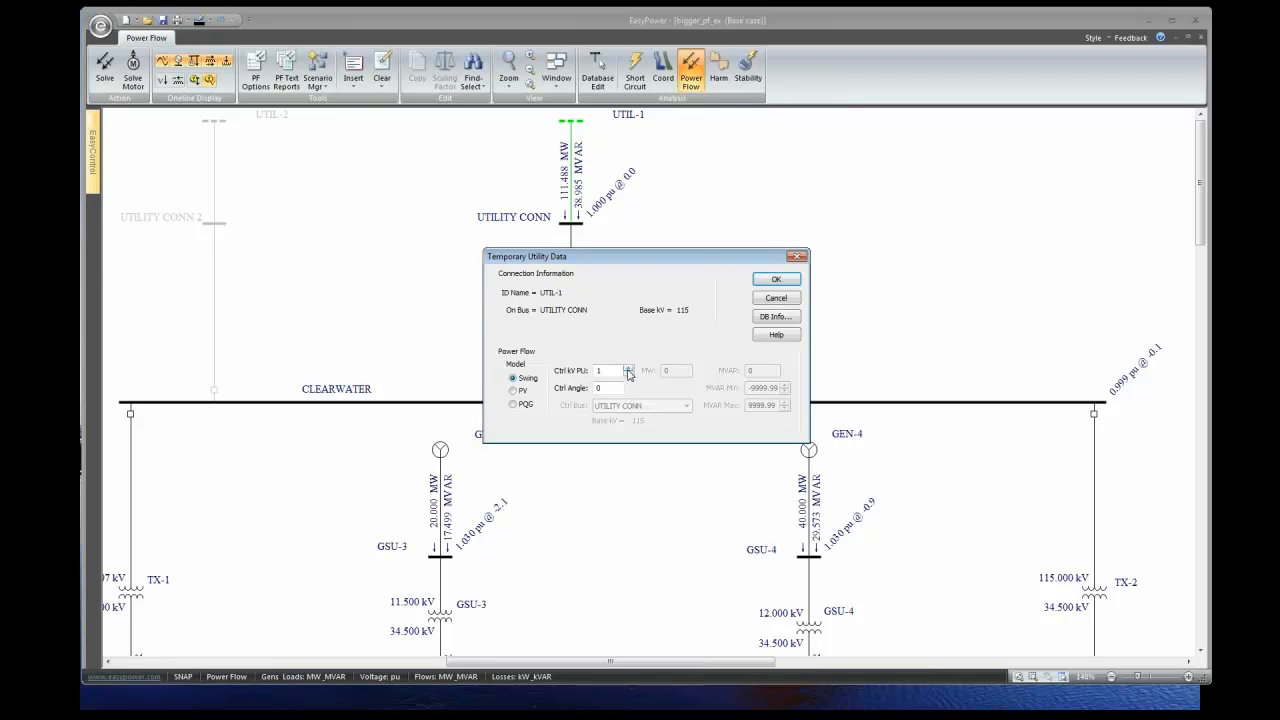
pyautogui.moveTo(667, 264); pyautogui.dragTo(283, 170)
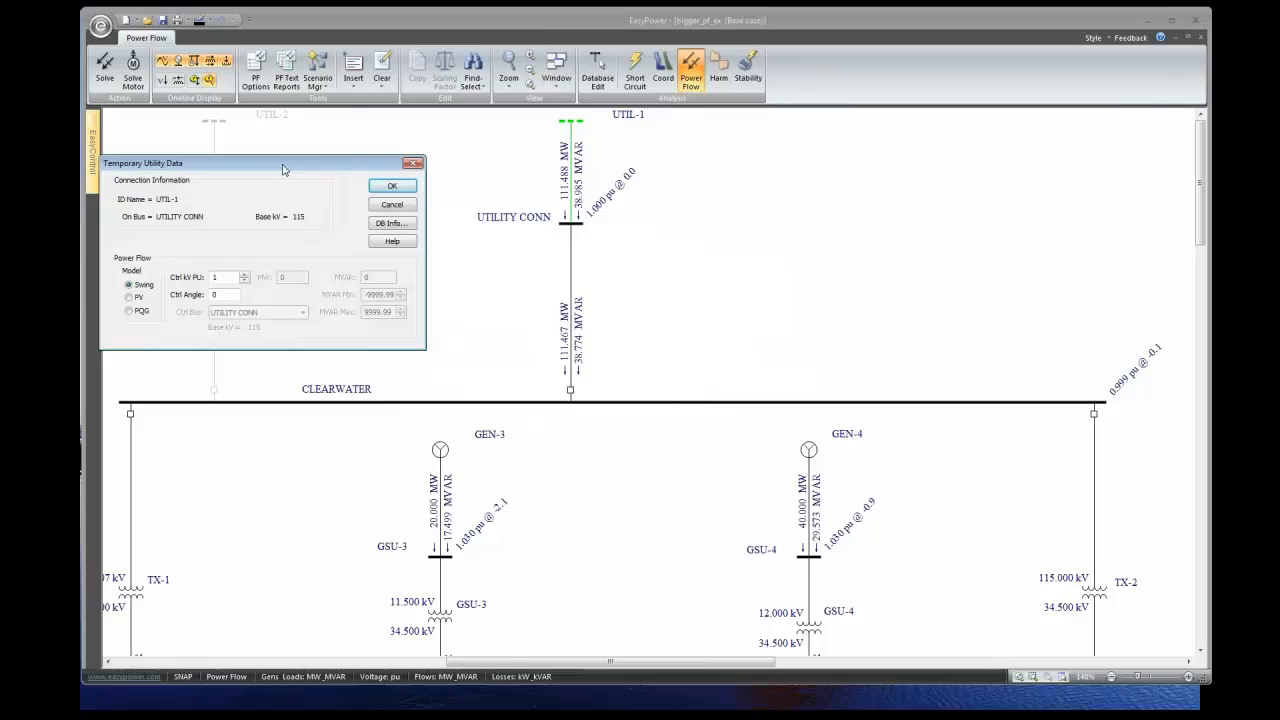
pyautogui.click(244, 276)
pyautogui.click(244, 276)
pyautogui.click(392, 187)
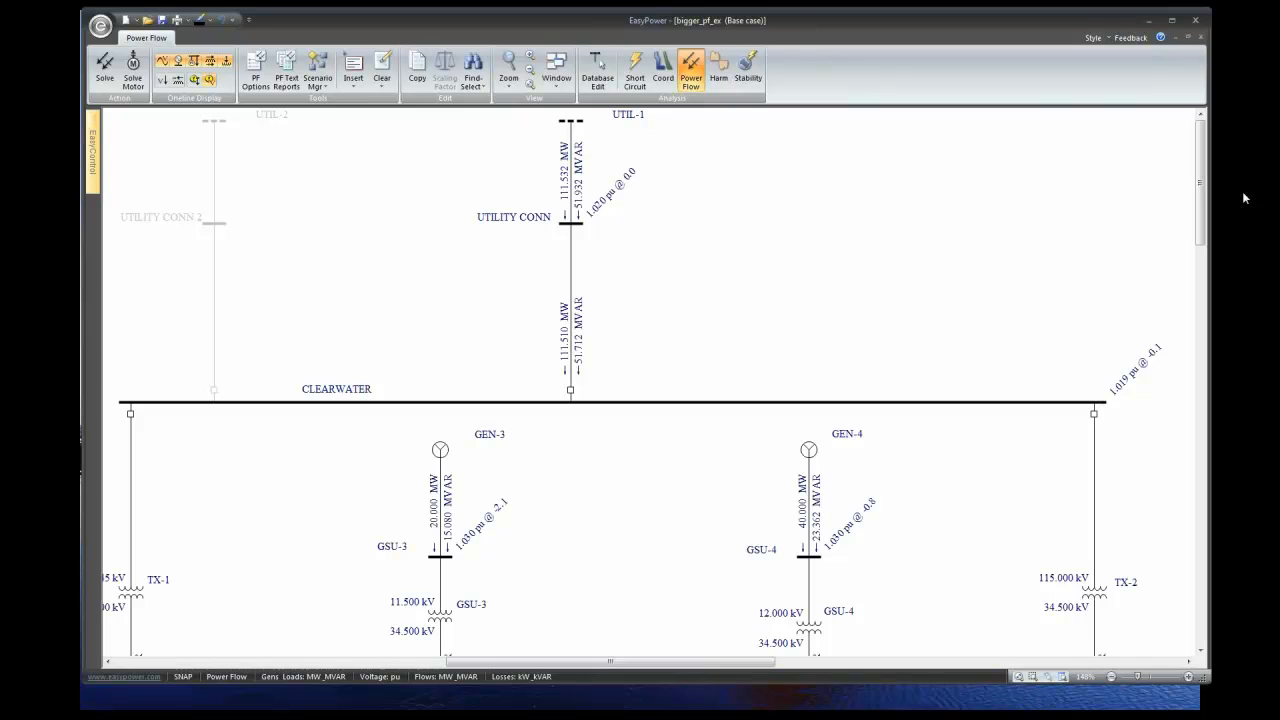
pyautogui.moveTo(1204, 204); pyautogui.dragTo(1204, 230)
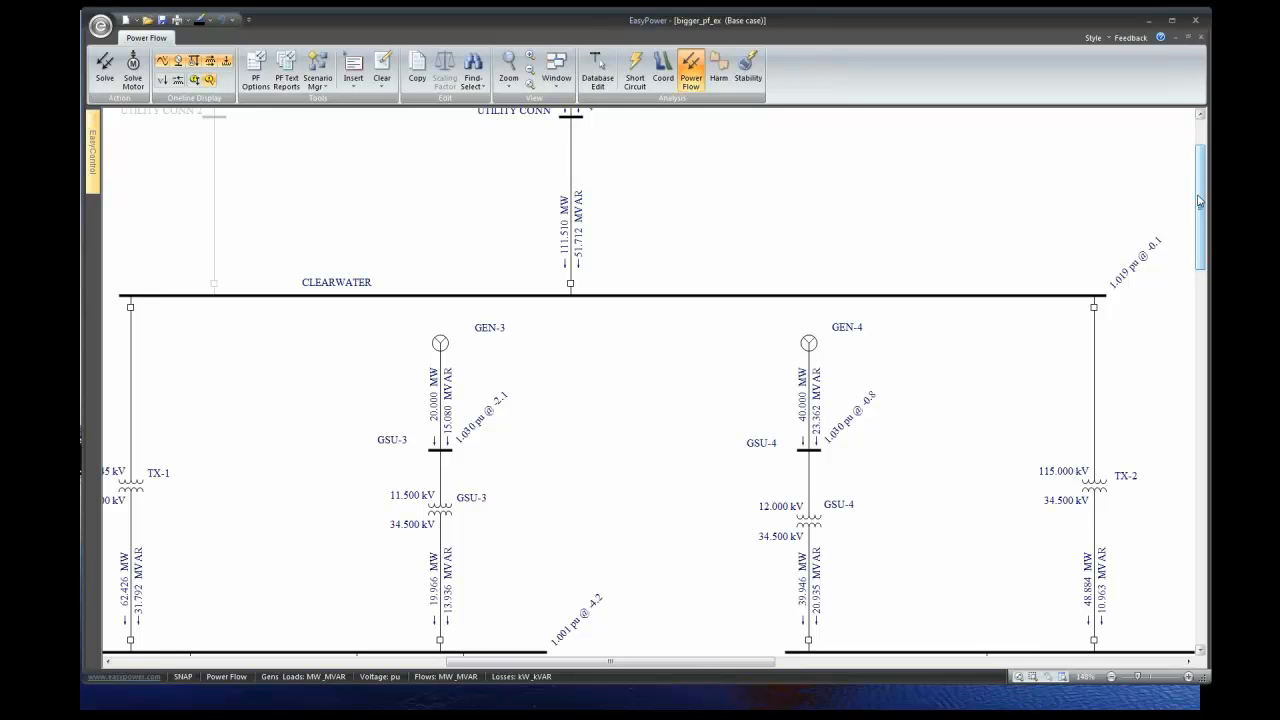
pyautogui.moveTo(1199, 201); pyautogui.dragTo(1199, 172)
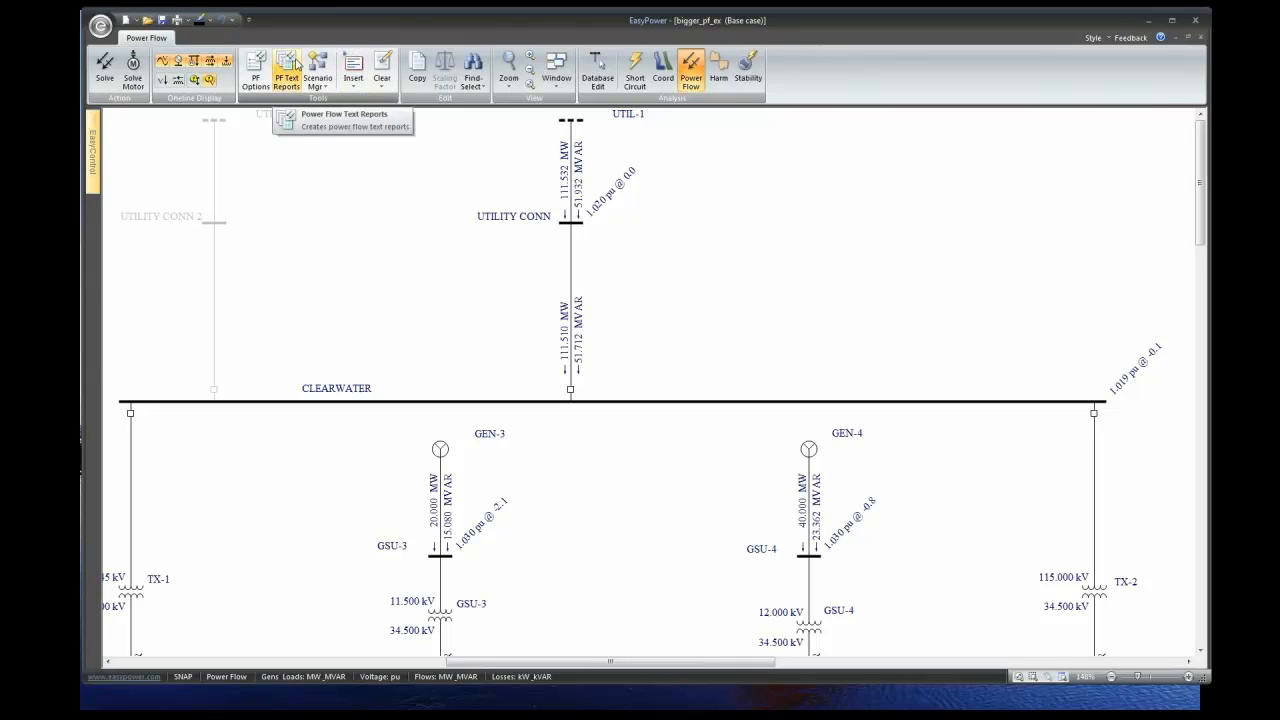
# - Set One-line Output branch flows to 'Current in Amps', now showing 605.552 A into CLEARWATER
pyautogui.click(268, 62)
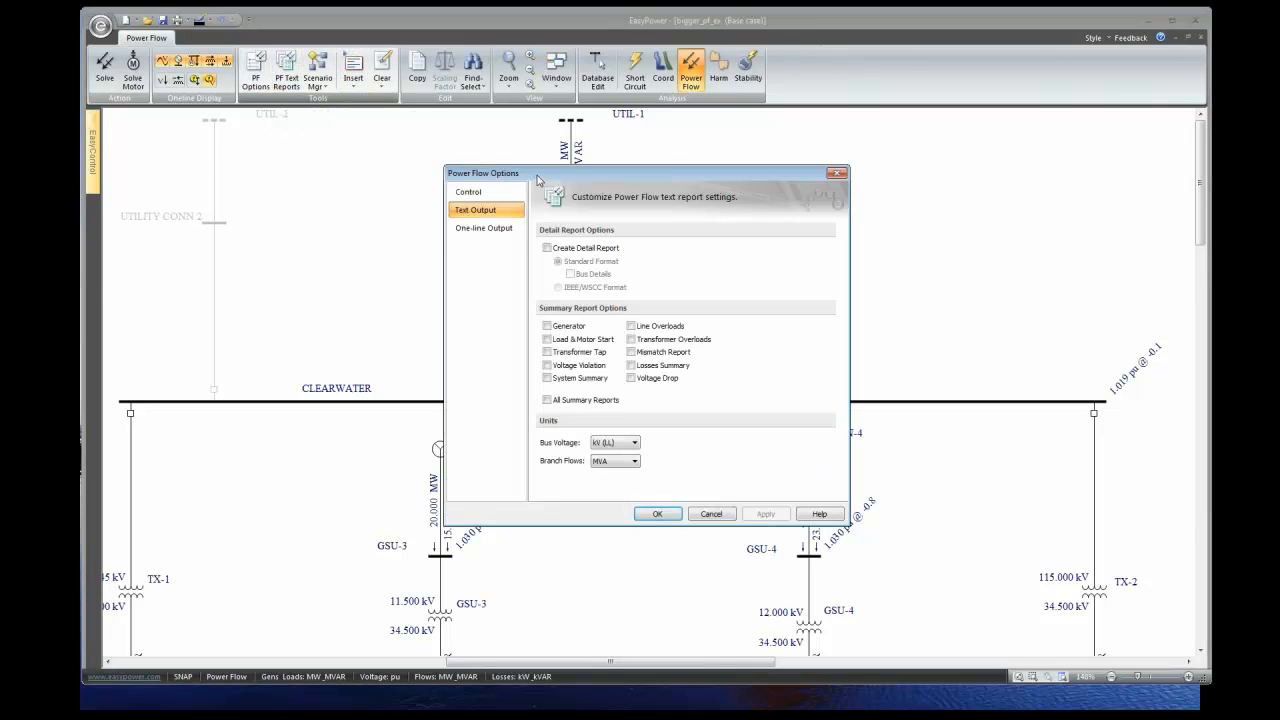
pyautogui.moveTo(537, 183); pyautogui.dragTo(204, 113)
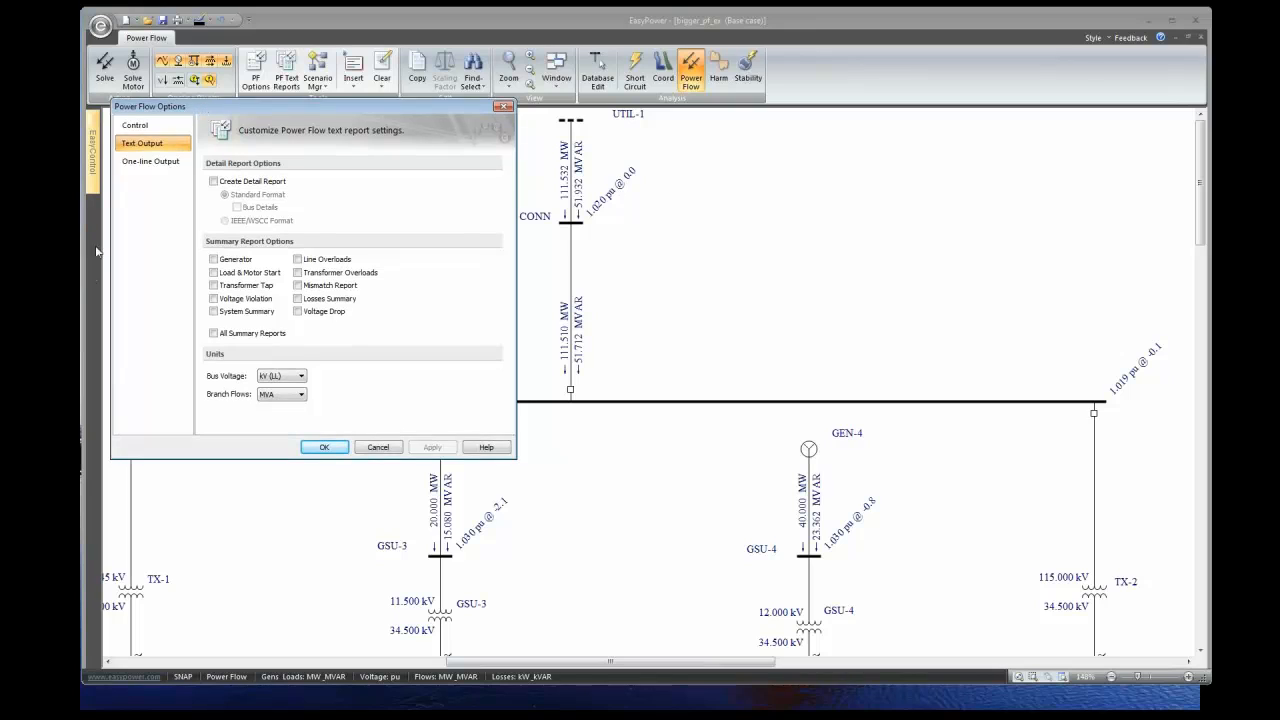
pyautogui.click(145, 163)
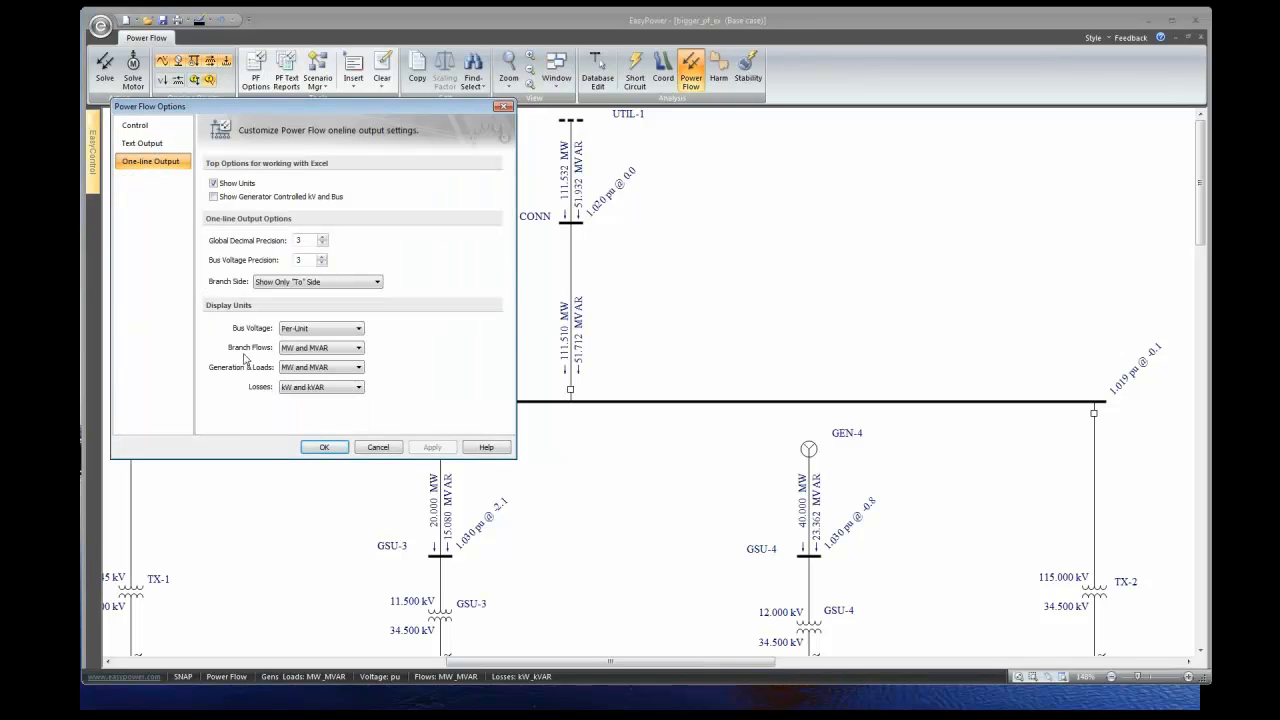
pyautogui.click(359, 348)
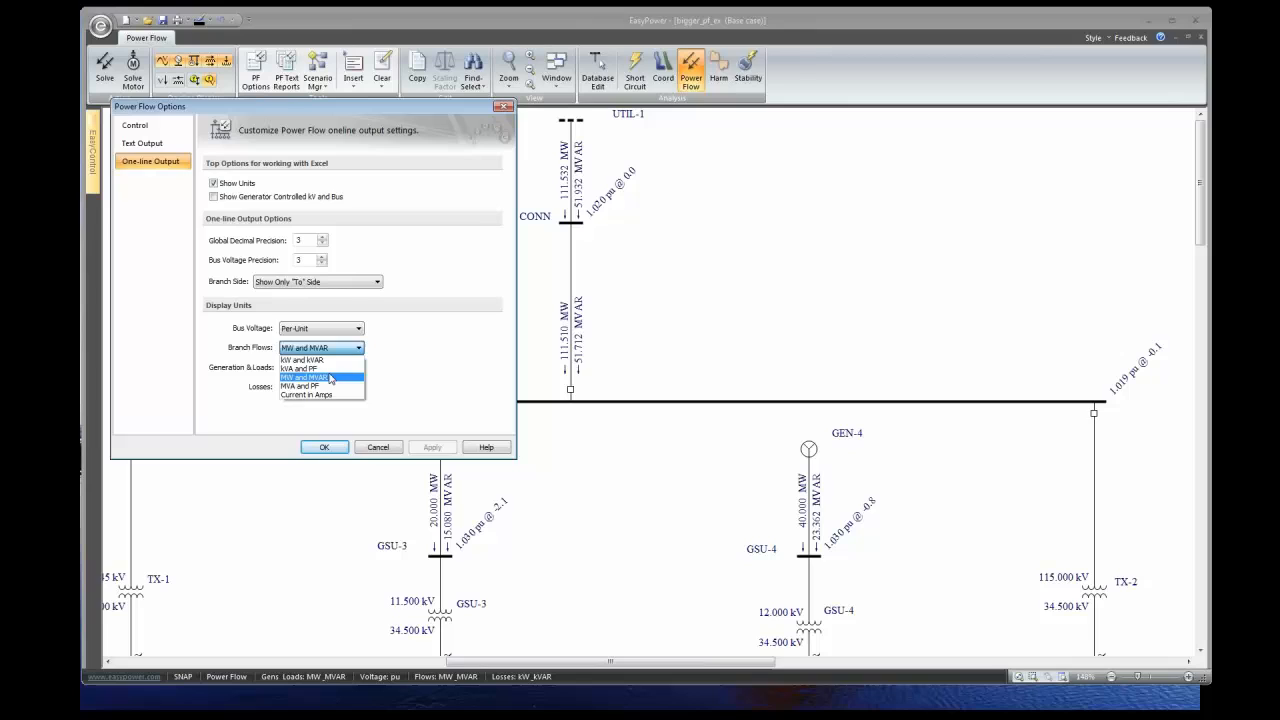
pyautogui.click(306, 394)
pyautogui.click(335, 447)
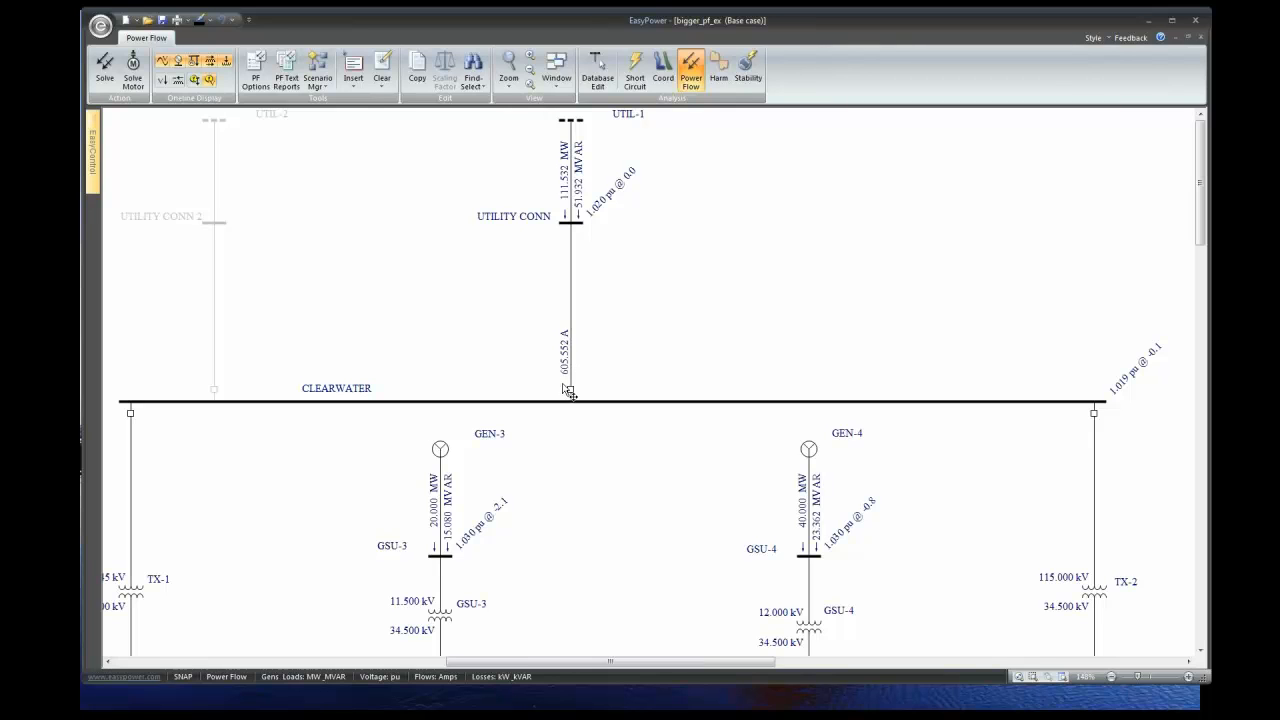
# - Step UTIL-1's Ctrl kV PU down from 1.02 to 1, re-solving to 592.951 A into CLEARWATER
pyautogui.doubleClick(573, 150)
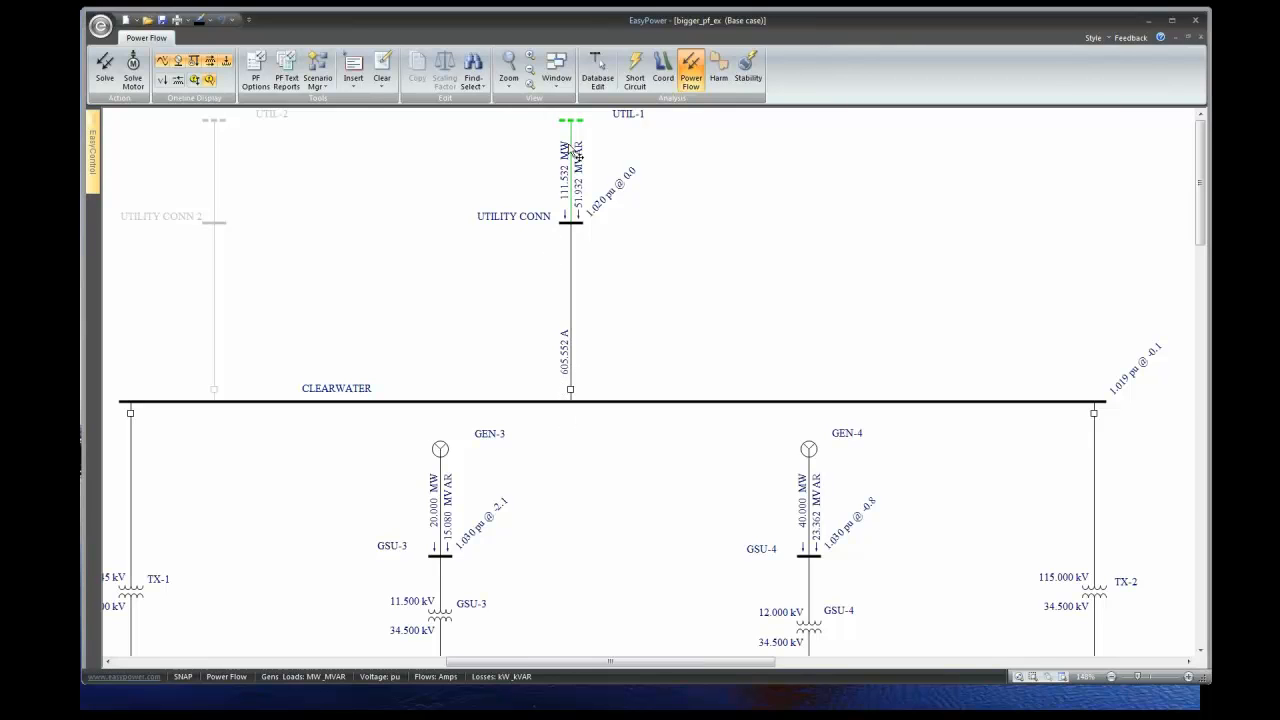
pyautogui.moveTo(600, 257); pyautogui.dragTo(517, 226)
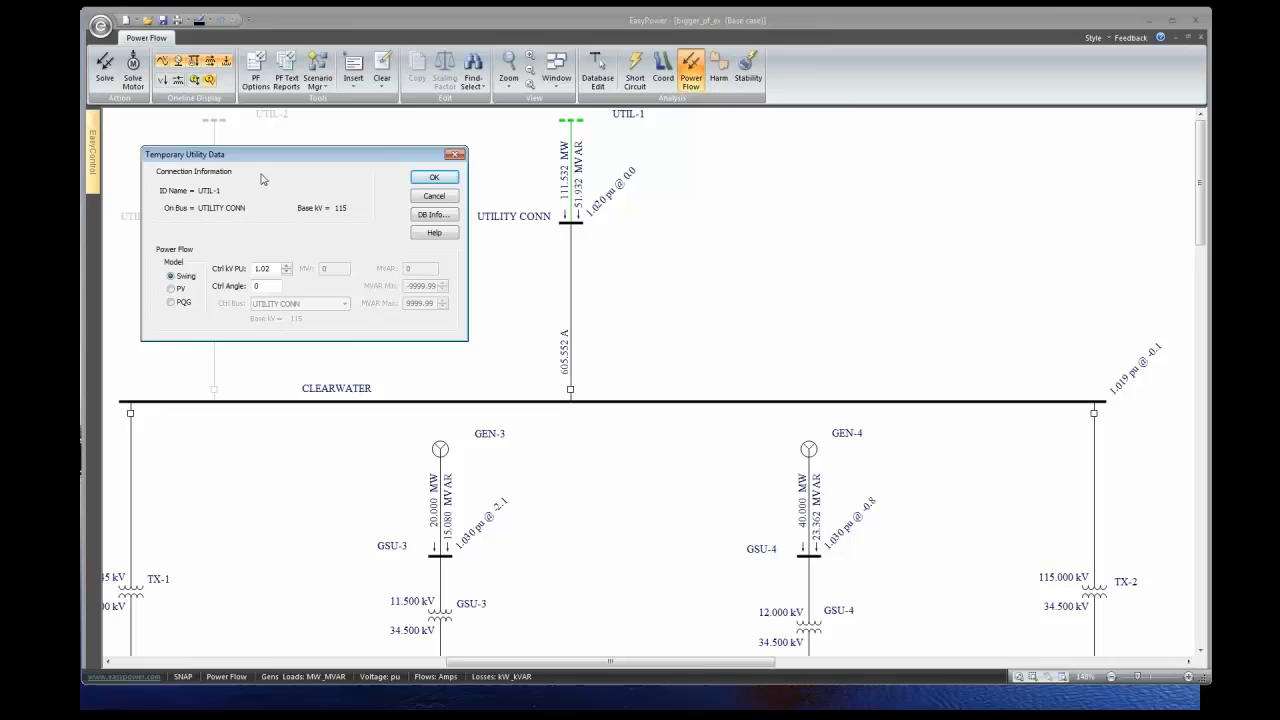
pyautogui.click(286, 272)
pyautogui.click(286, 272)
pyautogui.click(430, 177)
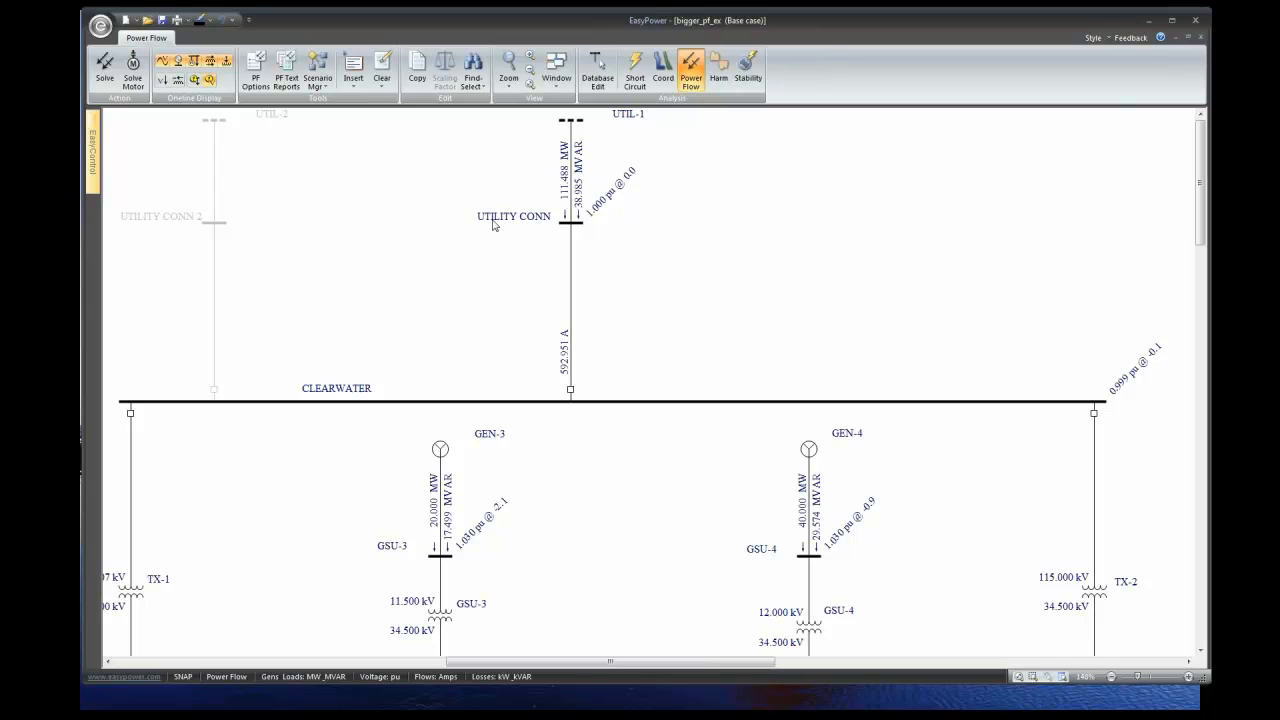
# - Step UTIL-1's Ctrl kV PU back up from 1 to 1.02, restoring 51.932 MVAR and 605.552 A
pyautogui.doubleClick(575, 163)
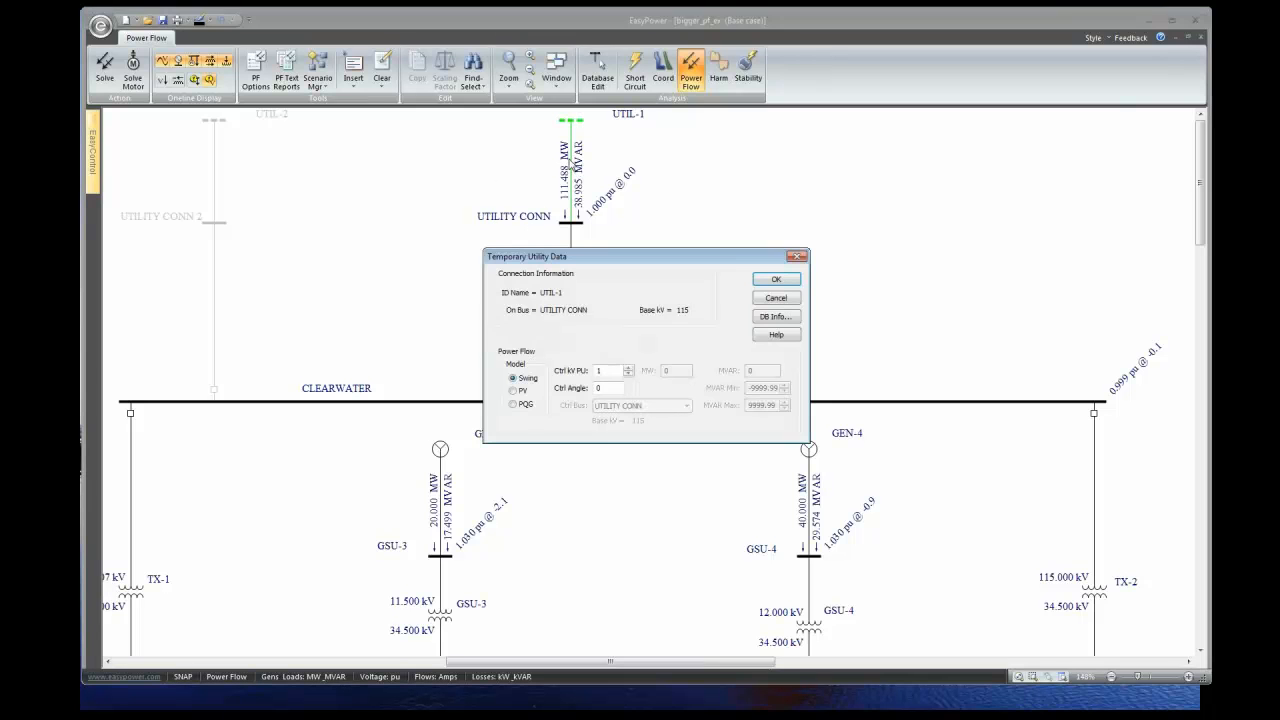
pyautogui.moveTo(605, 258); pyautogui.dragTo(255, 134)
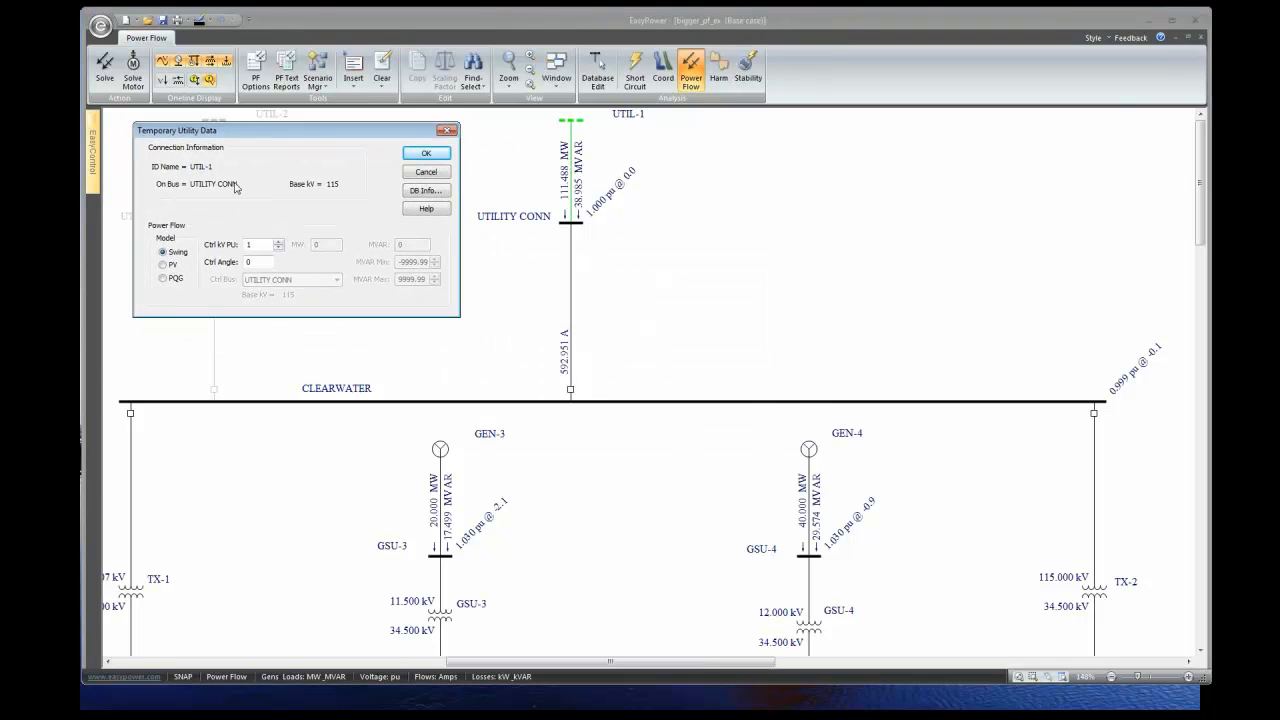
pyautogui.click(278, 241)
pyautogui.click(278, 241)
pyautogui.click(420, 155)
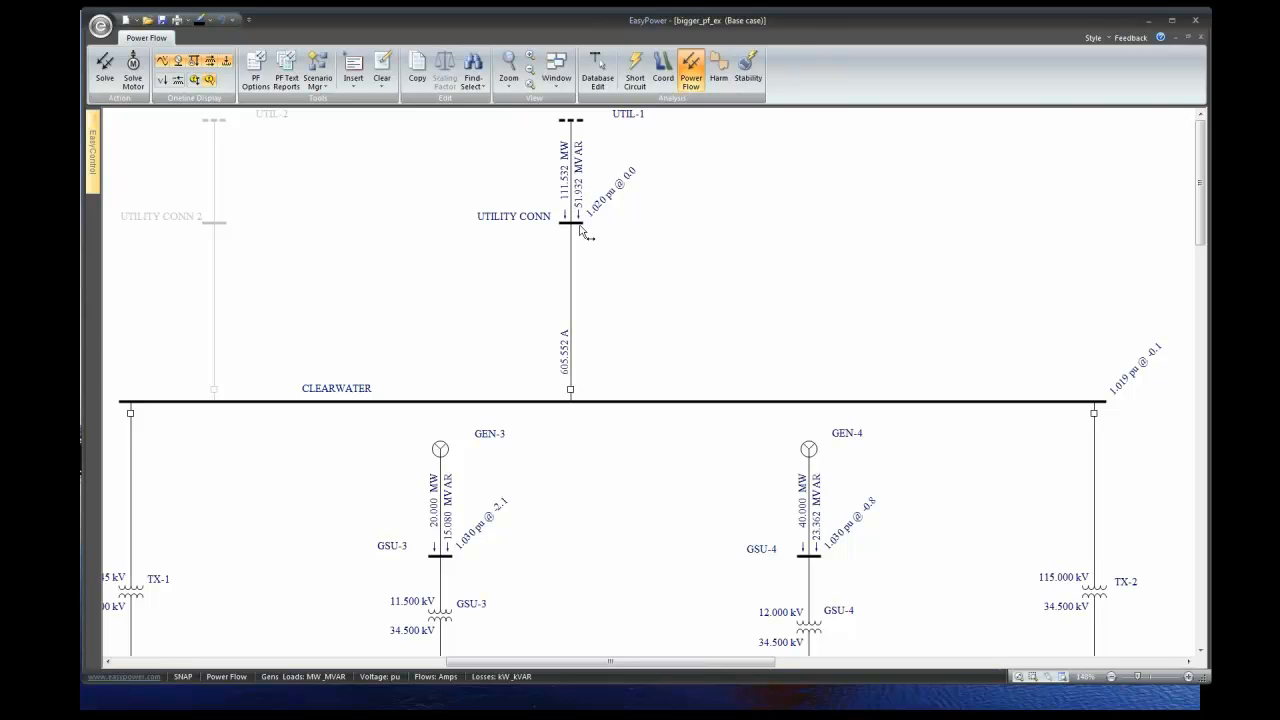
# - Enter 1 for UTIL-1's Ctrl kV PU and re-solve: 38.985 MVAR, 592.951 A, CLEARWATER 0.999 pu
pyautogui.doubleClick(572, 182)
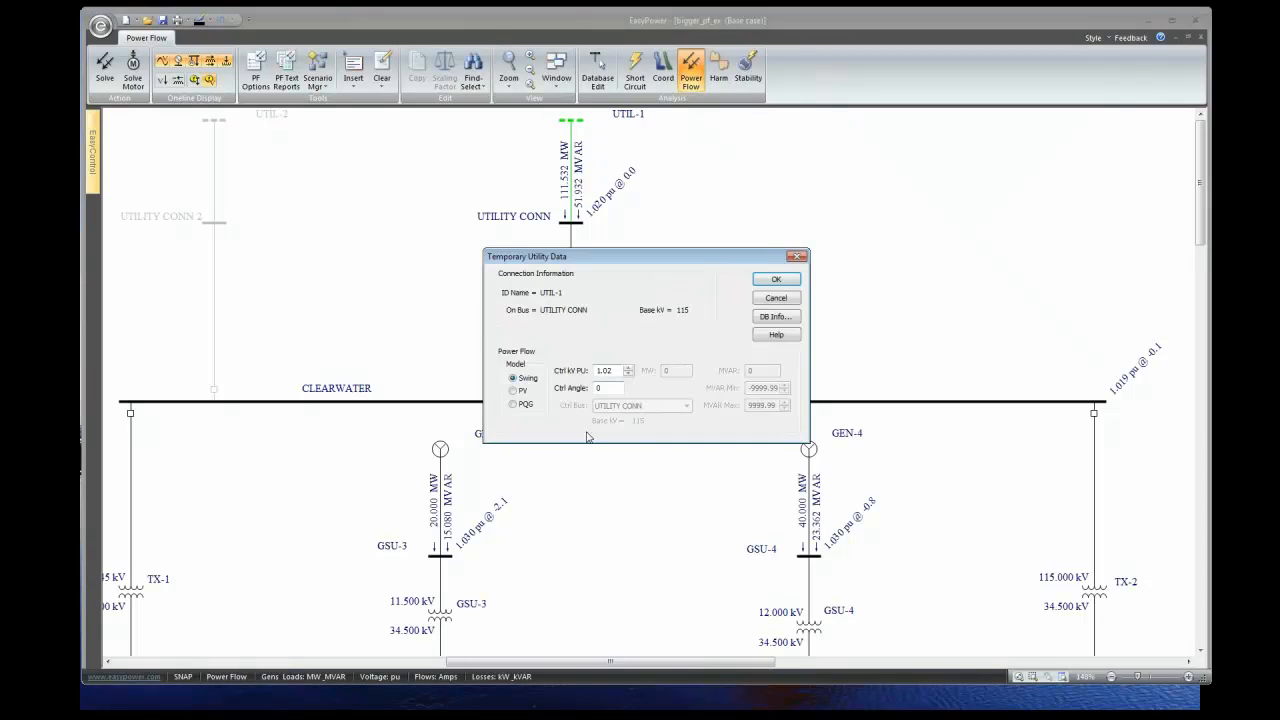
pyautogui.click(629, 374)
pyautogui.click(629, 374)
pyautogui.click(628, 368)
pyautogui.write('1')
pyautogui.moveTo(686, 258); pyautogui.dragTo(903, 152)
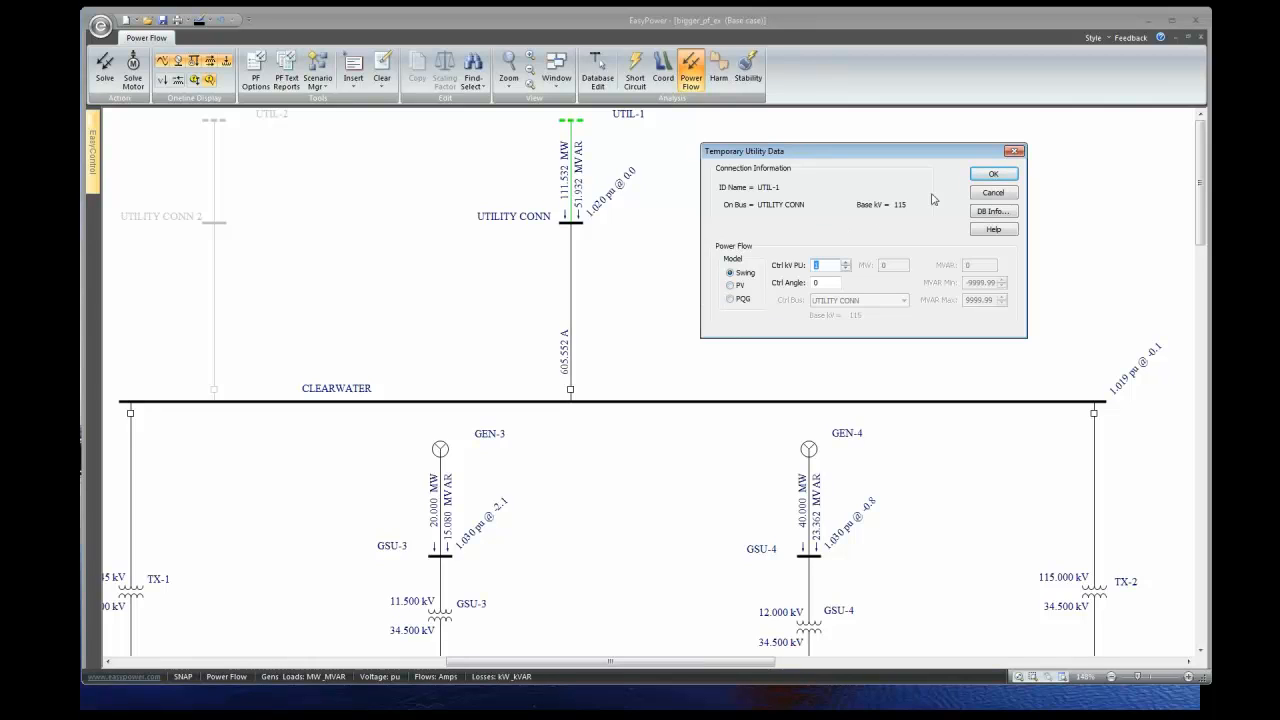
pyautogui.click(991, 178)
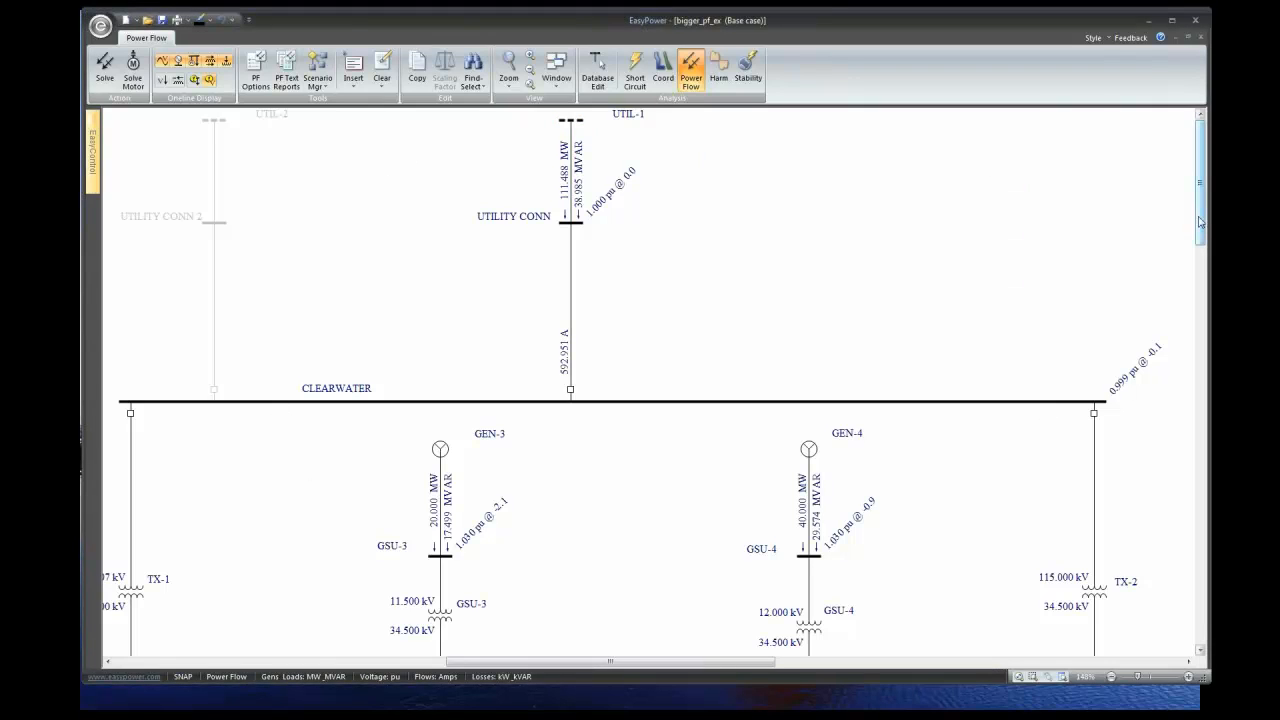
# - Open GEN-3's Temporary Generator Data (PV, 1.03 pu, 20 MW) and lower Ctrl kV PU to 1.02
pyautogui.scroll(-5, 1201, 222)
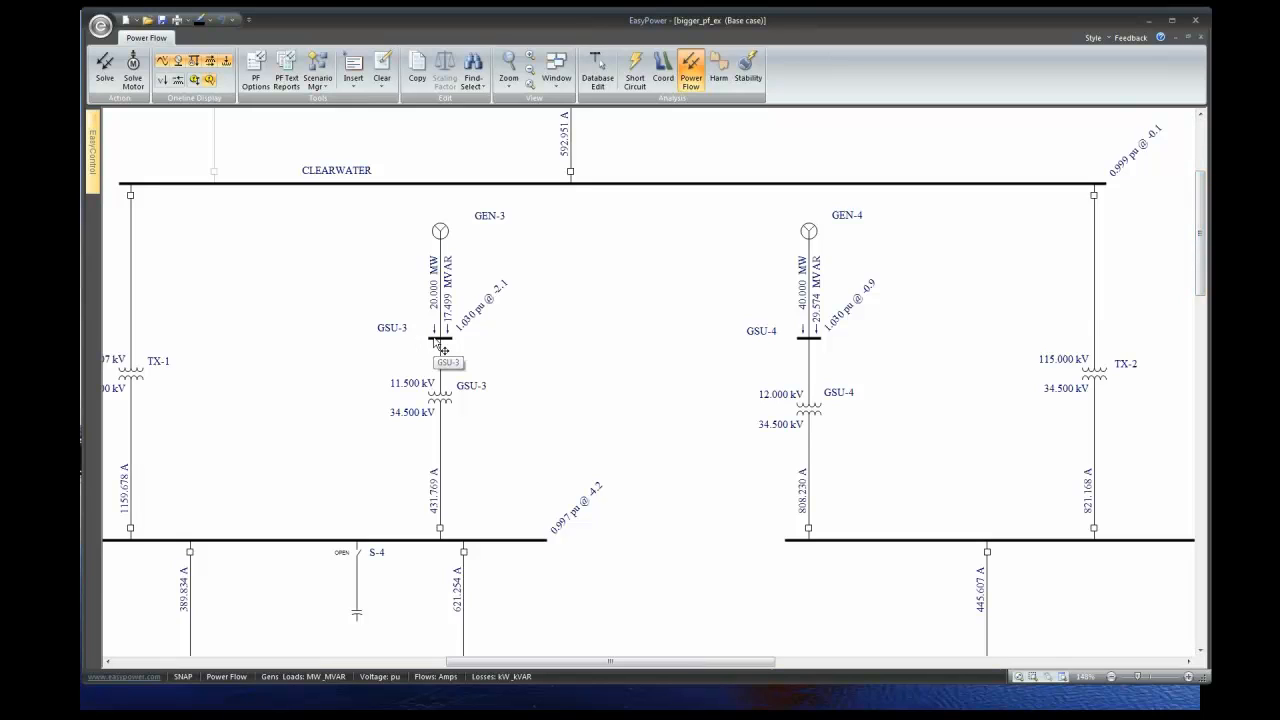
pyautogui.doubleClick(447, 281)
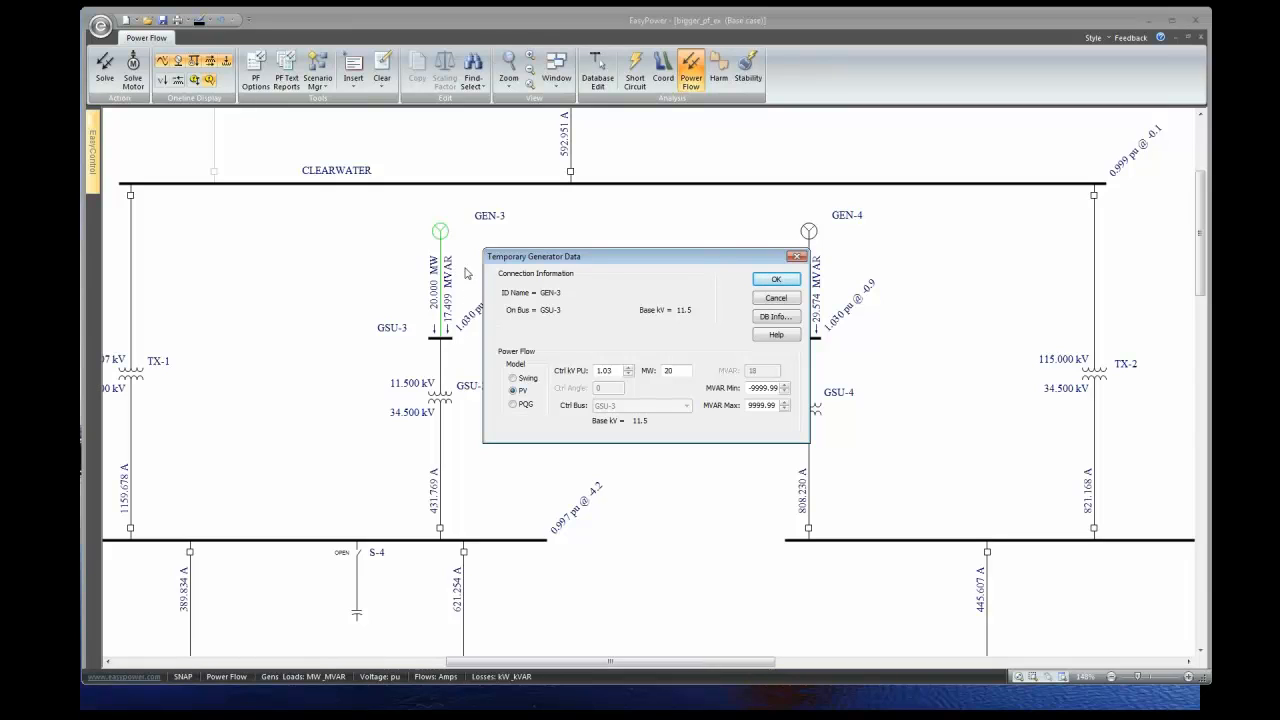
pyautogui.click(767, 286)
pyautogui.moveTo(593, 256); pyautogui.dragTo(686, 229)
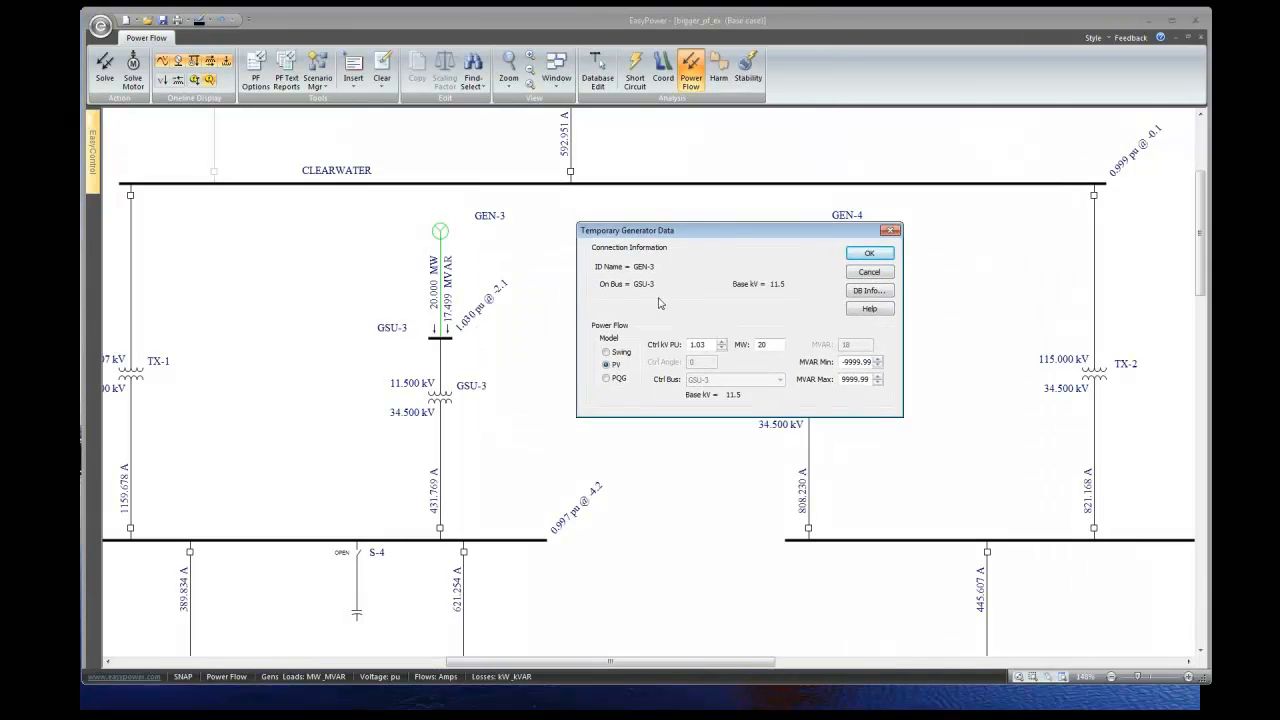
pyautogui.click(721, 348)
# - Apply GEN-3's 1.02 pu setpoint, giving 20 MW, -6.412 MVAR and bus at 1.010 pu, then reopen GEN-3's data
pyautogui.click(874, 253)
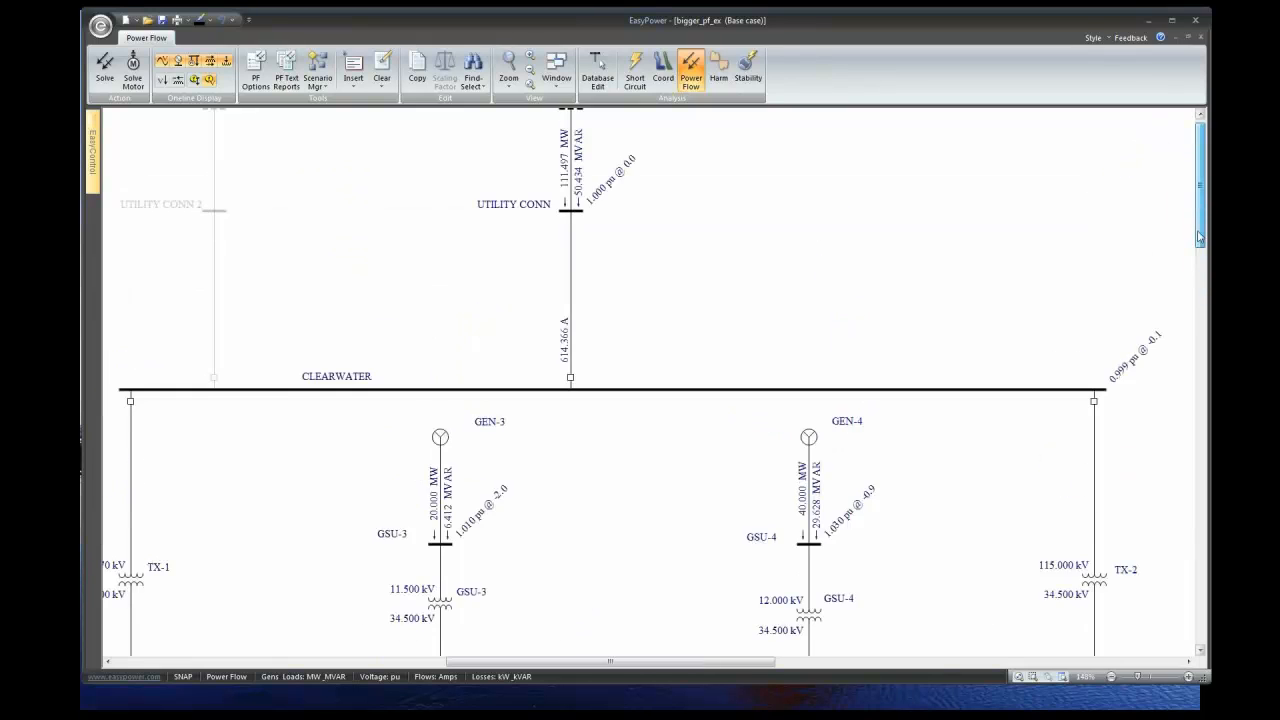
pyautogui.scroll(3, 1210, 283)
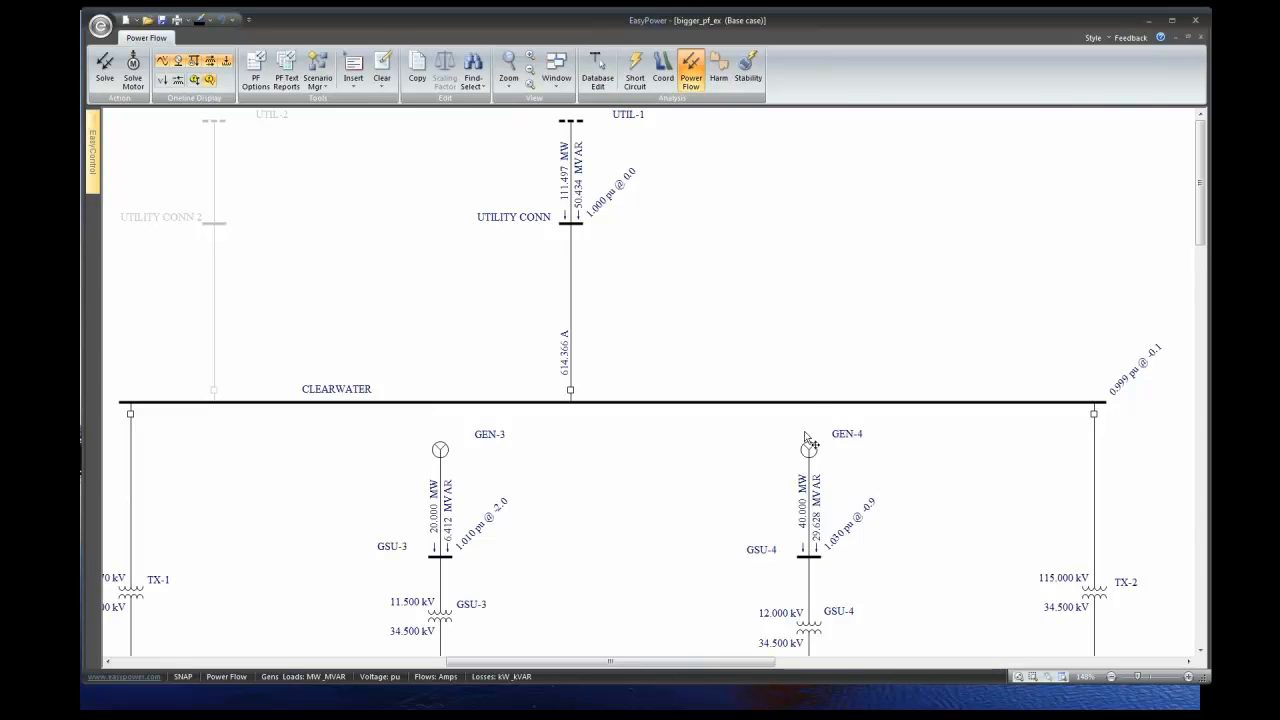
pyautogui.moveTo(1203, 179); pyautogui.dragTo(1220, 210)
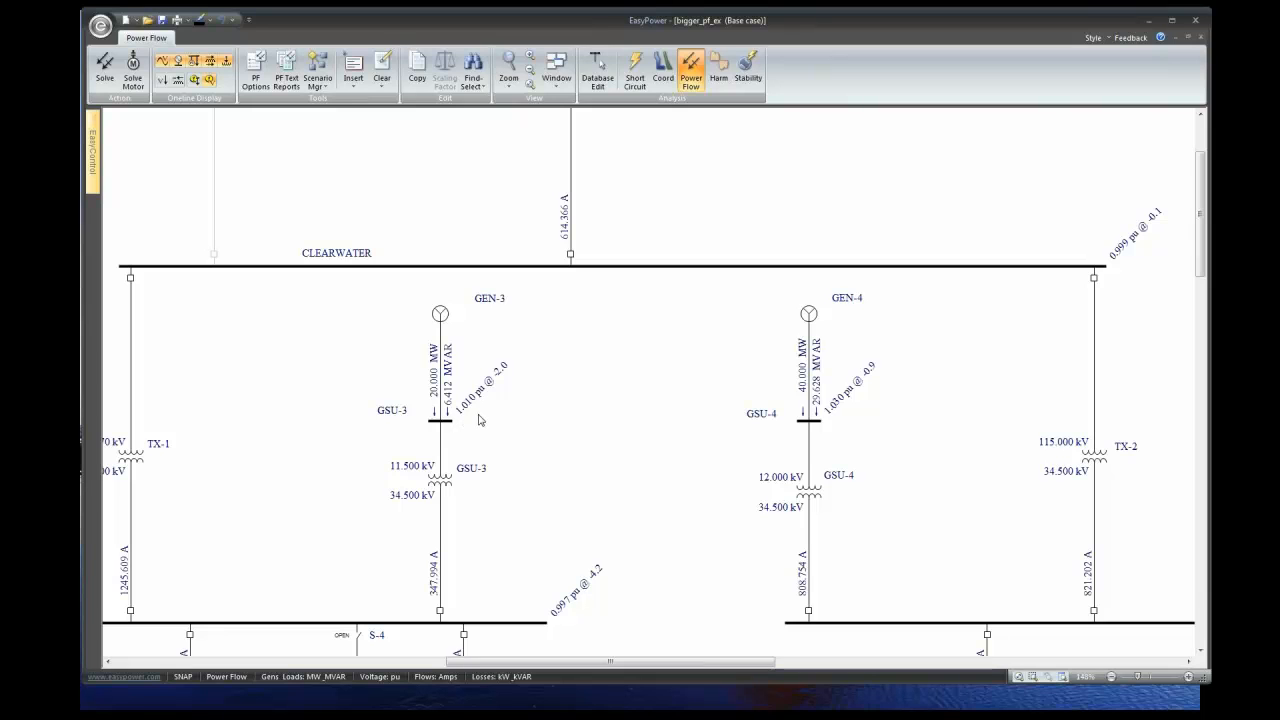
pyautogui.doubleClick(447, 346)
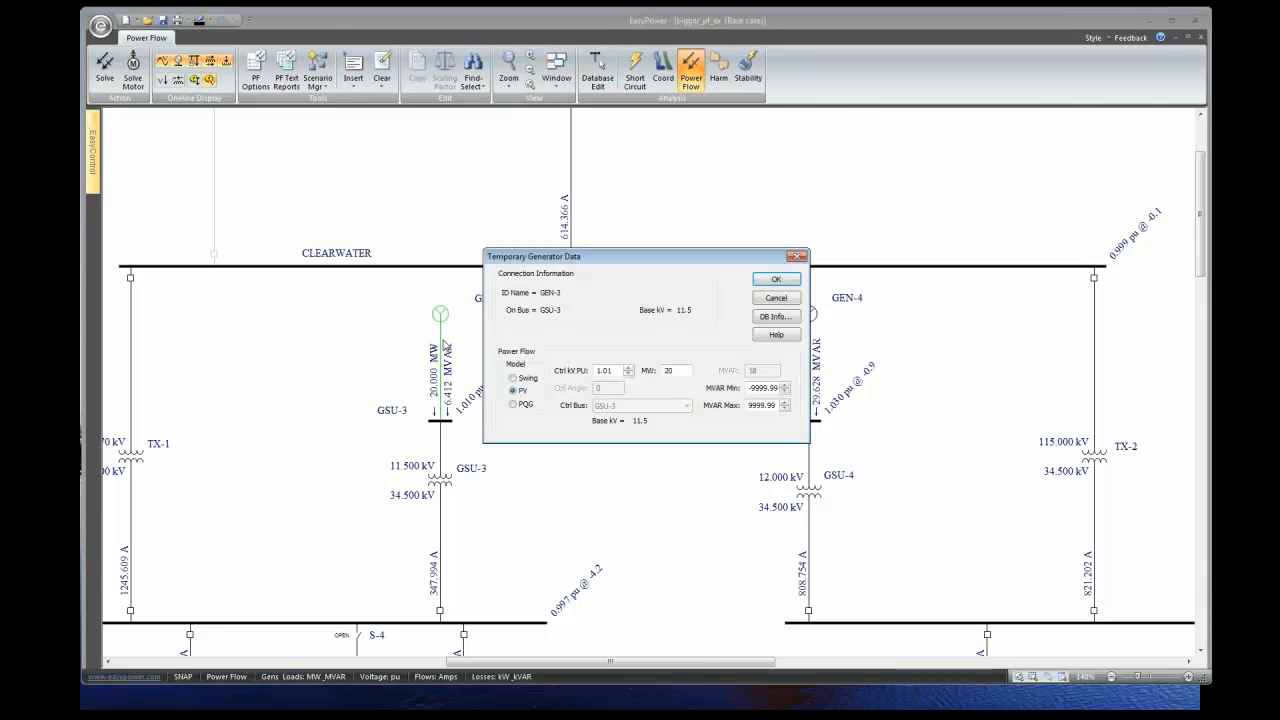
# - Raise GEN-3's Ctrl kV PU to 1.03 and re-solve, giving 15.180 MVAR at 1.030 pu
pyautogui.click(629, 370)
pyautogui.click(629, 370)
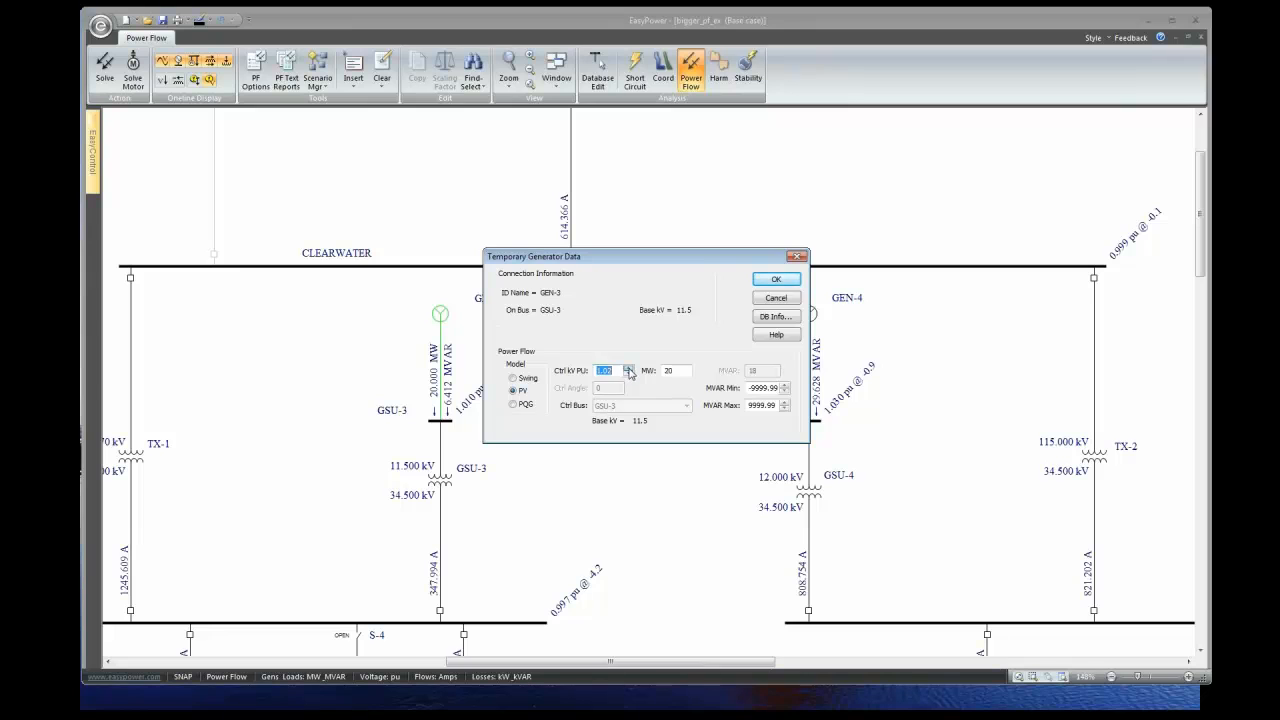
pyautogui.click(774, 281)
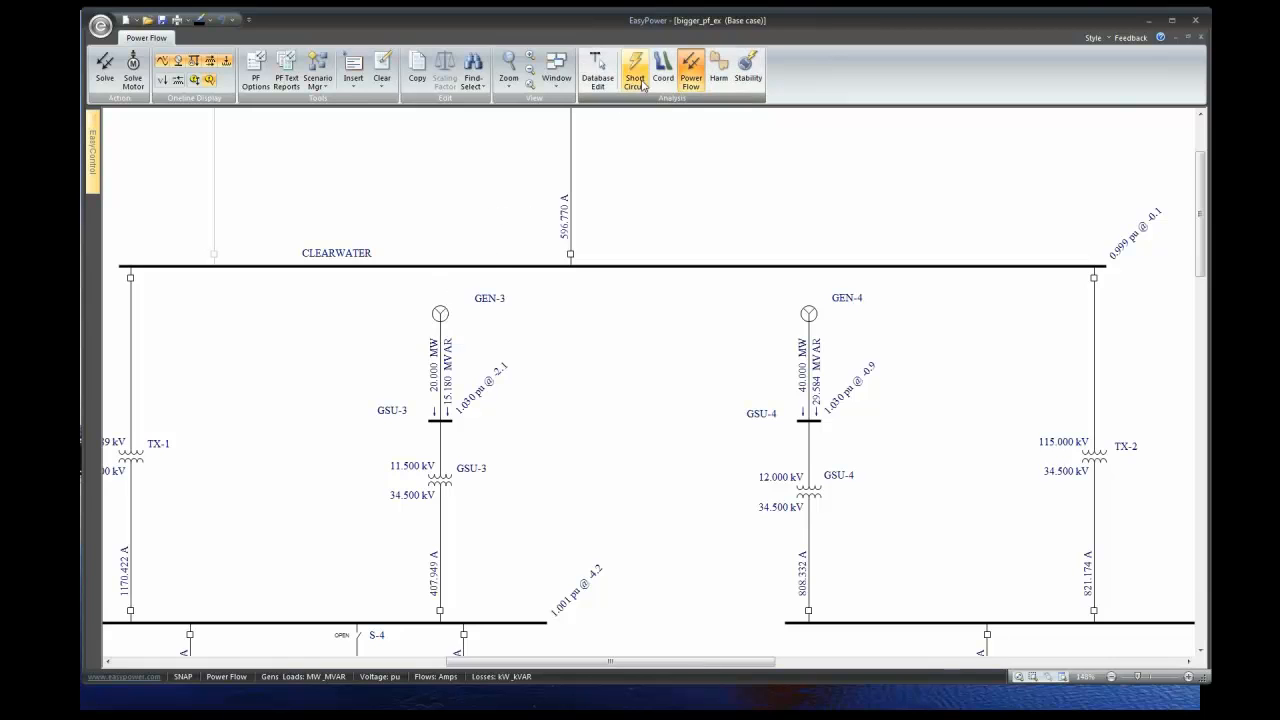
pyautogui.click(694, 76)
# - Reopen GEN-3's Temporary Generator Data: PV mode, 1.03 pu, 20 MW, MVAR limits -9999.99 to 9999.99
pyautogui.doubleClick(440, 314)
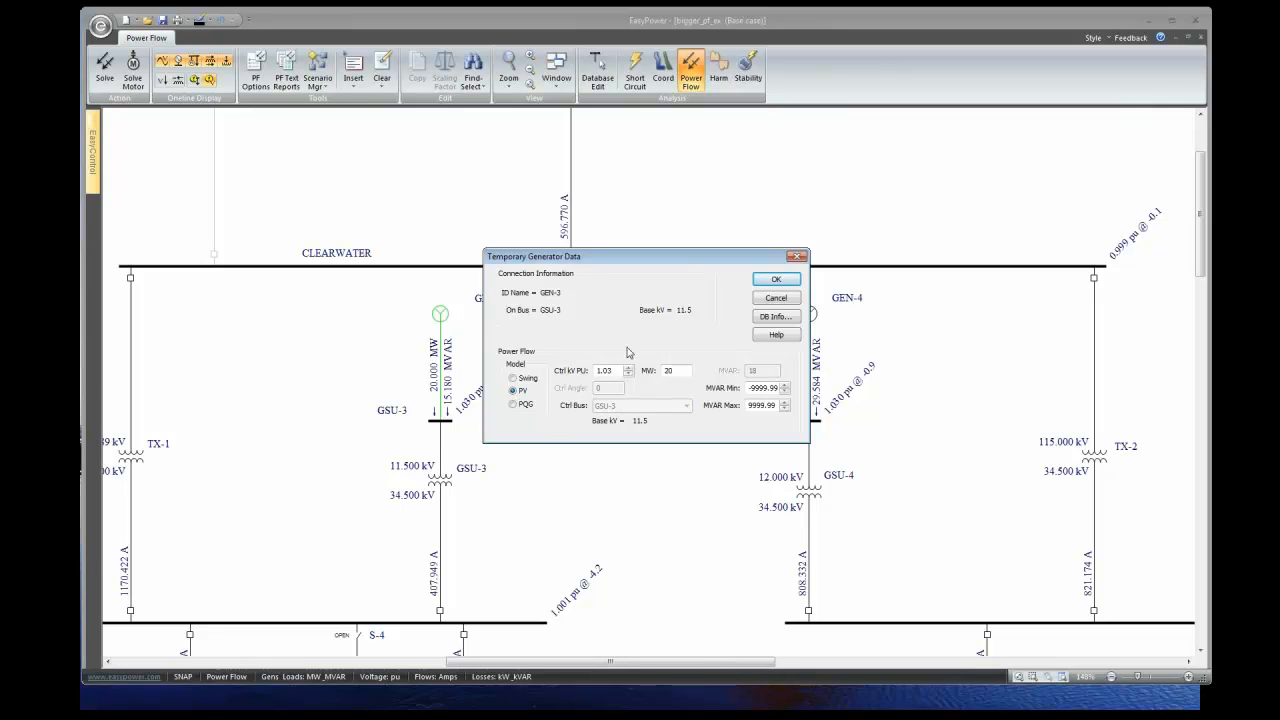
# - Make GEN-3 a PQG generator at 20 MW and 18 MVAR, then re-solve the power flow
pyautogui.click(673, 370)
pyautogui.click(513, 405)
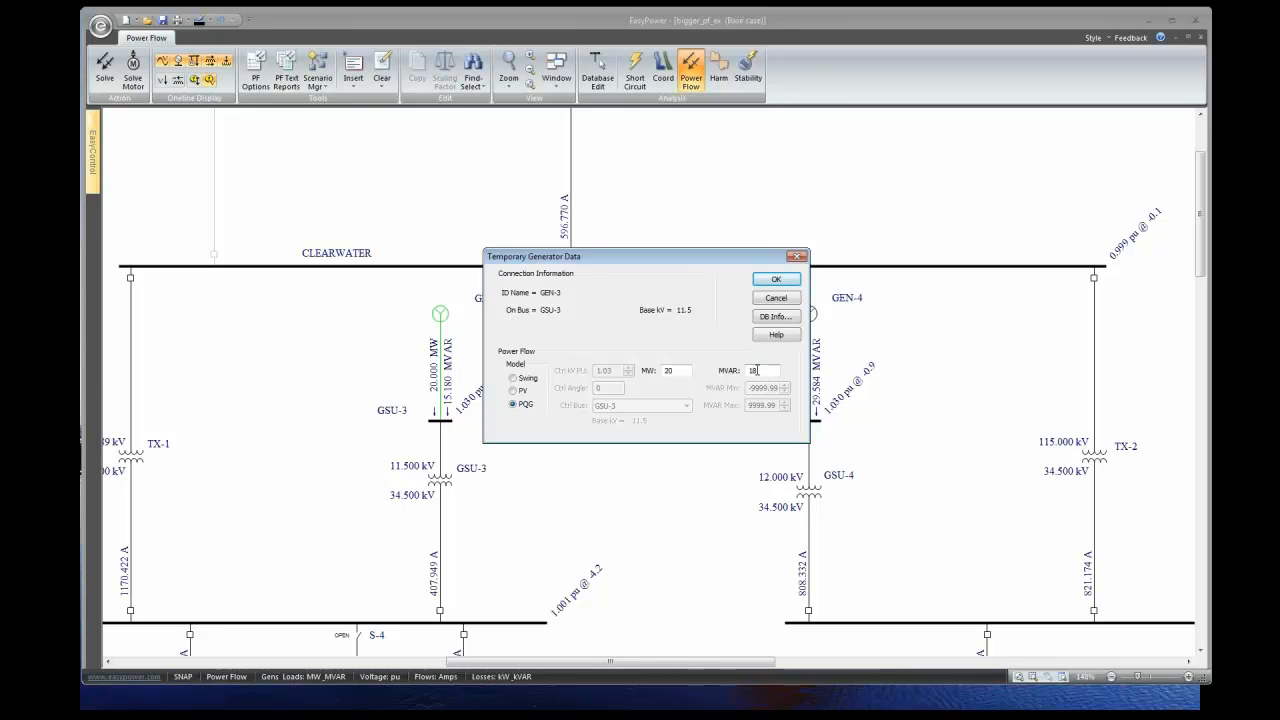
pyautogui.click(776, 279)
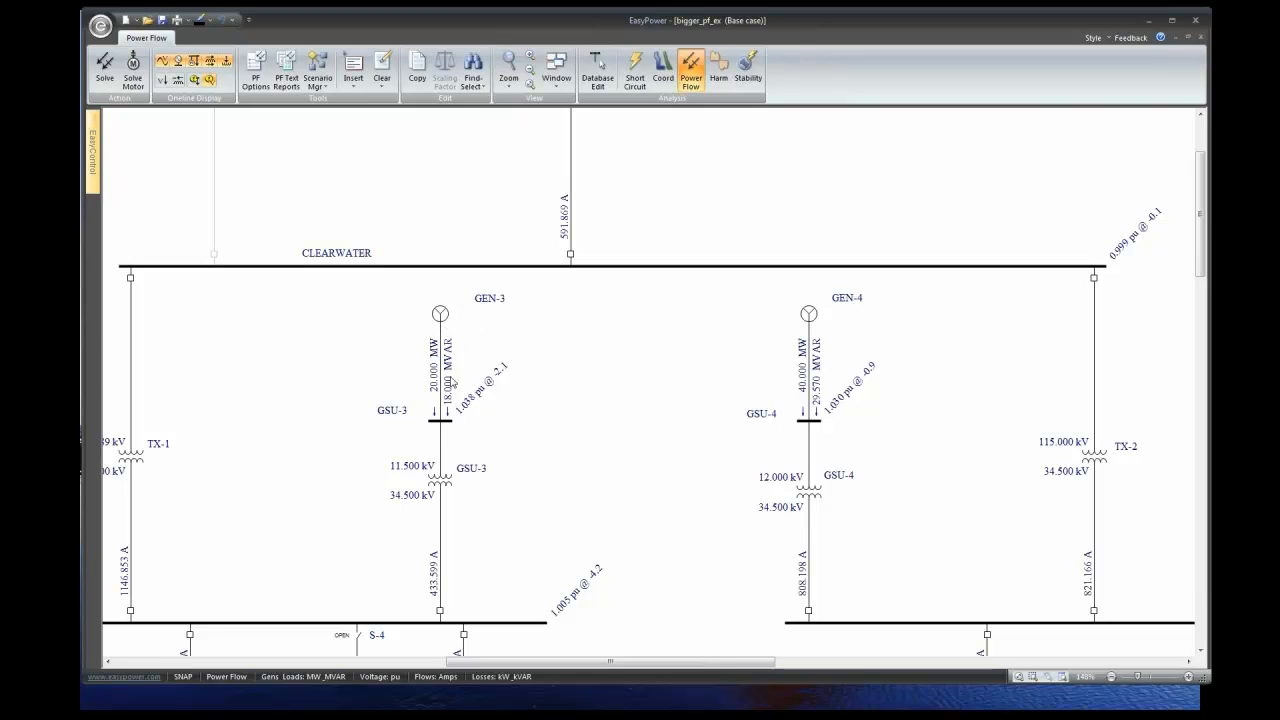
# - Return GEN-3 to the PV generator model and recalculate the power flow
pyautogui.doubleClick(441, 316)
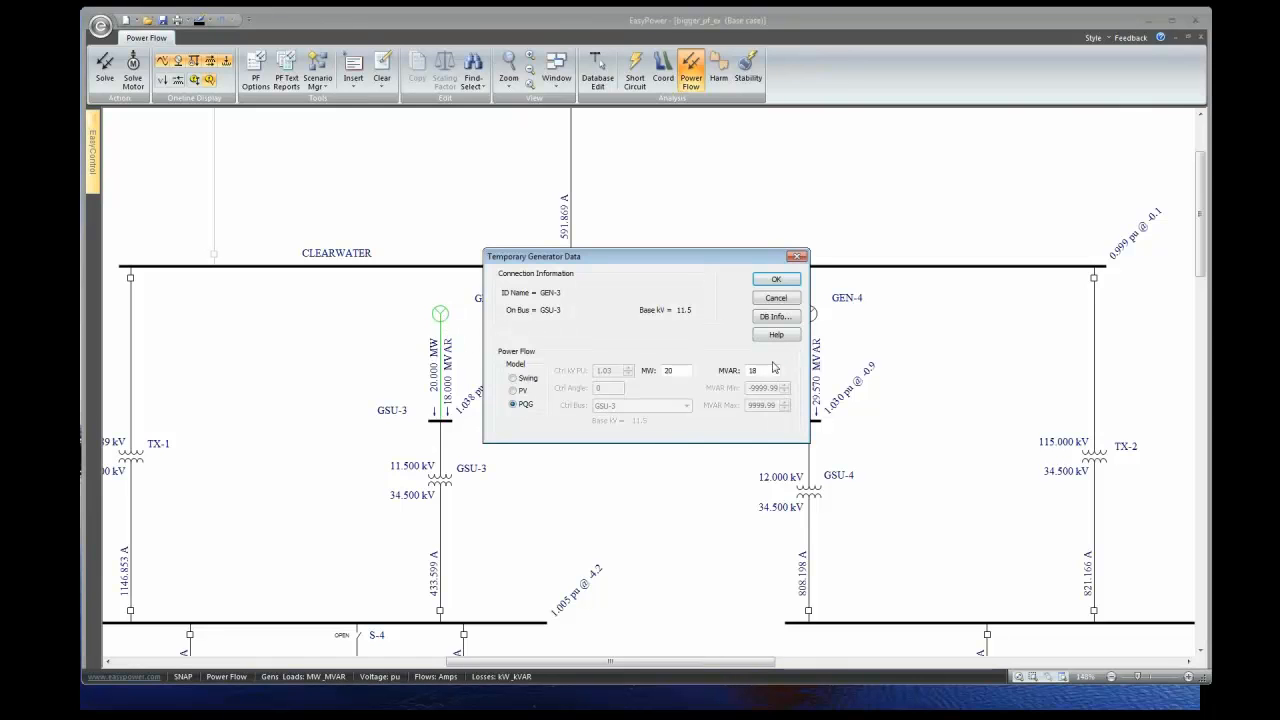
pyautogui.click(513, 391)
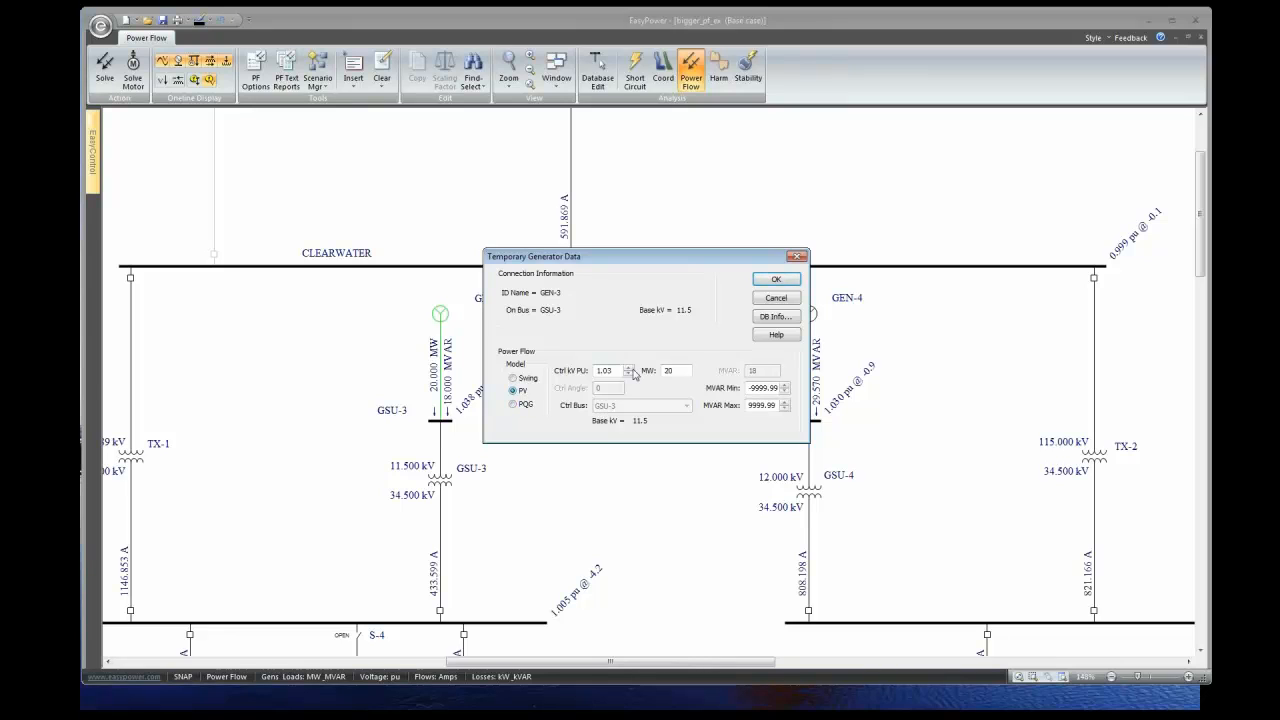
pyautogui.click(778, 281)
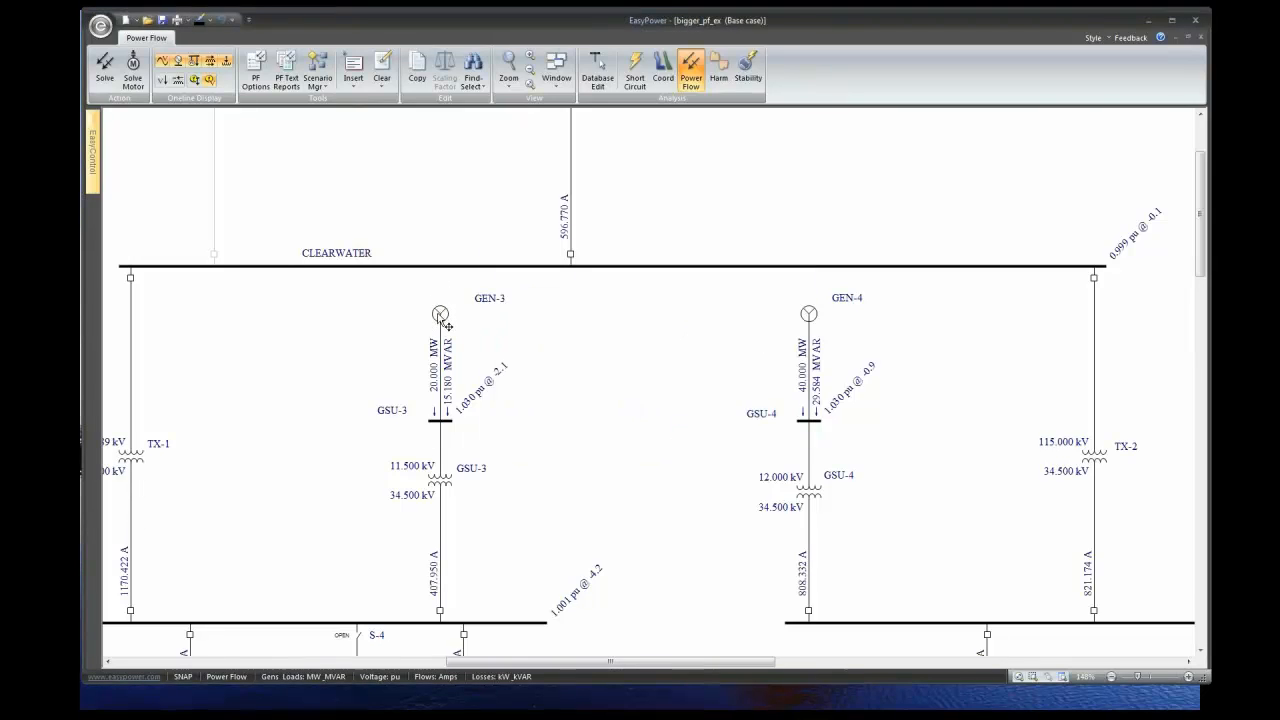
# - Reopen GEN-3's data, cancel without changes, and bring up the Generator Power Flow Settings slide
pyautogui.doubleClick(440, 316)
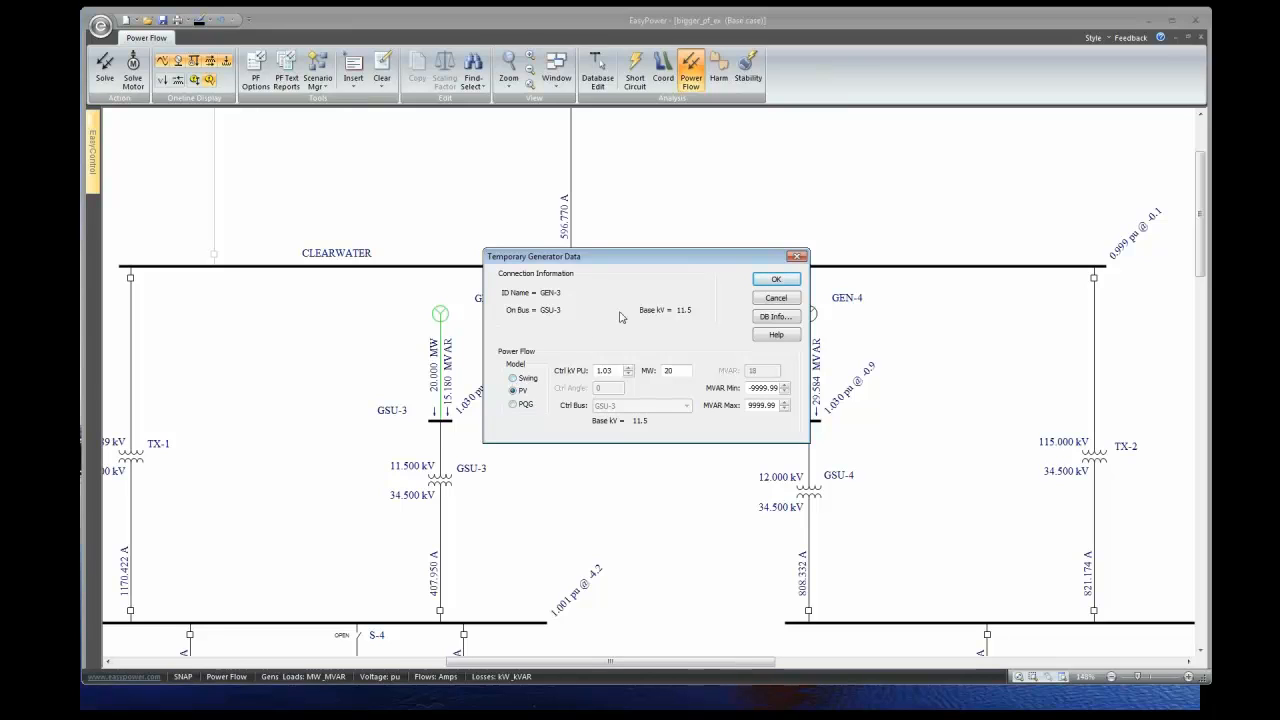
pyautogui.click(777, 299)
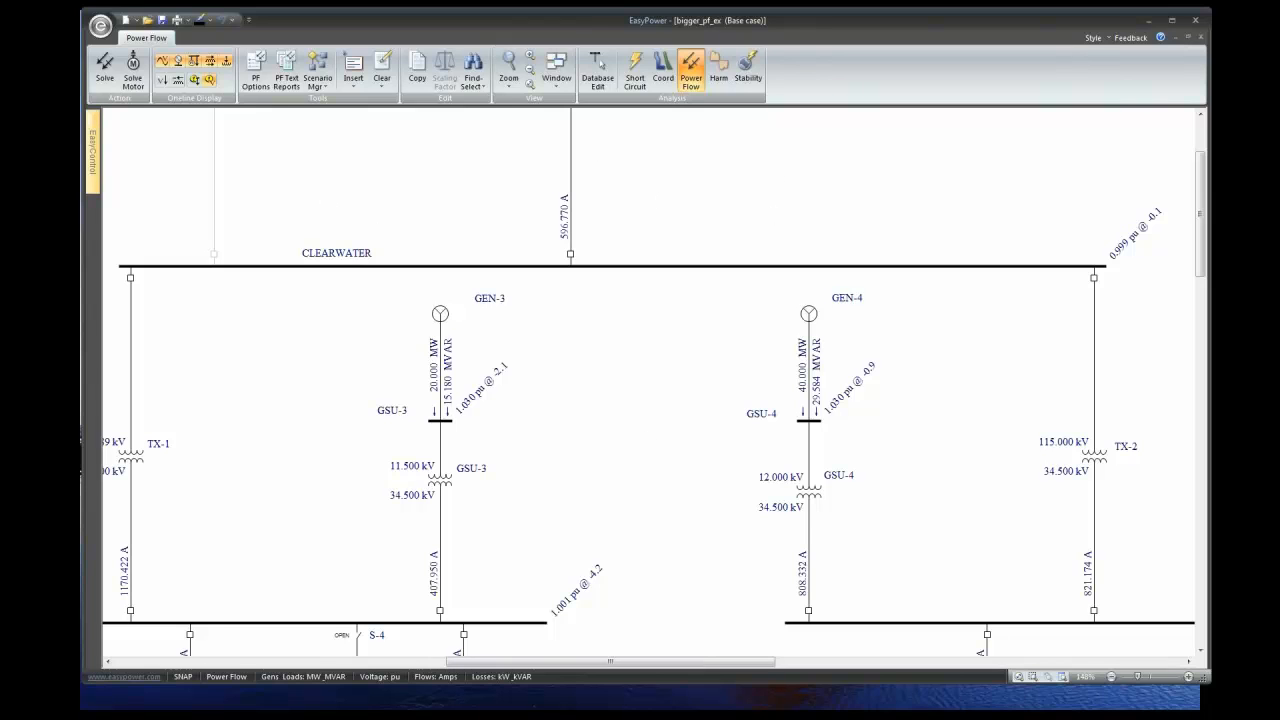
pyautogui.hotkey('alt', 'Tab')
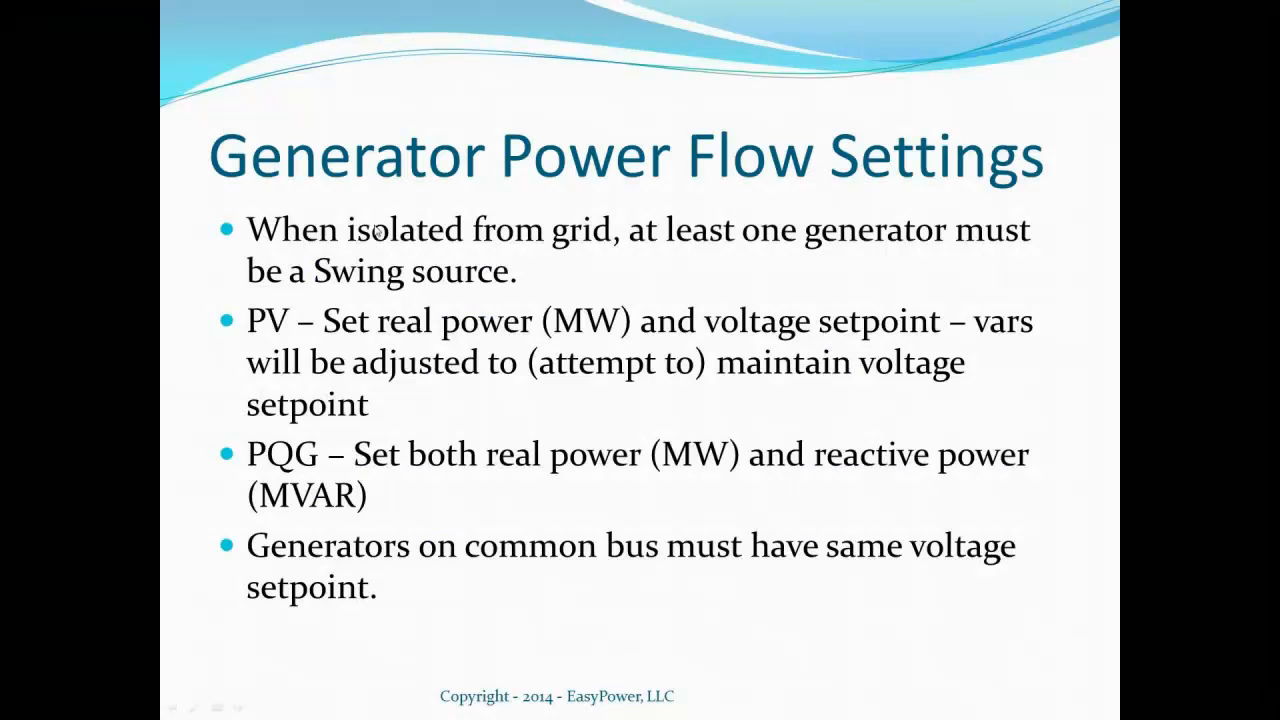
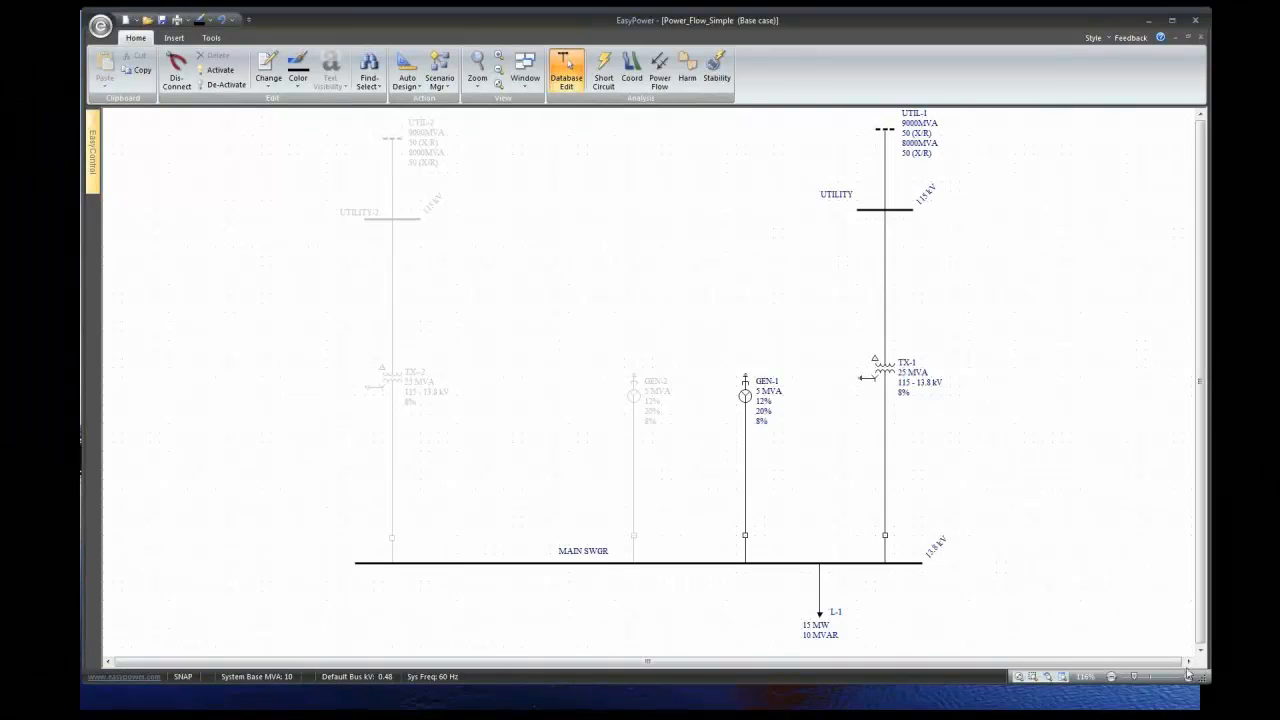
# - Bring the one-line into view and solve the power flow: UTIL-1 supplies 11.017 MW, GEN-1 4.000 MW
pyautogui.click(1188, 662)
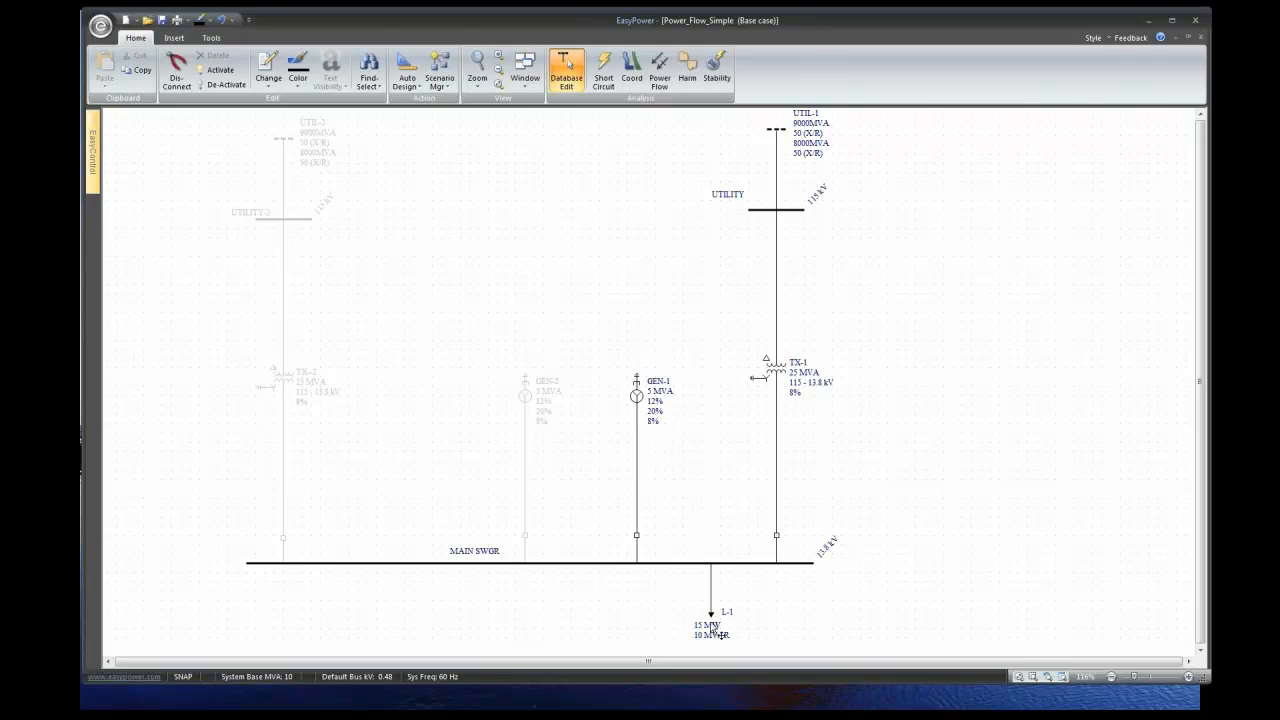
pyautogui.click(1200, 649)
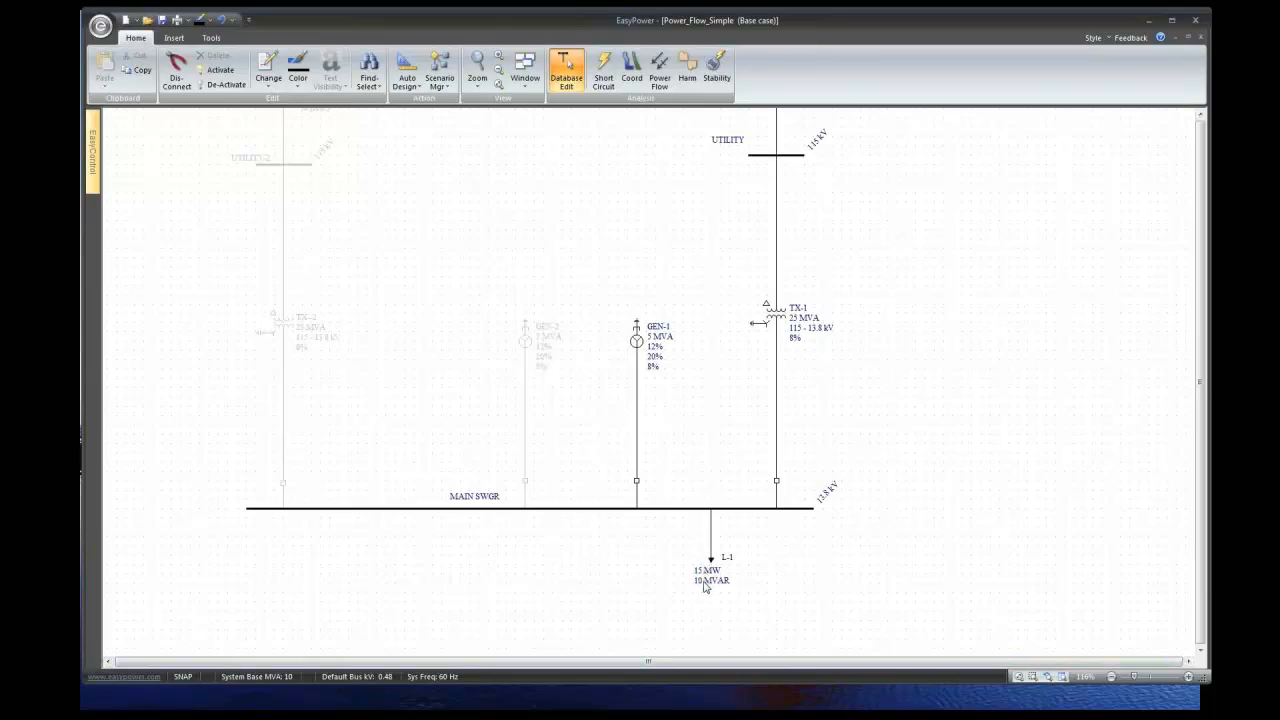
pyautogui.click(1200, 114)
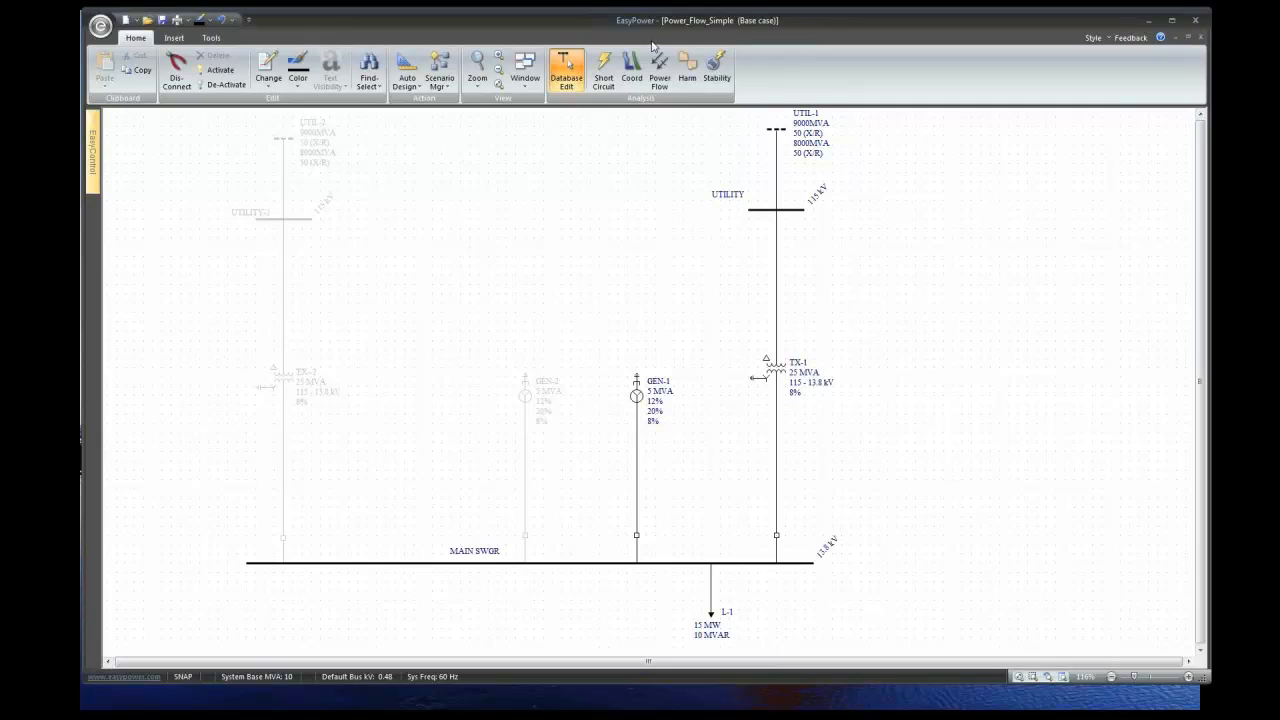
pyautogui.click(660, 75)
pyautogui.click(106, 68)
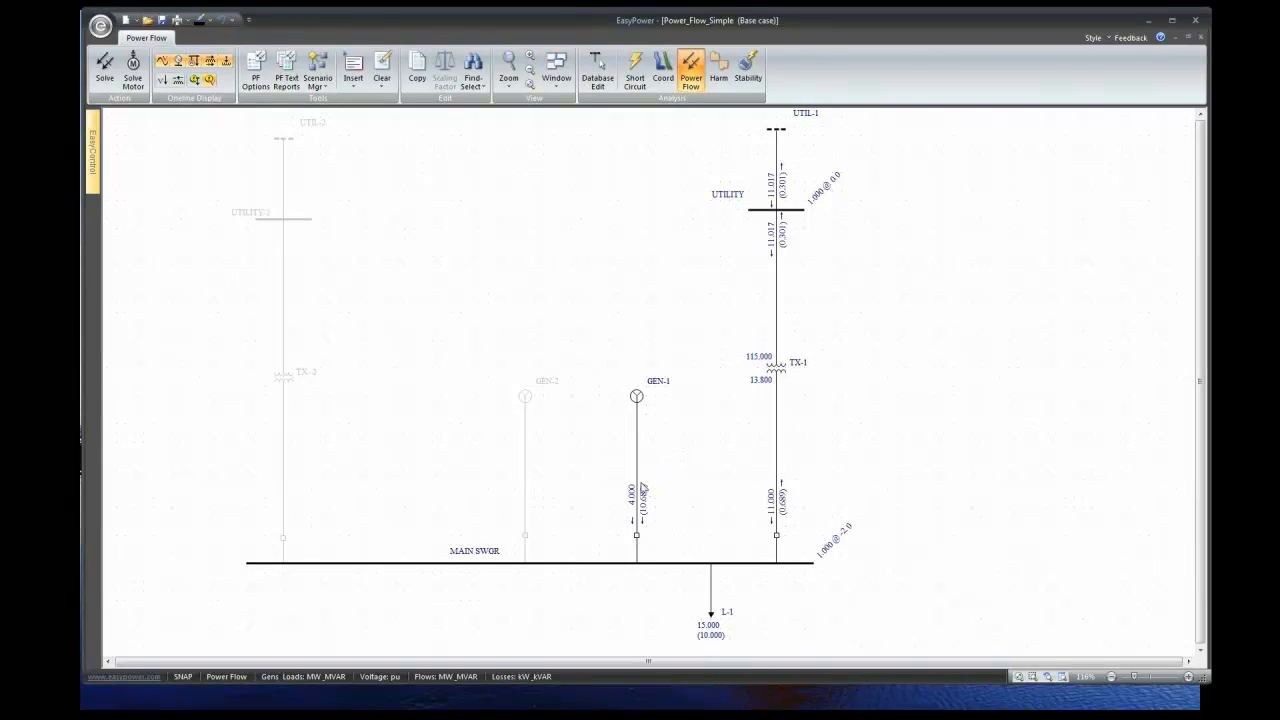
pyautogui.doubleClick(641, 403)
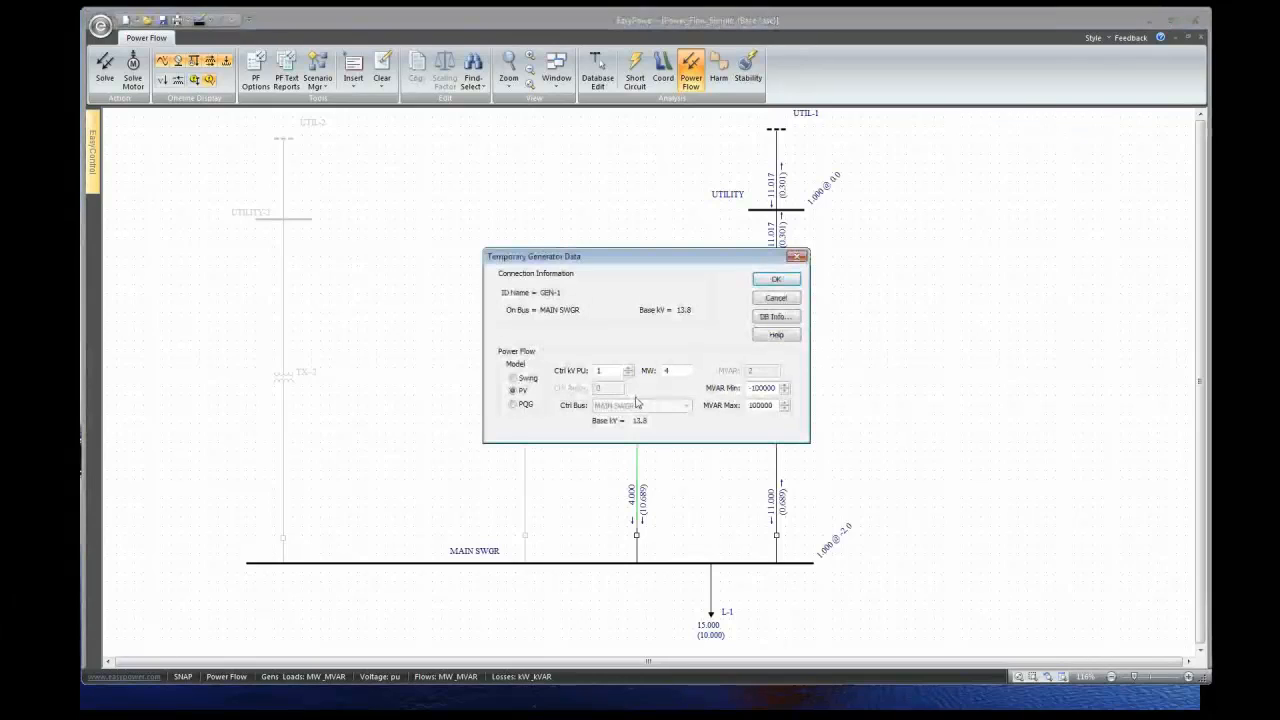
pyautogui.moveTo(652, 256); pyautogui.dragTo(370, 193)
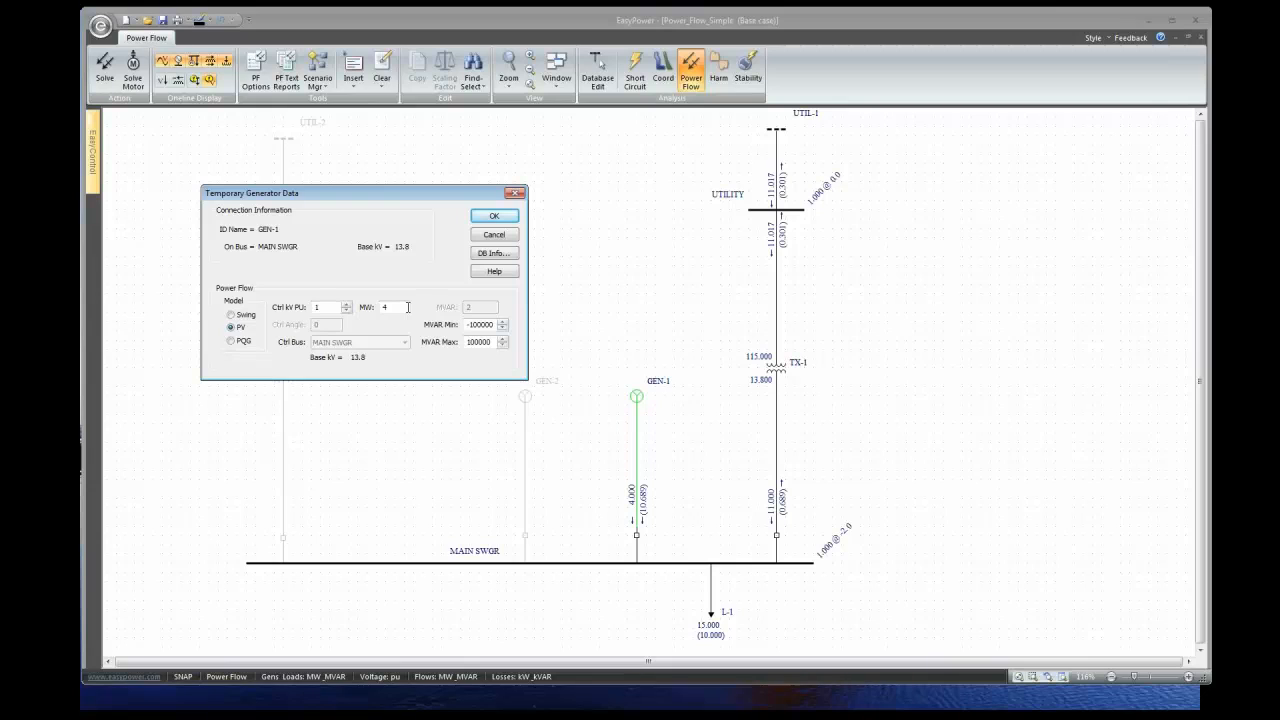
pyautogui.click(502, 219)
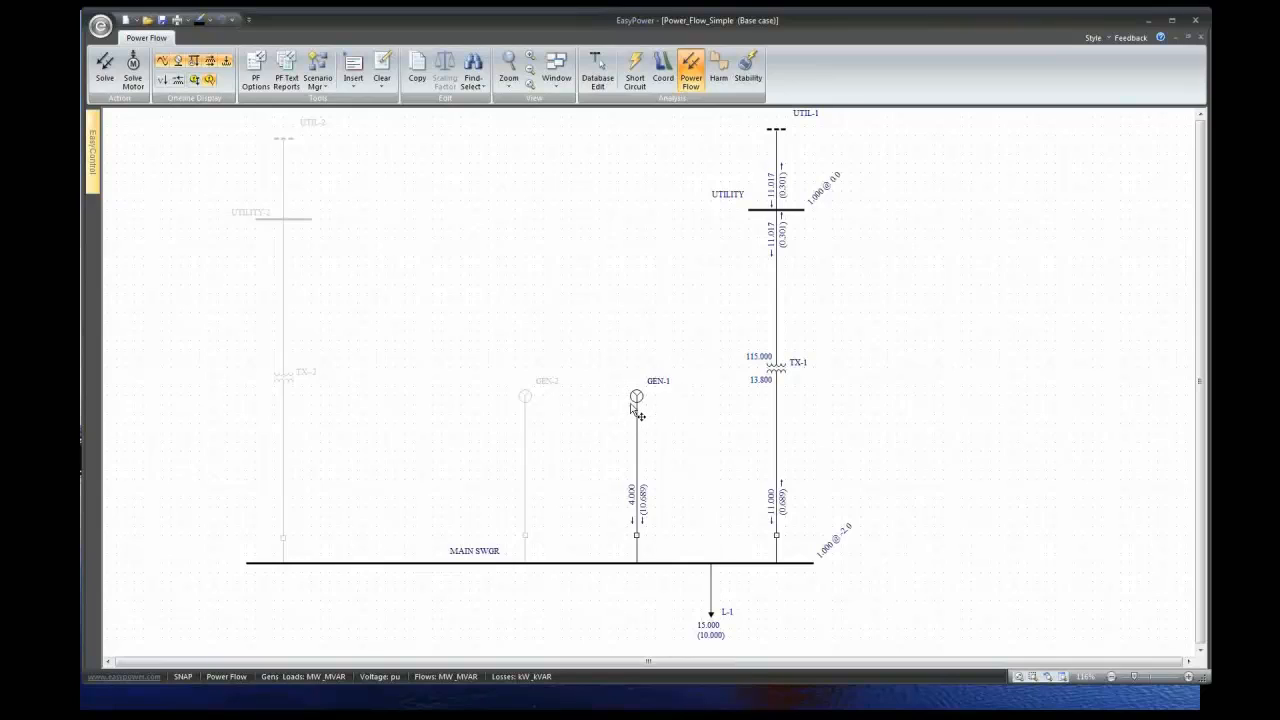
# - Open breaker BH-1 so the utility carries 15.050 MW, then review UTIL-1's swing-bus data unchanged
pyautogui.click(641, 541)
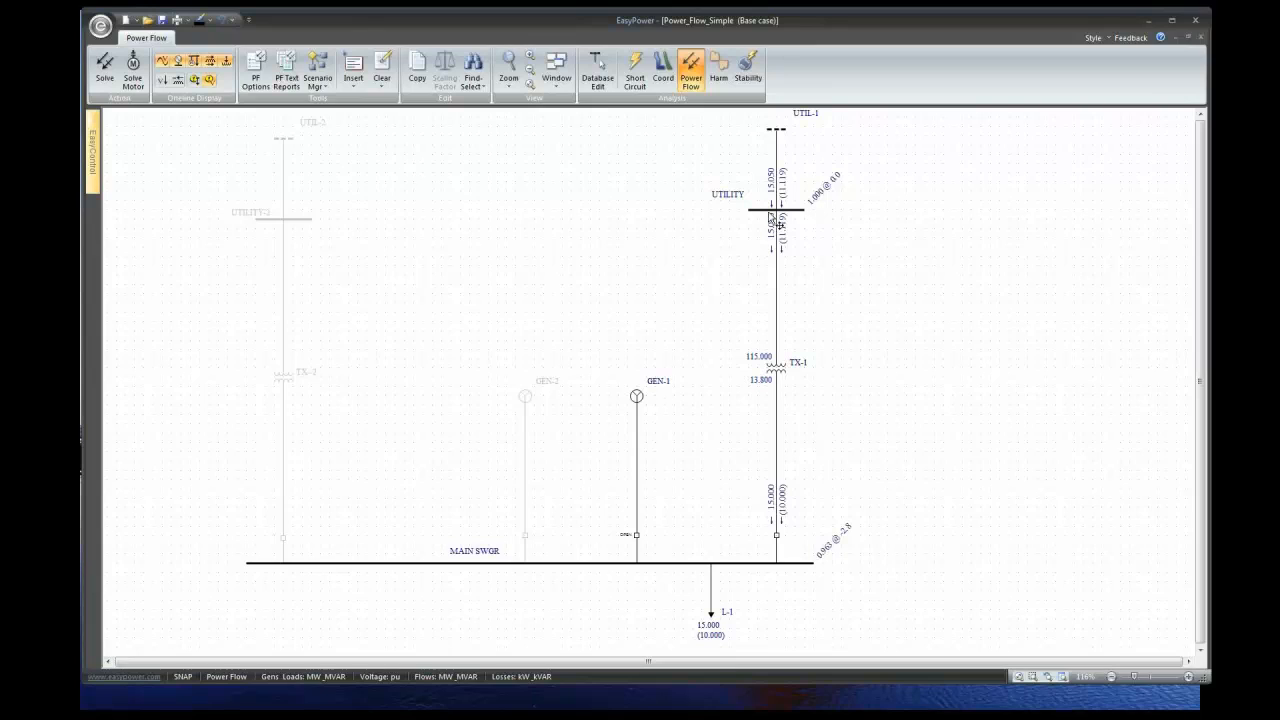
pyautogui.doubleClick(780, 147)
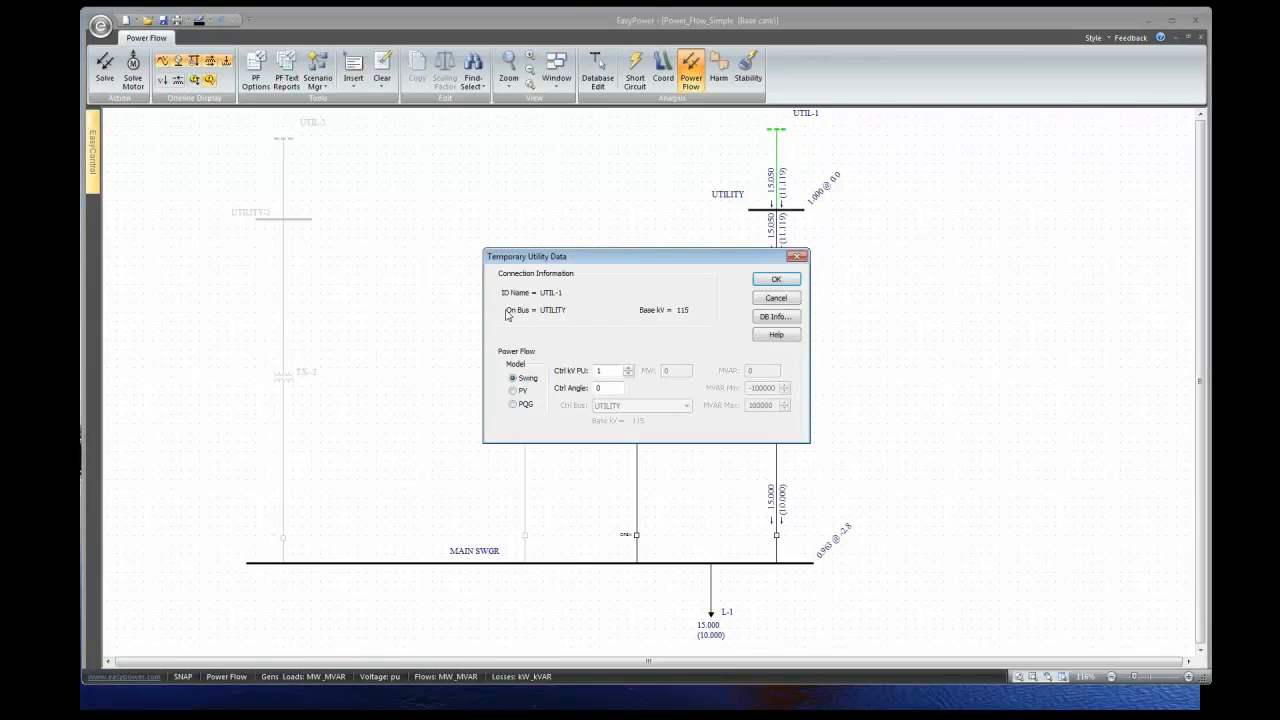
pyautogui.click(773, 282)
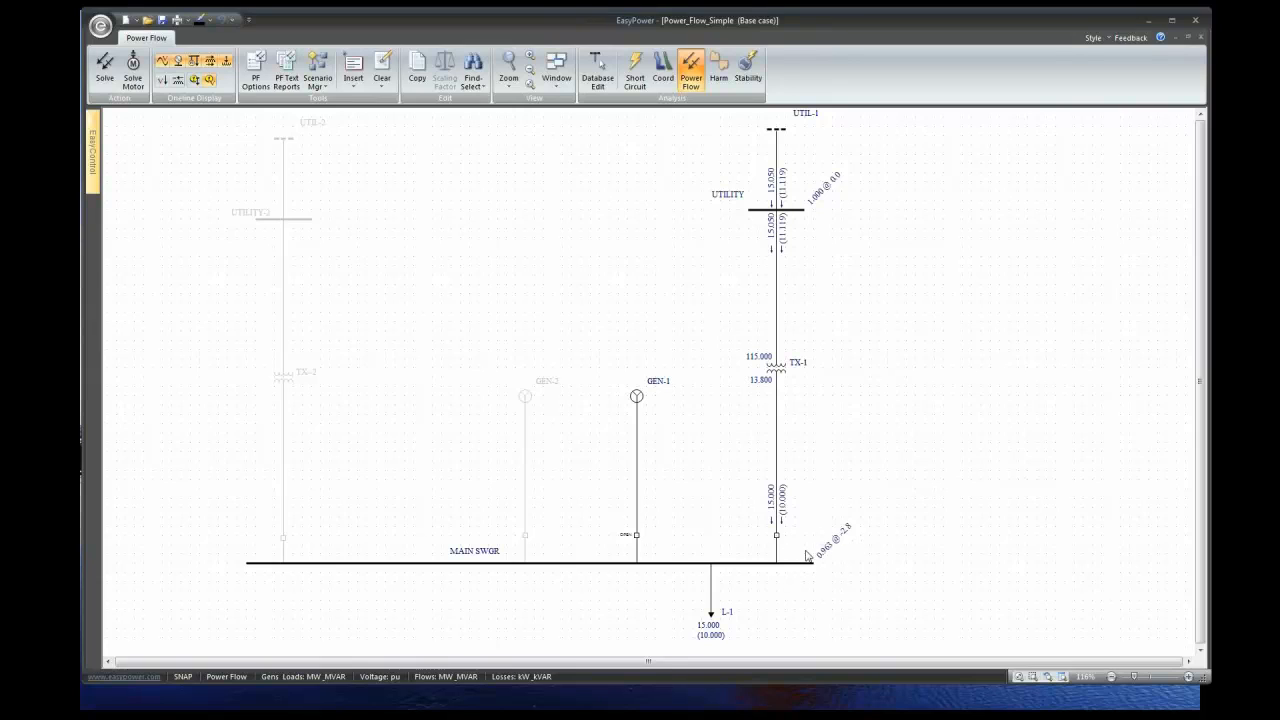
# - Briefly show branch voltage drops, then reclose breaker BH-1 so GEN-1 returns to 4.000 MW
pyautogui.click(162, 84)
pyautogui.click(162, 80)
pyautogui.doubleClick(638, 536)
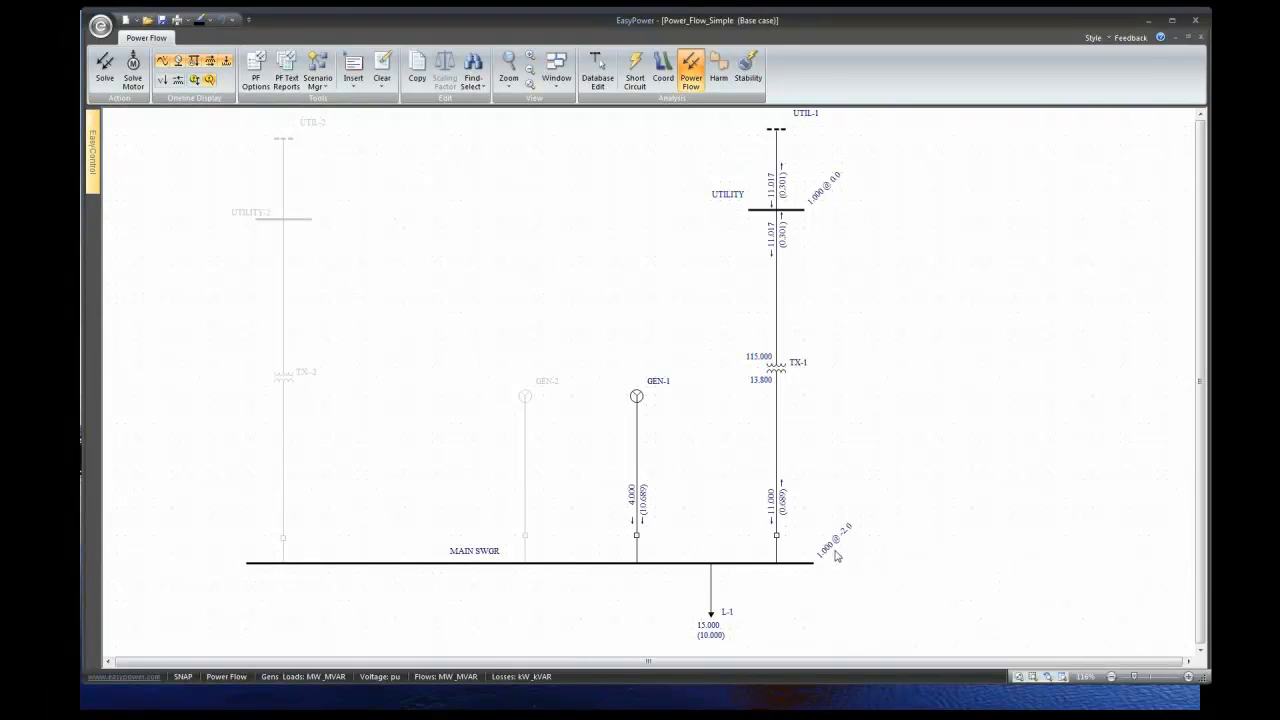
# - Lower GEN-1's controlled voltage to 0.98 pu and re-solve, giving GEN-1 4.552 MVAR
pyautogui.doubleClick(637, 397)
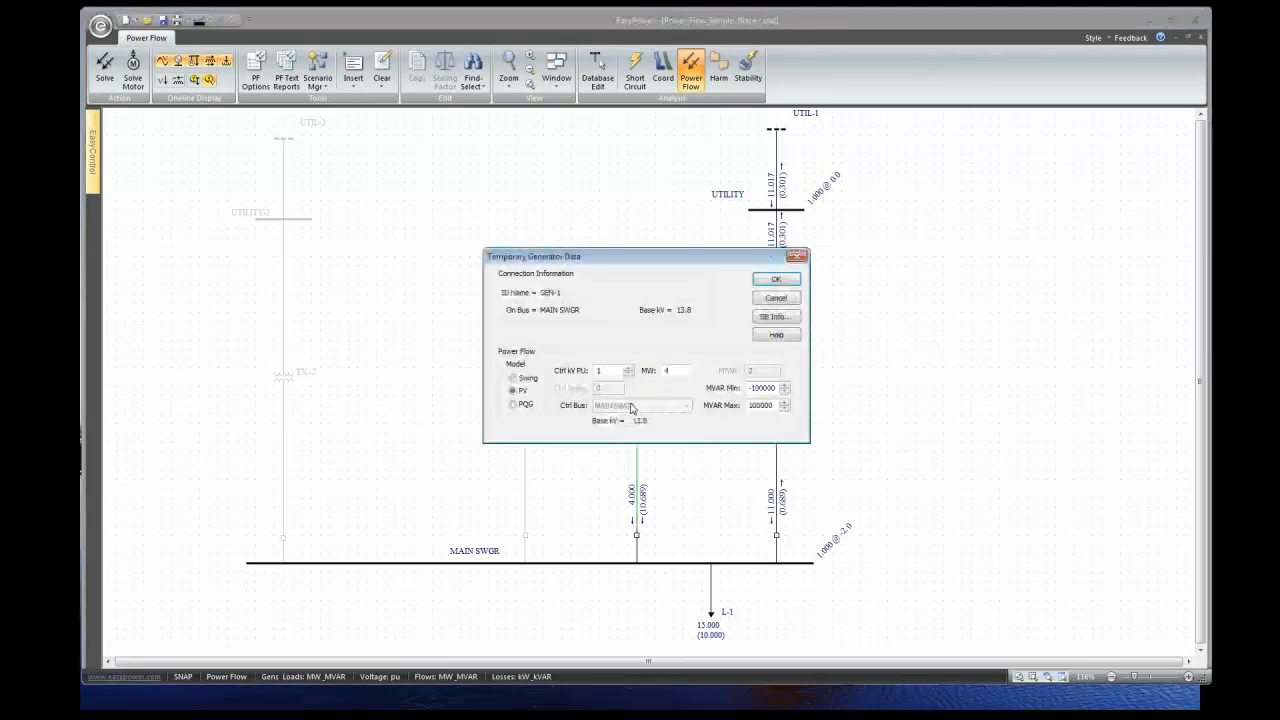
pyautogui.moveTo(661, 262); pyautogui.dragTo(248, 208)
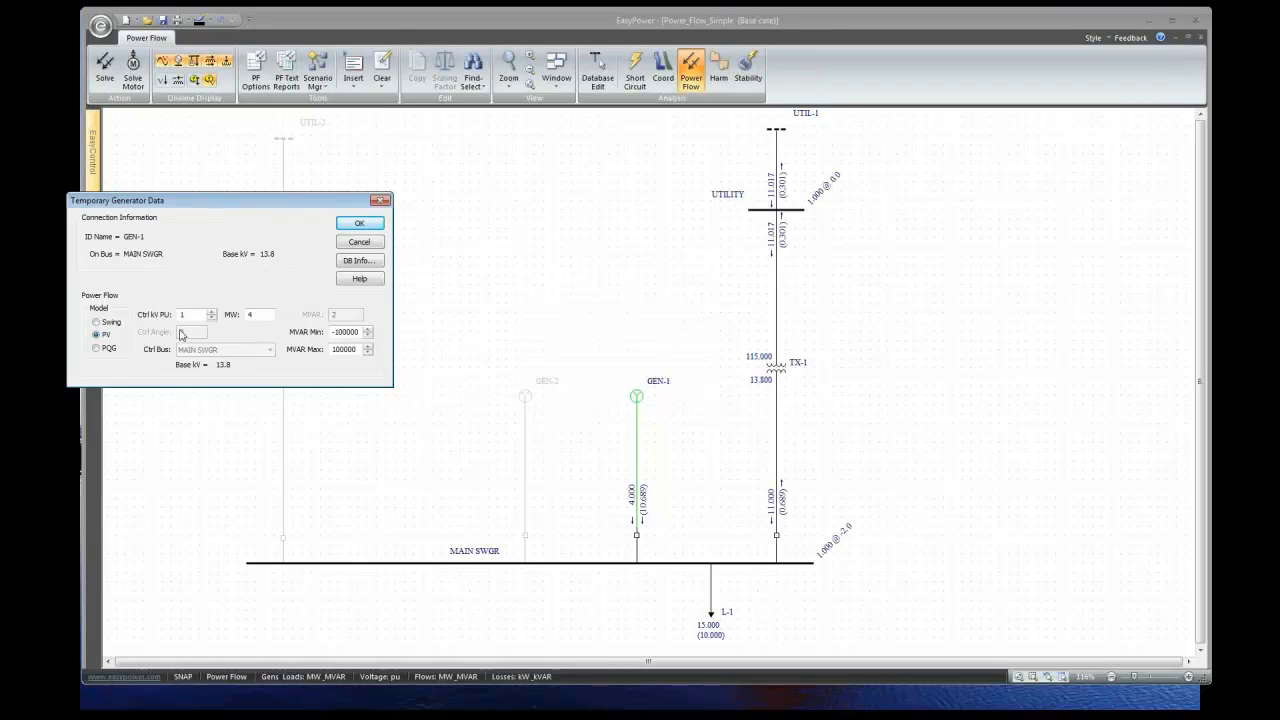
pyautogui.click(211, 318)
pyautogui.click(359, 223)
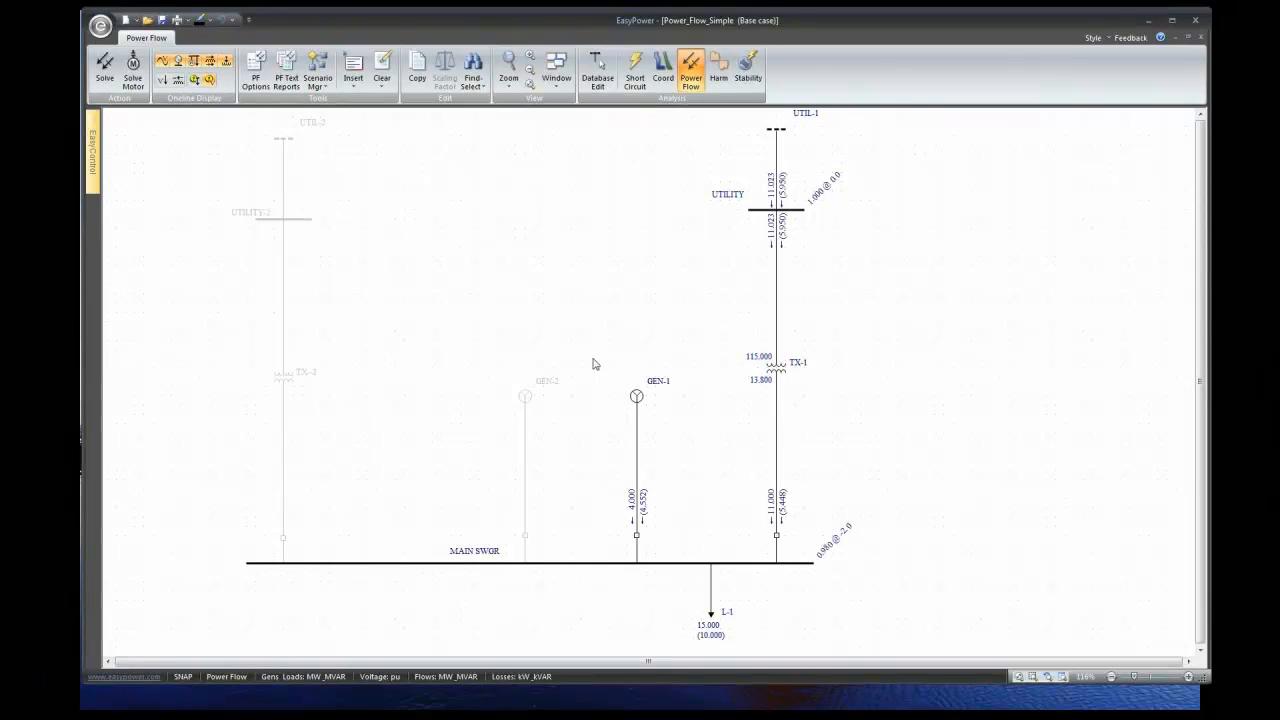
pyautogui.doubleClick(637, 398)
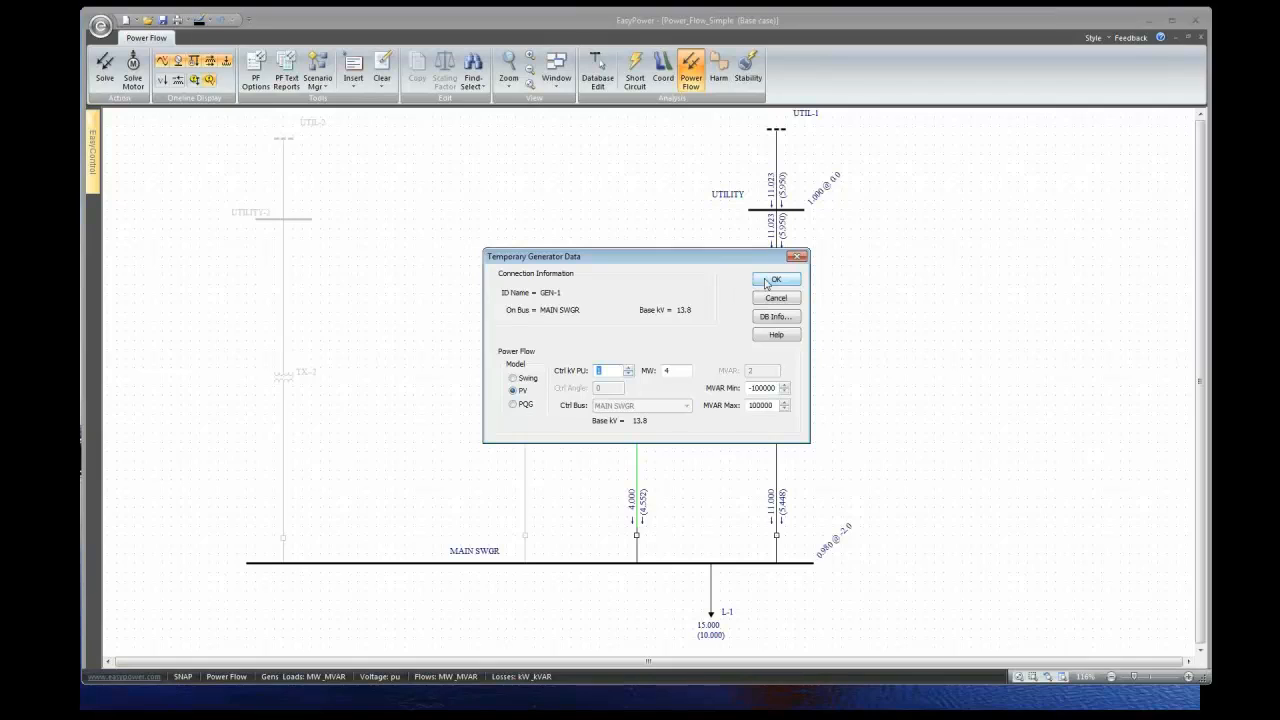
pyautogui.click(629, 374)
pyautogui.click(629, 374)
pyautogui.click(769, 282)
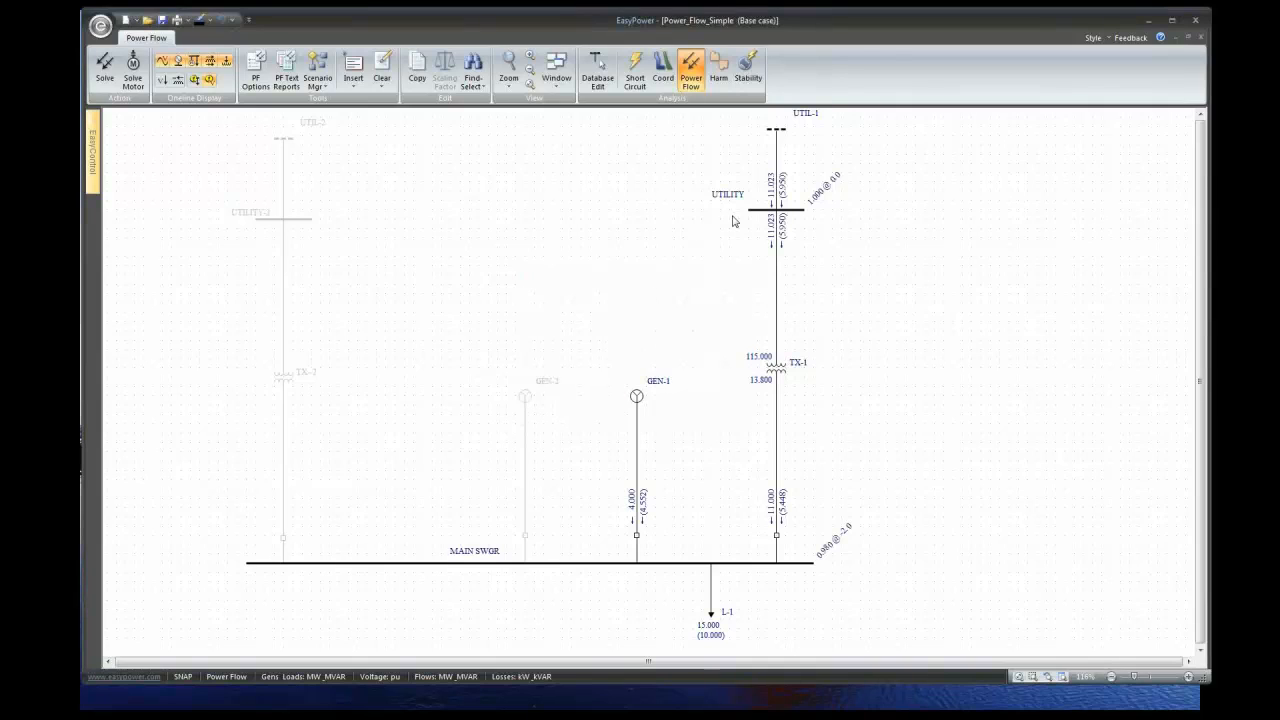
# - Lower UTIL-1's control voltage to 0.97 pu and re-solve, then nudge the GEN-1 label down
pyautogui.doubleClick(779, 146)
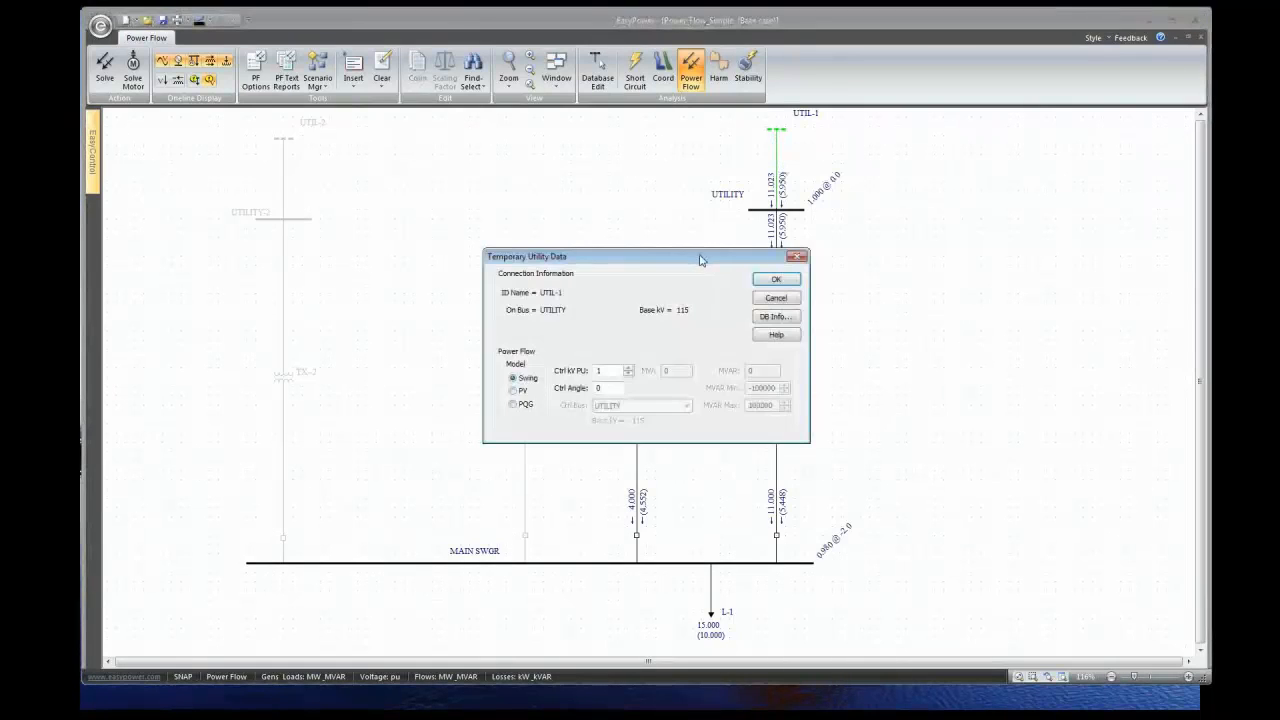
pyautogui.moveTo(703, 258); pyautogui.dragTo(398, 154)
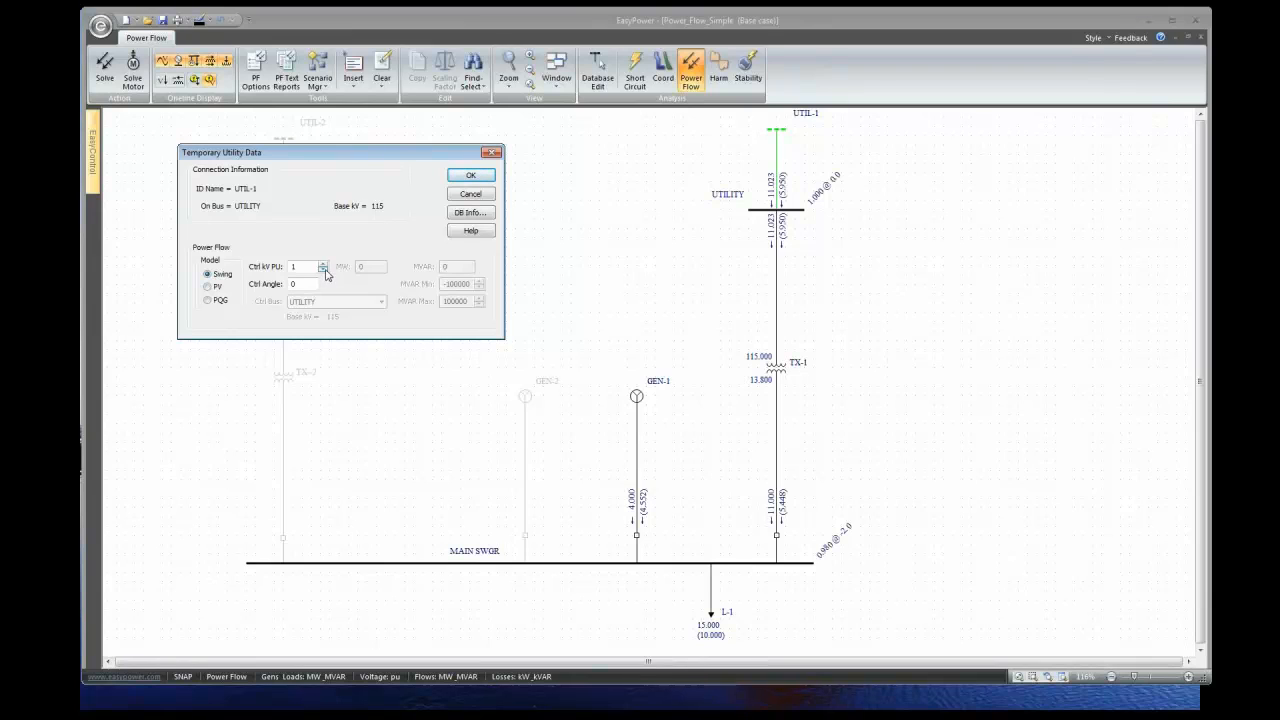
pyautogui.click(323, 270)
pyautogui.click(323, 270)
pyautogui.click(471, 178)
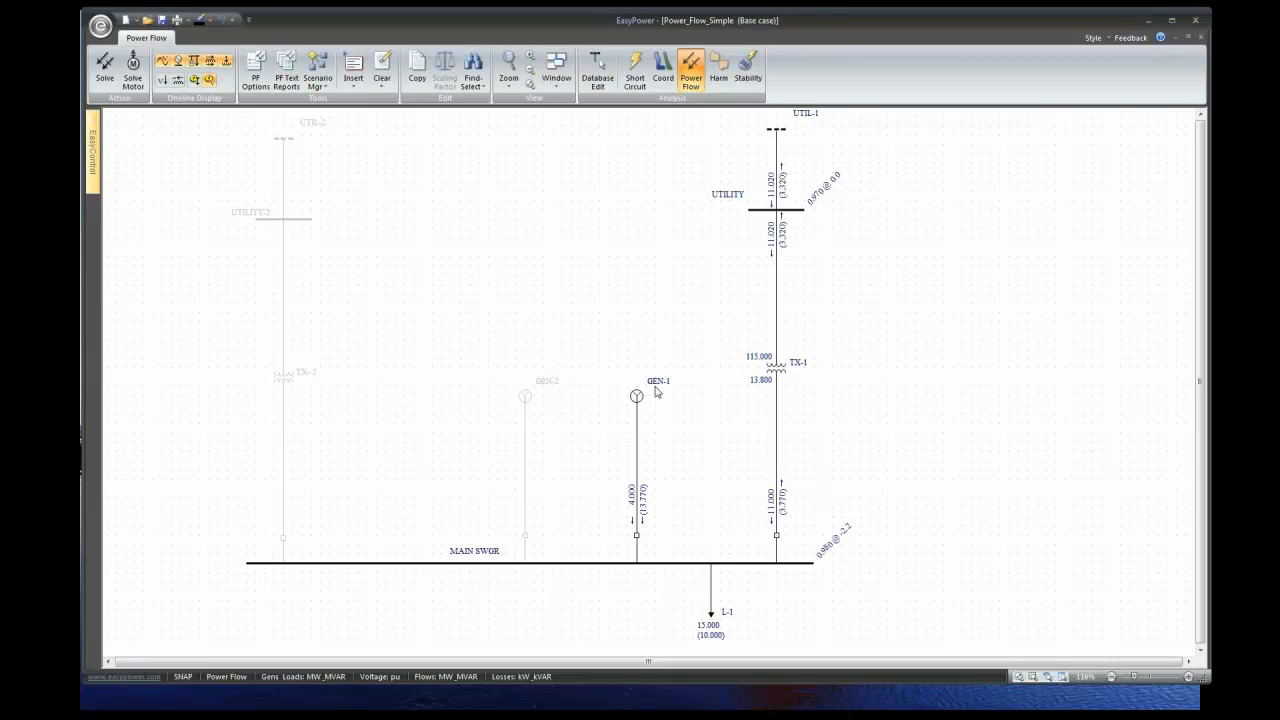
pyautogui.moveTo(657, 392); pyautogui.dragTo(657, 399)
# - Drop GEN-1's control voltage setpoint to 0.94 pu and re-solve, leaving MAIN SWGR low
pyautogui.doubleClick(637, 398)
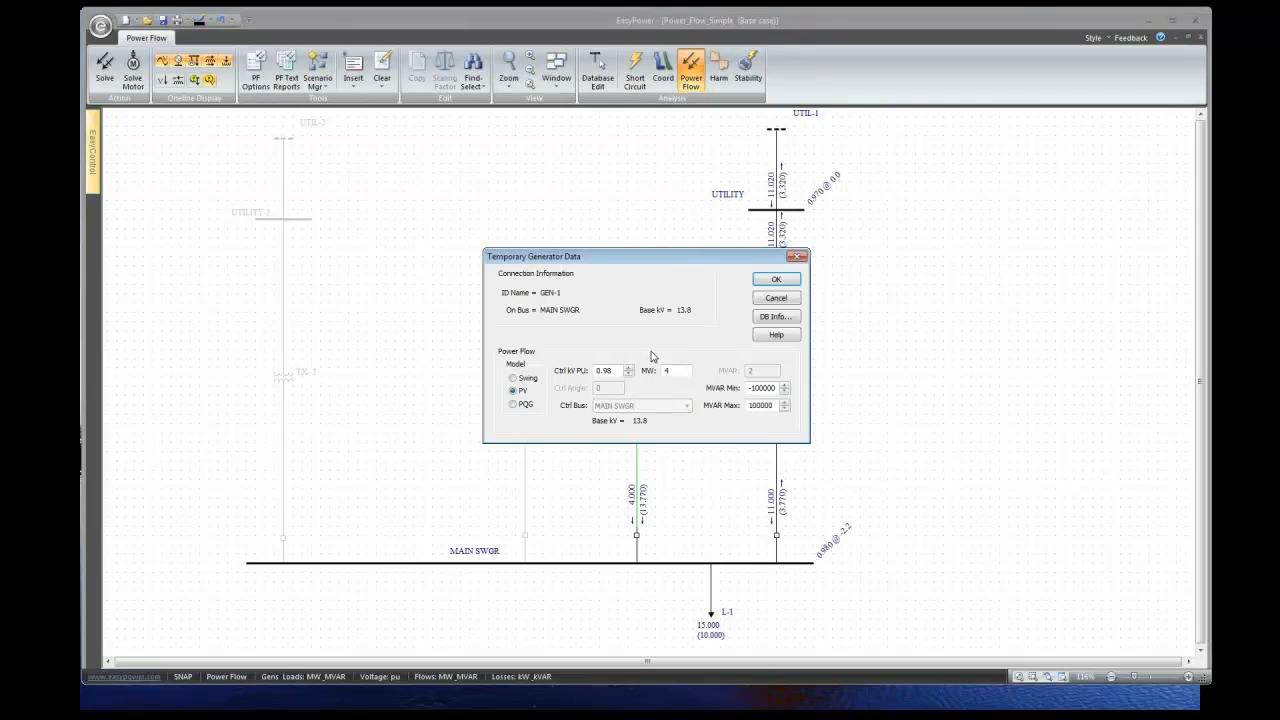
pyautogui.moveTo(671, 260); pyautogui.dragTo(421, 241)
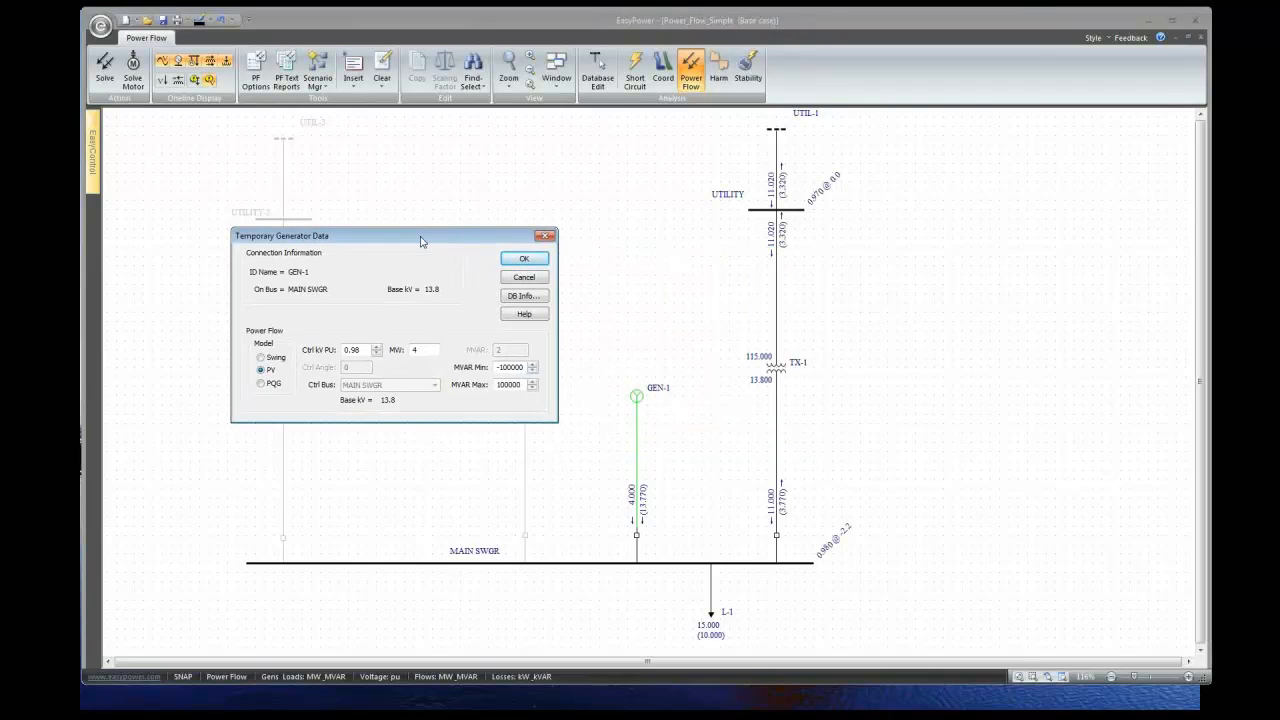
pyautogui.click(376, 354)
pyautogui.click(520, 259)
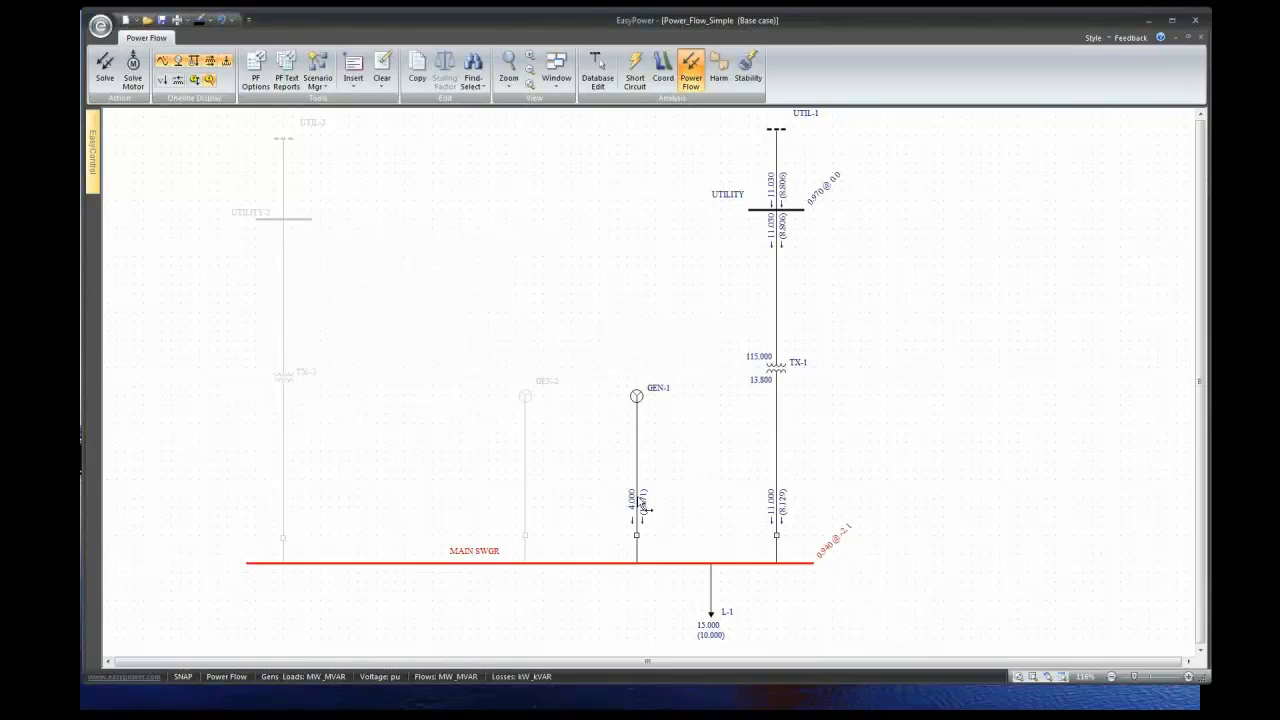
# - Check TX-1's data without changes, then raise UTIL-1's setpoint to 0.990 pu and re-solve
pyautogui.doubleClick(782, 224)
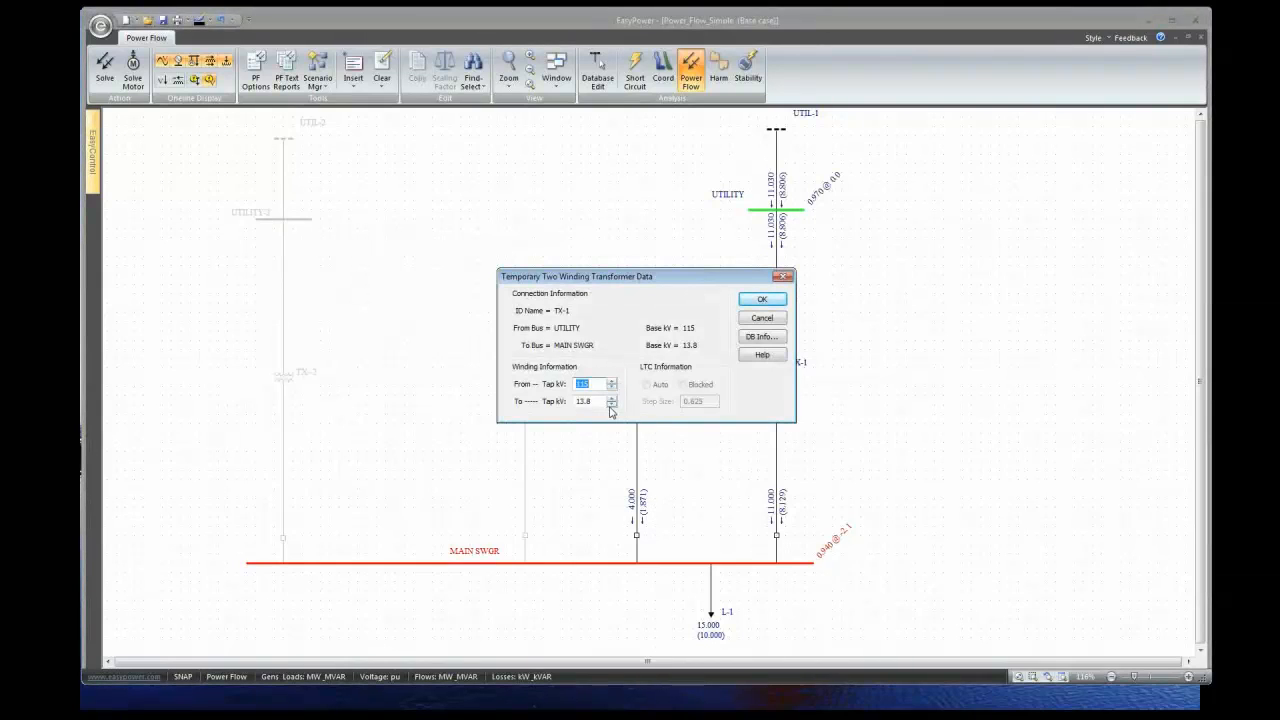
pyautogui.click(749, 321)
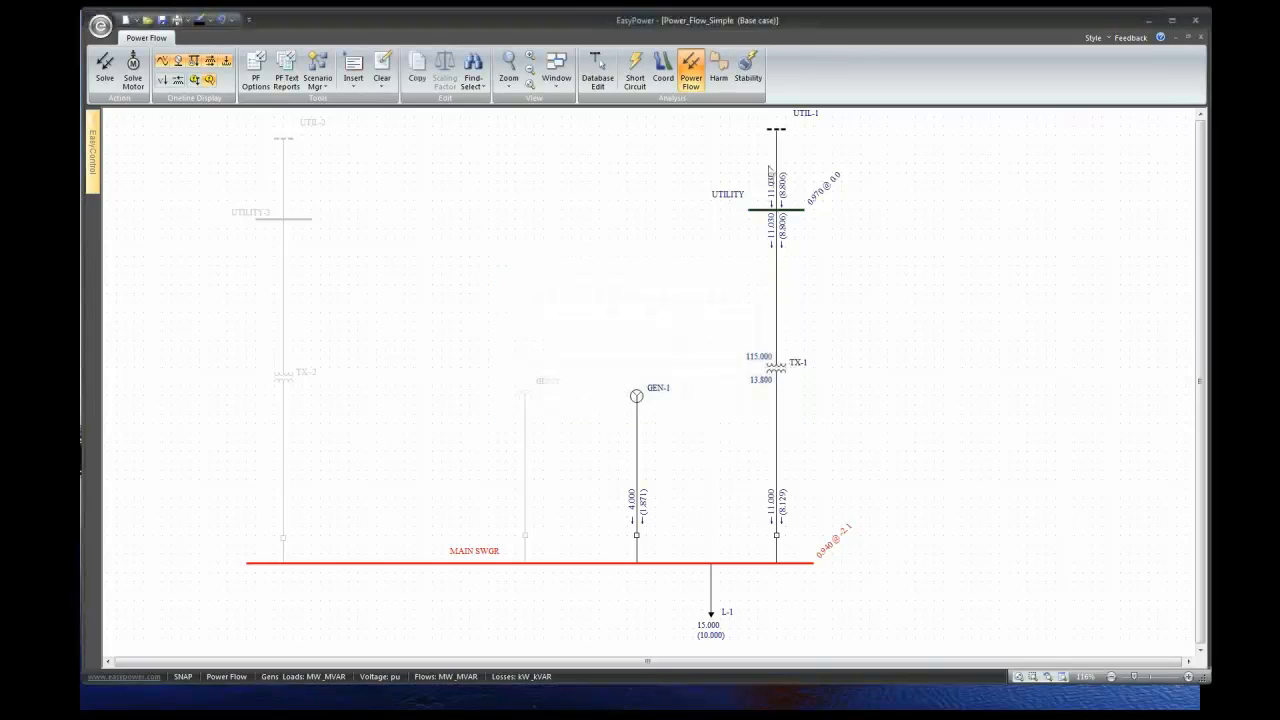
pyautogui.doubleClick(778, 155)
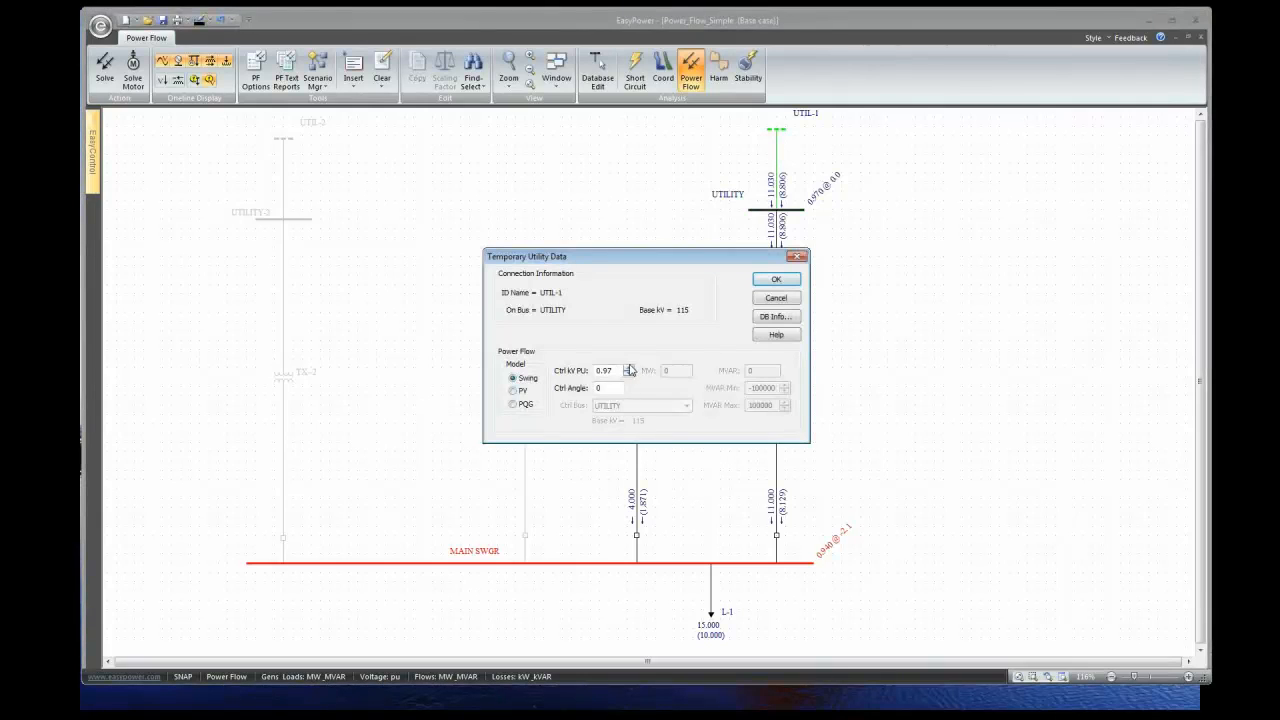
pyautogui.click(628, 369)
pyautogui.click(779, 281)
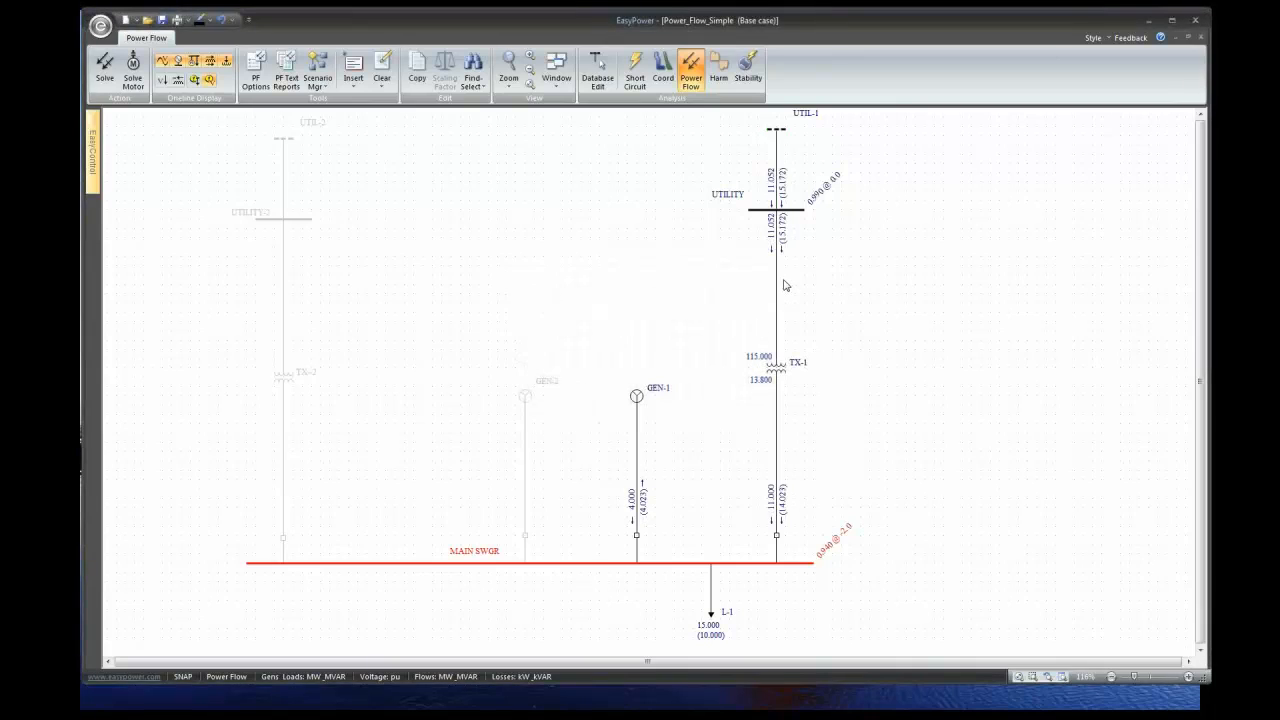
# - Zoom in and scroll up to frame GEN-1, TX-1 and the UTILITY bus flows
pyautogui.scroll(2, 667, 517)
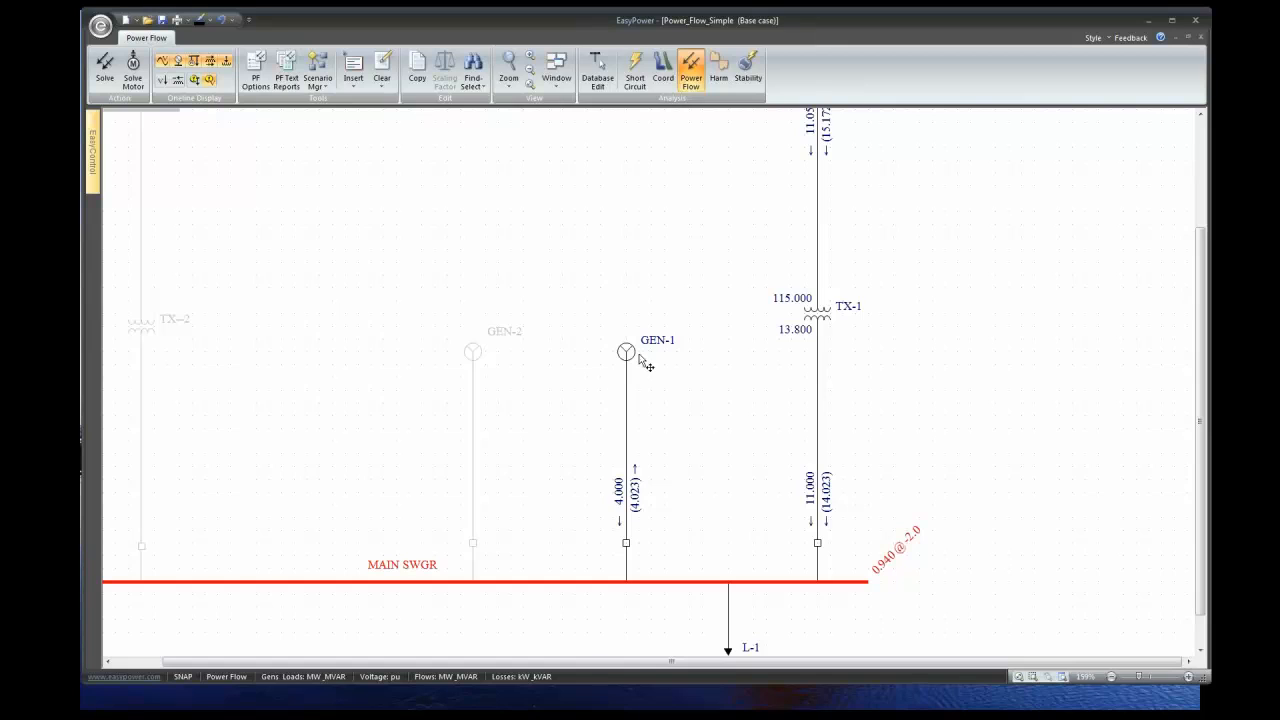
pyautogui.click(1201, 114)
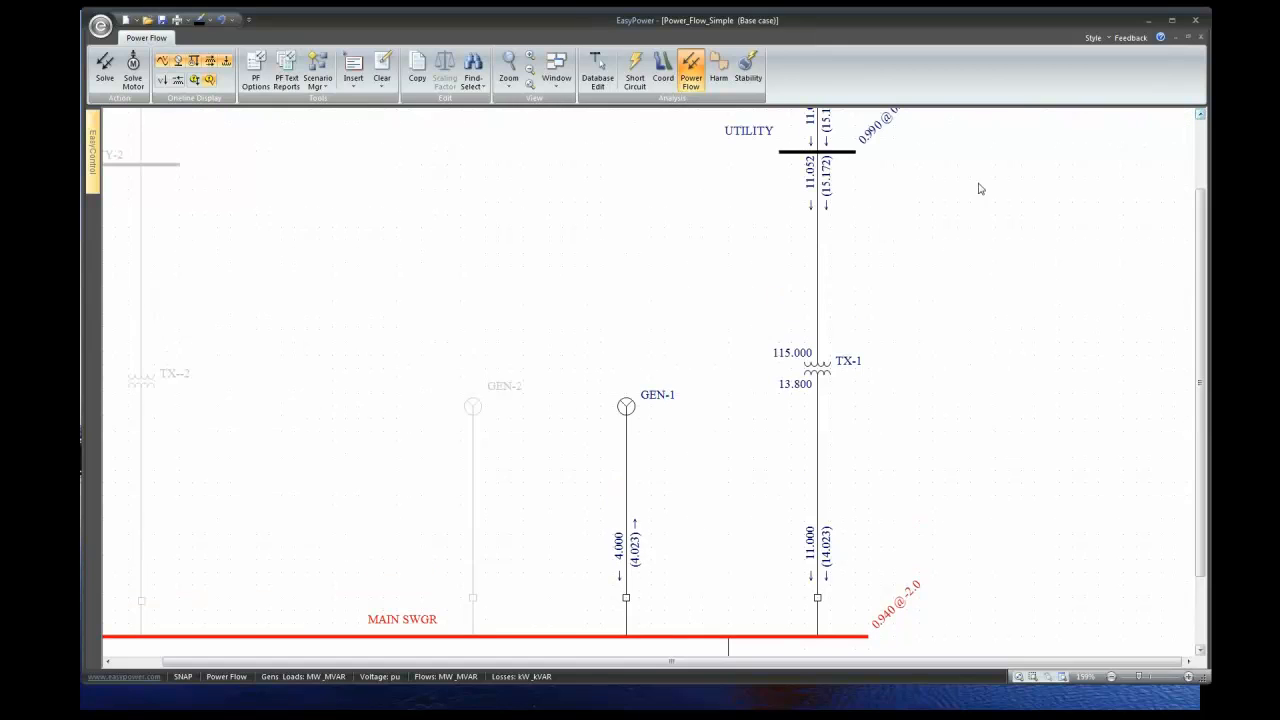
pyautogui.click(1201, 114)
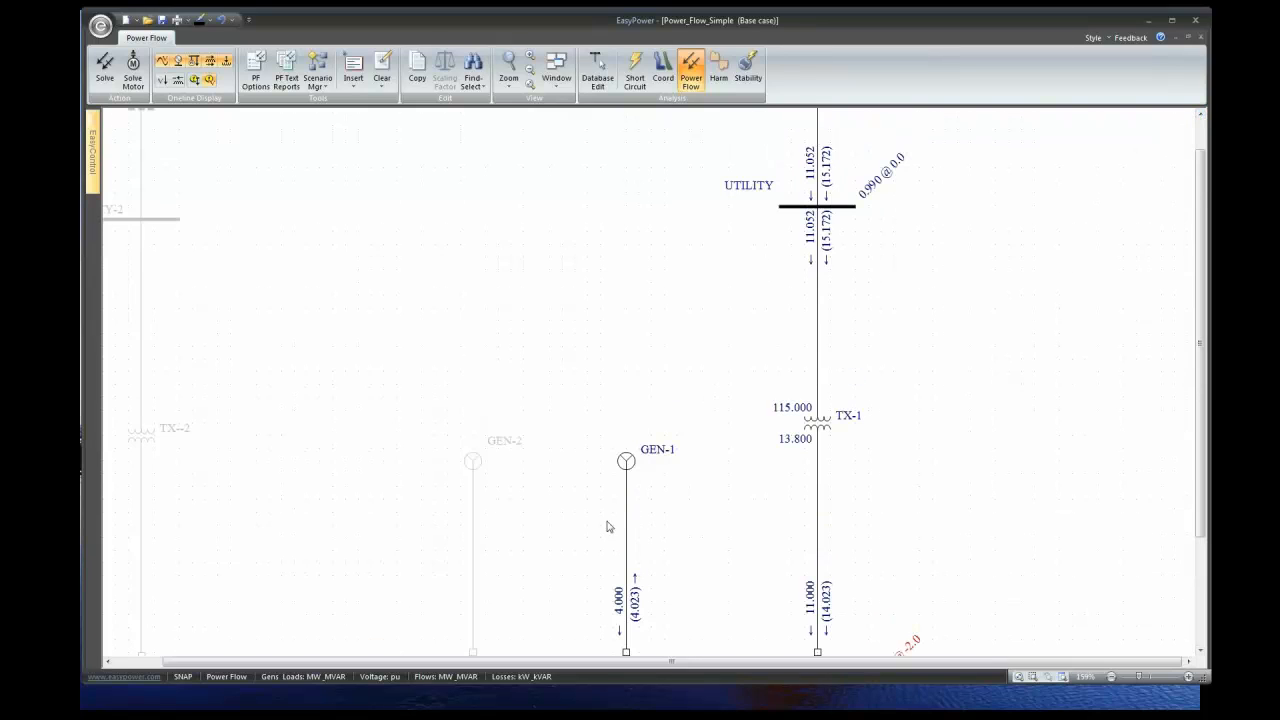
pyautogui.click(1200, 652)
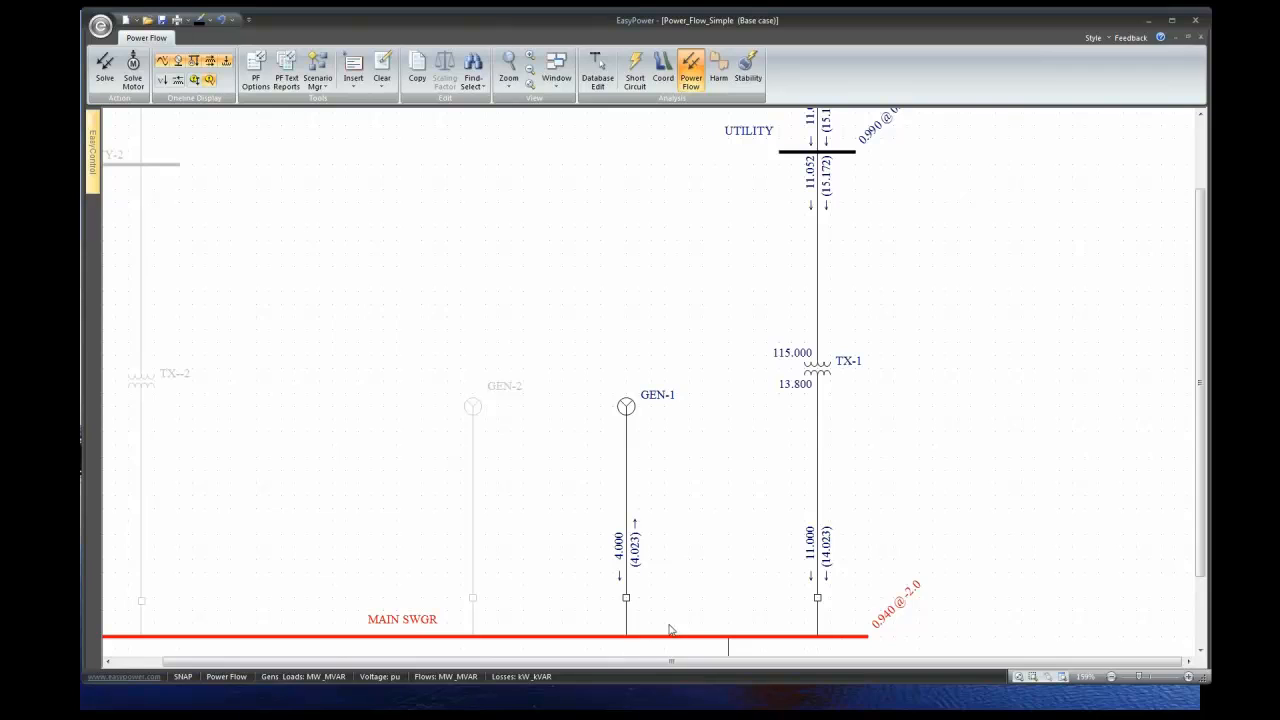
pyautogui.doubleClick(628, 408)
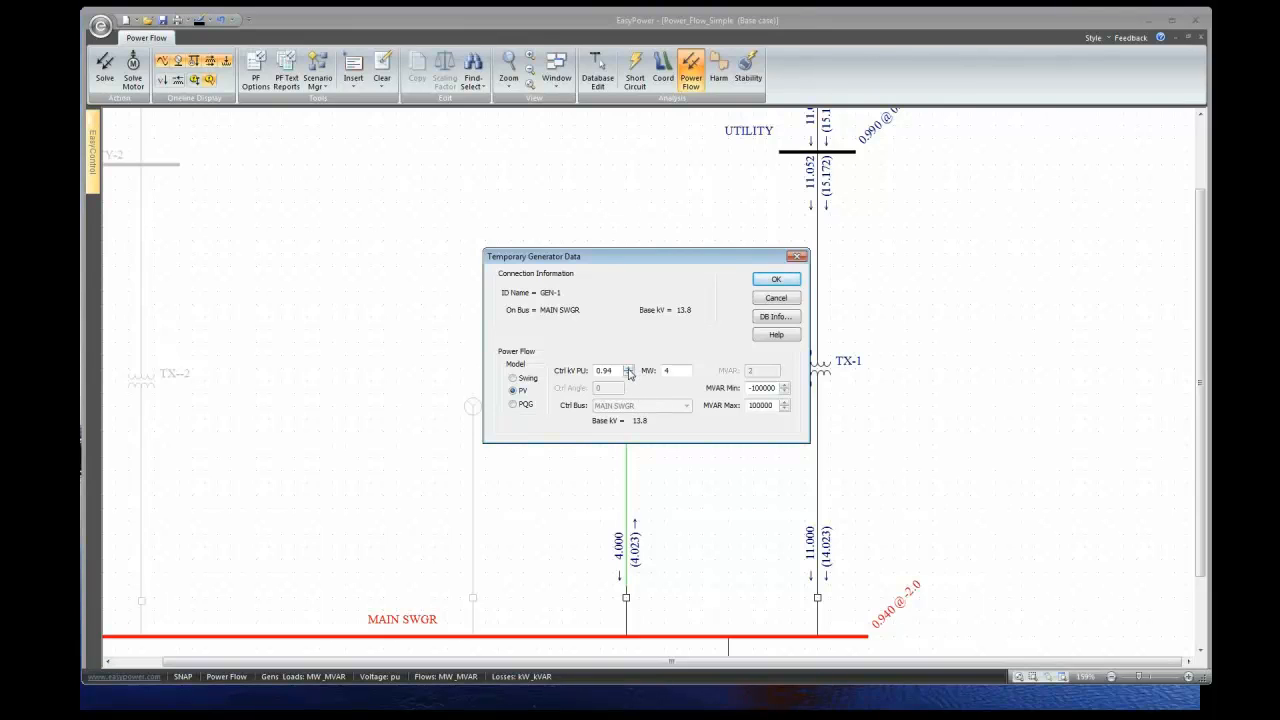
# - Raise GEN-1's control voltage from 0.94 to 0.99 pu and re-solve, clearing the low-voltage flag
pyautogui.click(628, 368)
pyautogui.click(628, 368)
pyautogui.click(628, 368)
pyautogui.click(628, 368)
pyautogui.click(771, 281)
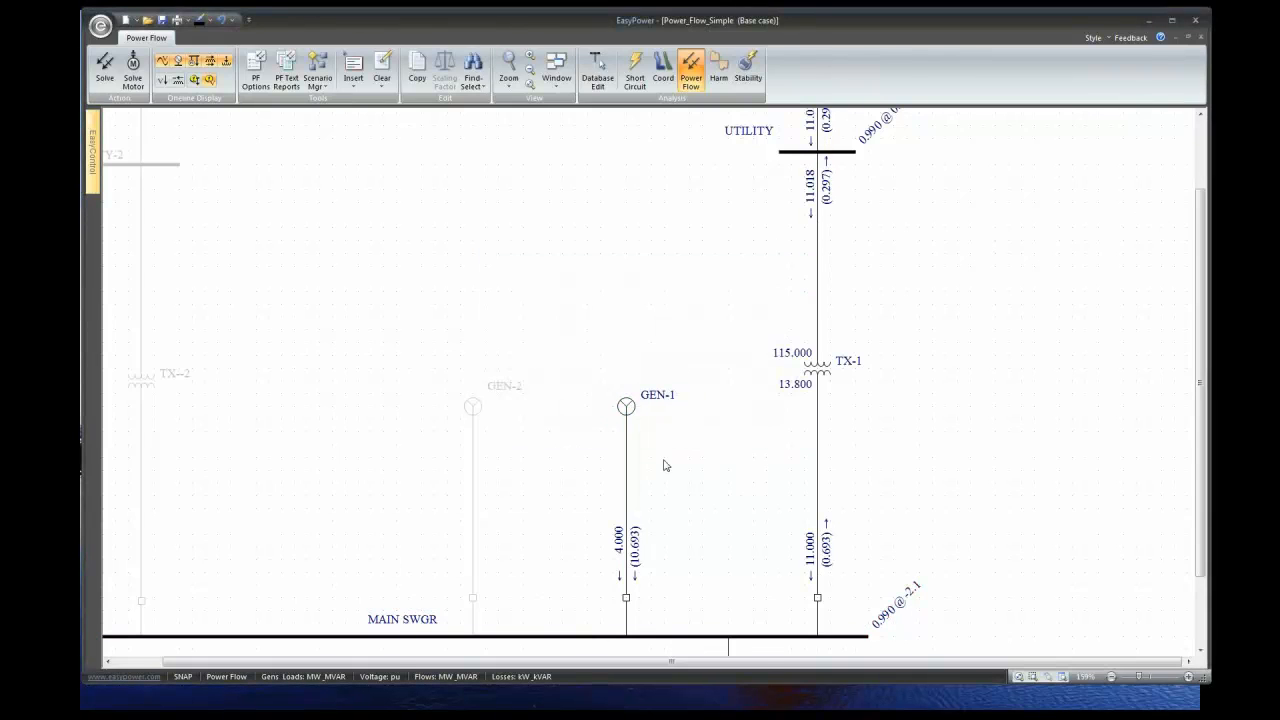
# - Switch GEN-1 to the PQG generator model and re-solve
pyautogui.doubleClick(631, 412)
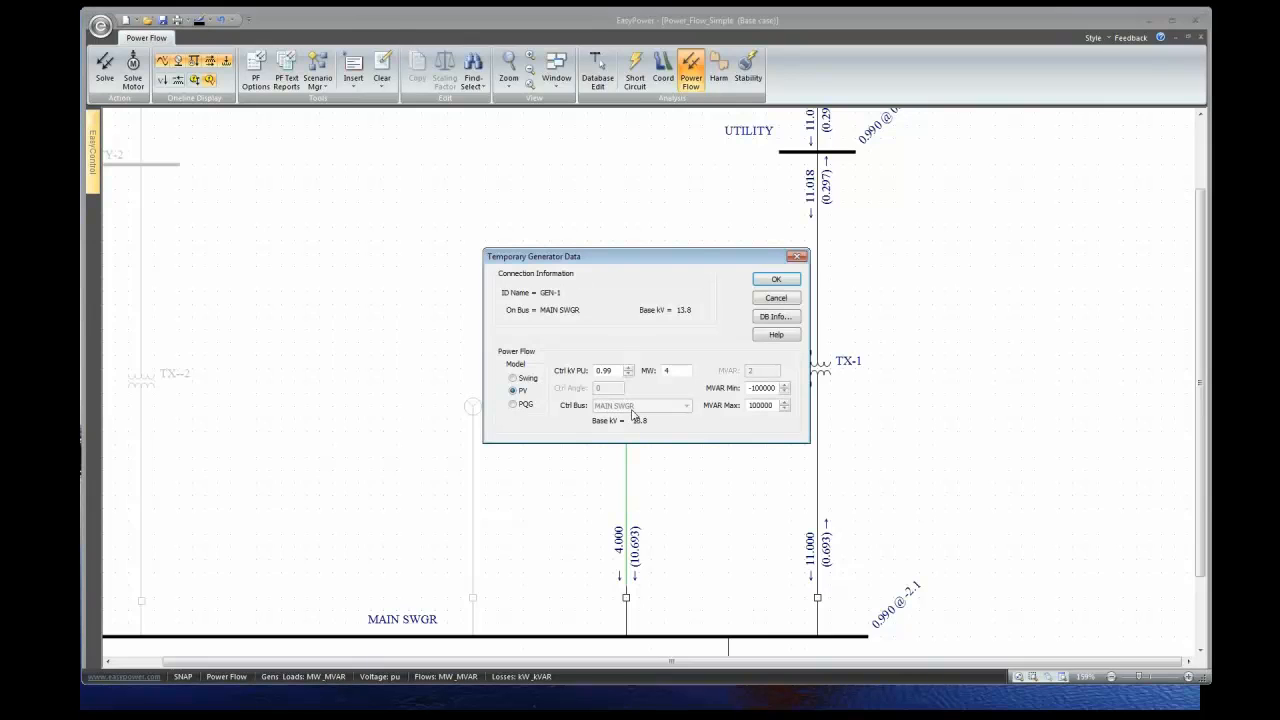
pyautogui.click(533, 404)
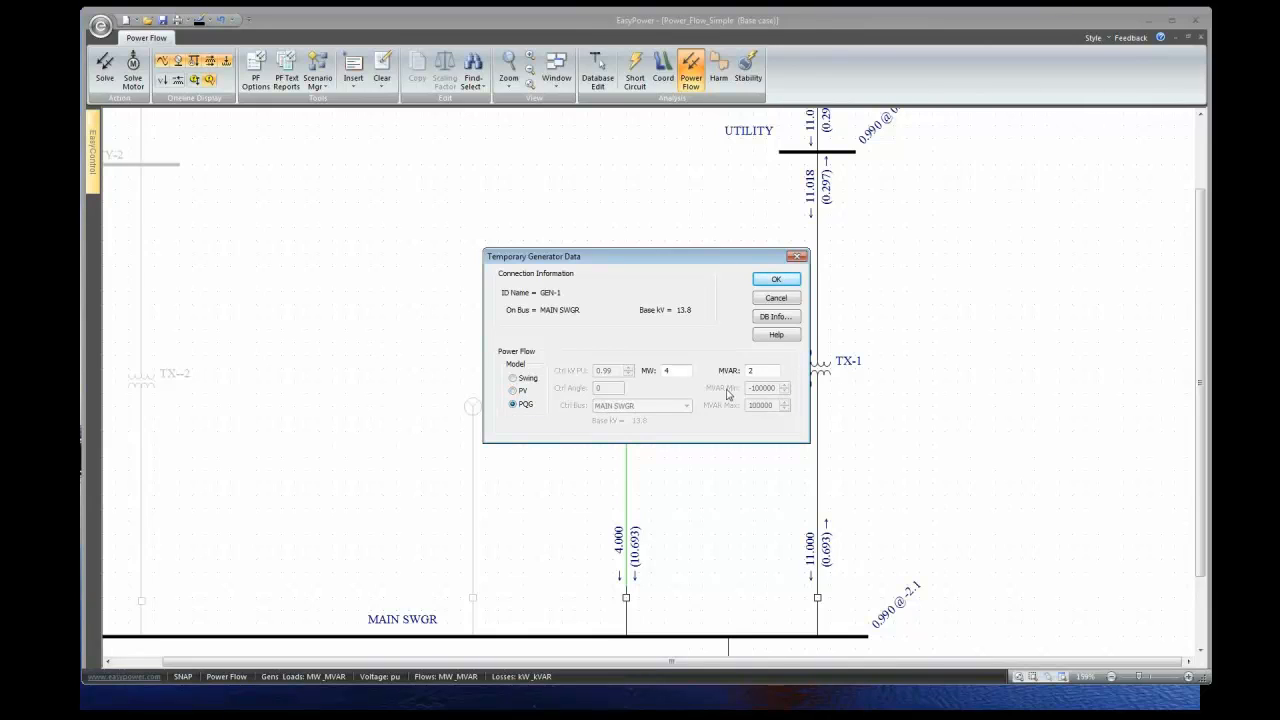
pyautogui.click(771, 281)
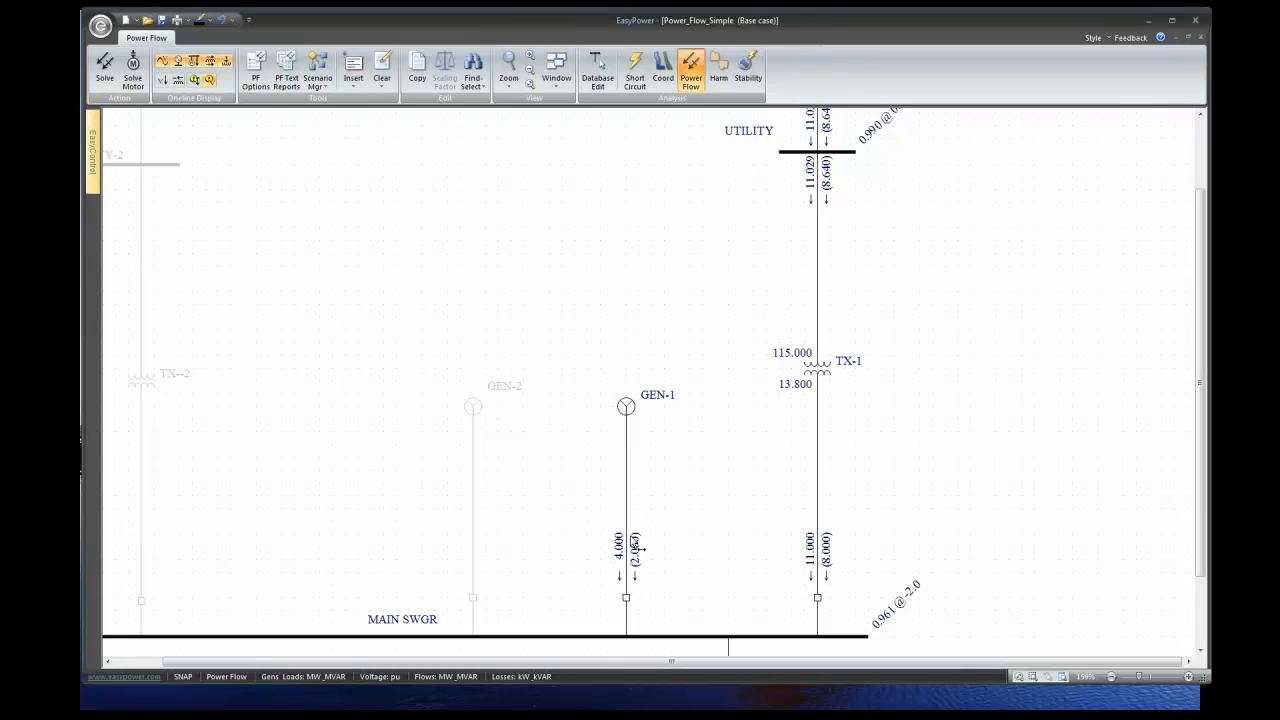
# - Set GEN-1's output to 0.5 MVAR and re-solve, dropping MAIN SWGR to 0.956 @ -2.0
pyautogui.doubleClick(626, 407)
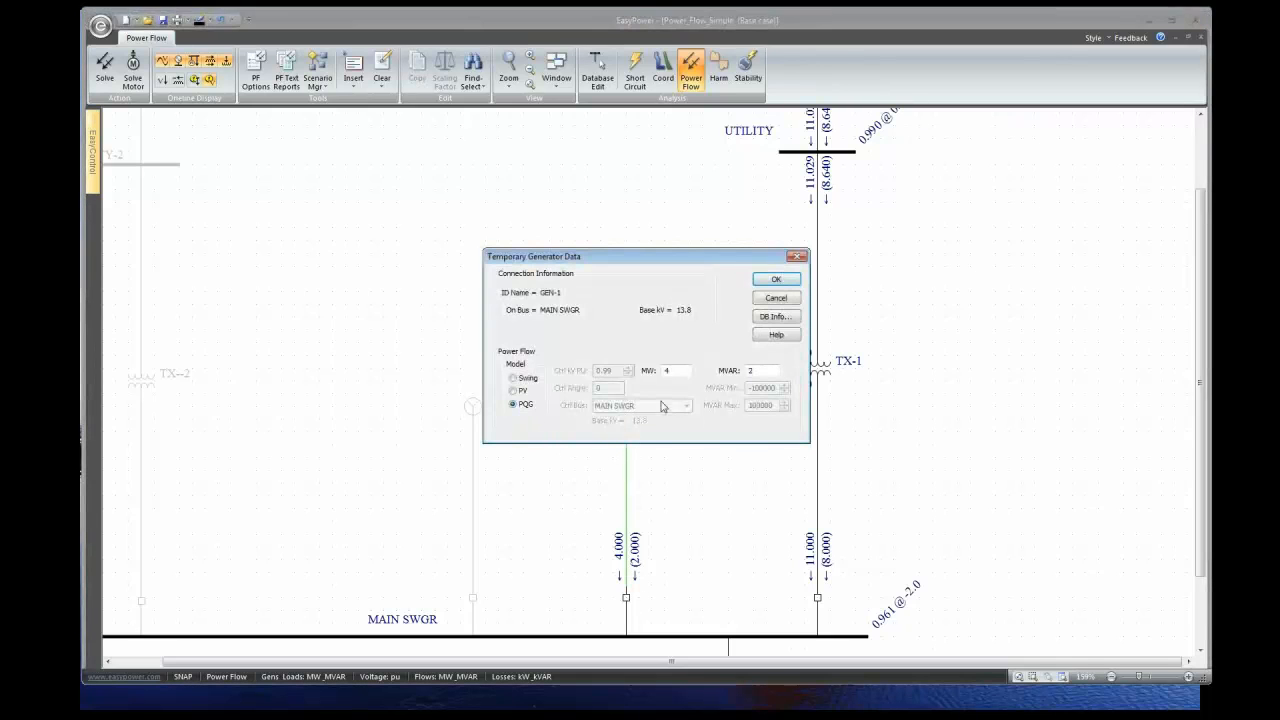
pyautogui.doubleClick(750, 371)
pyautogui.click(776, 279)
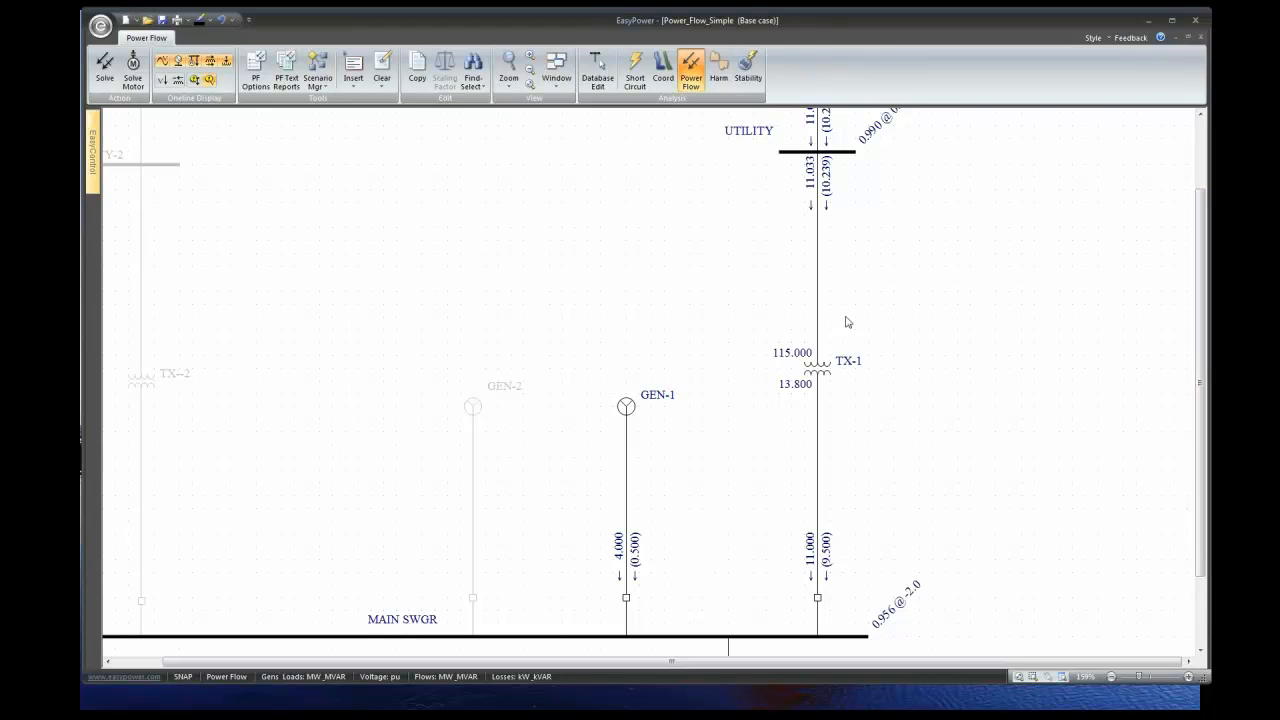
# - Zoom back out and return to Database Edit mode, answering the save-temporary-changes prompt
pyautogui.scroll(2, 730, 232)
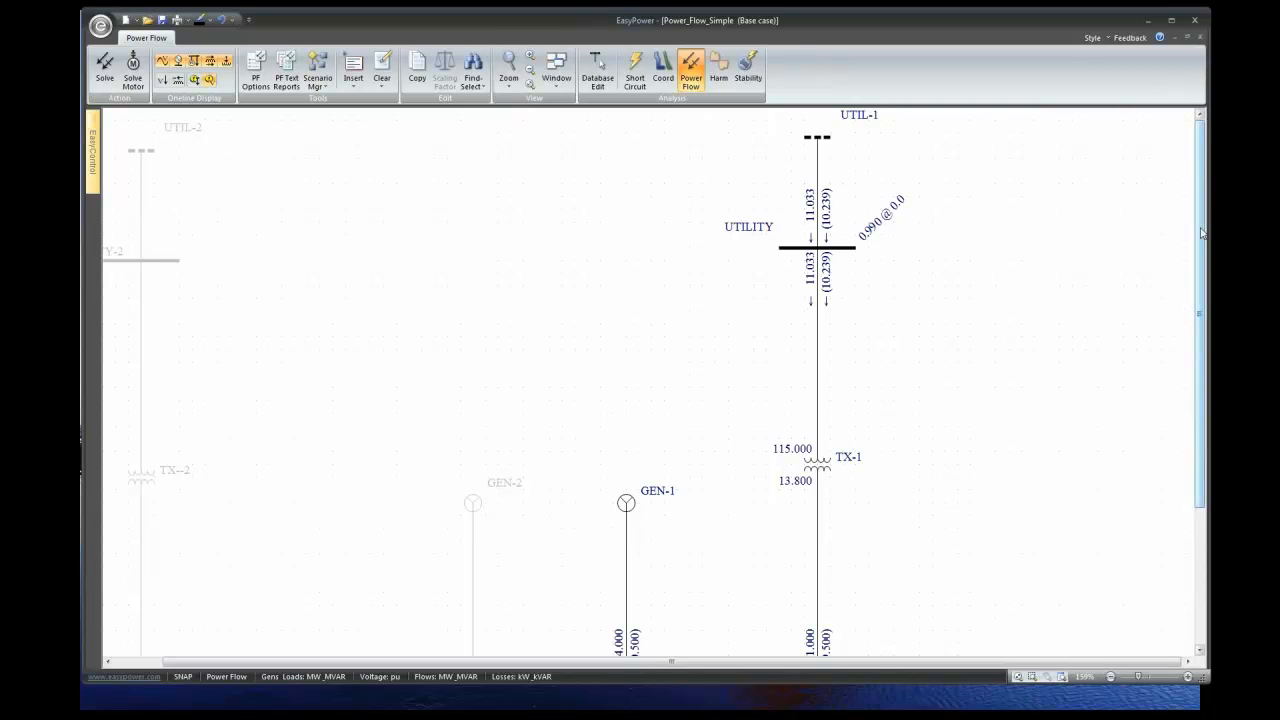
pyautogui.moveTo(1203, 236); pyautogui.dragTo(1201, 266)
pyautogui.scroll(-3, 1190, 252)
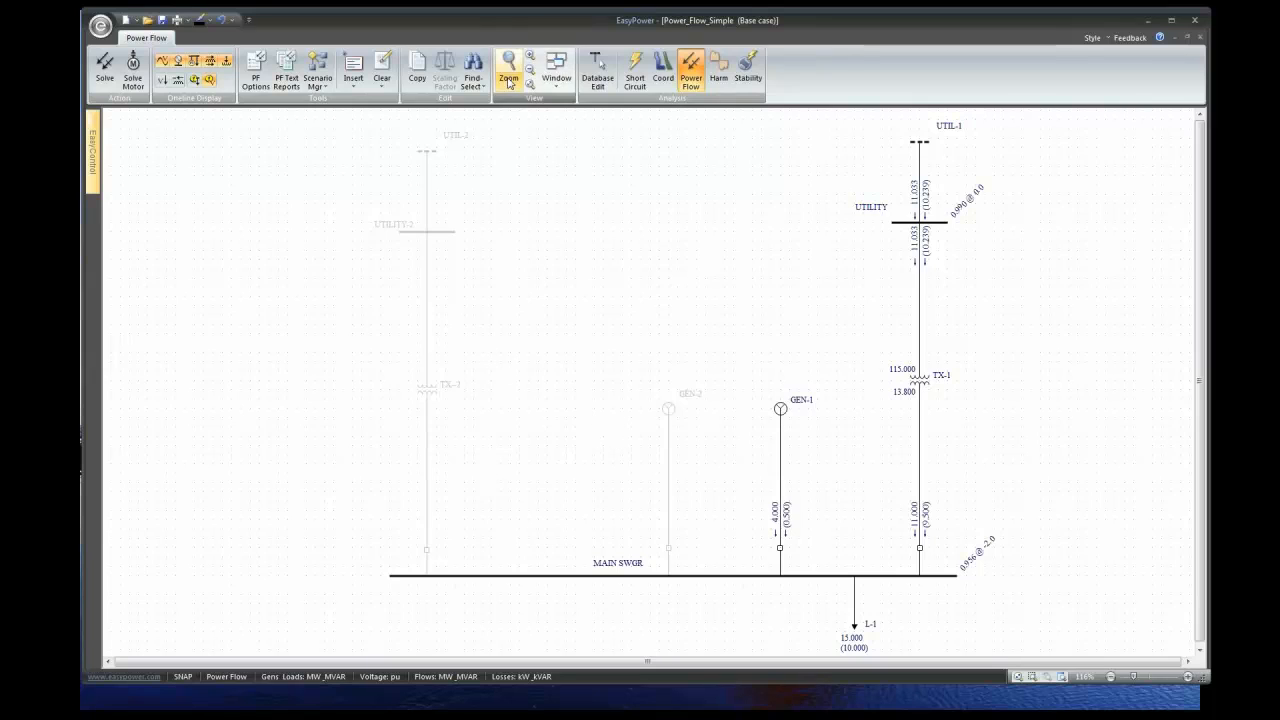
pyautogui.click(600, 80)
pyautogui.click(624, 386)
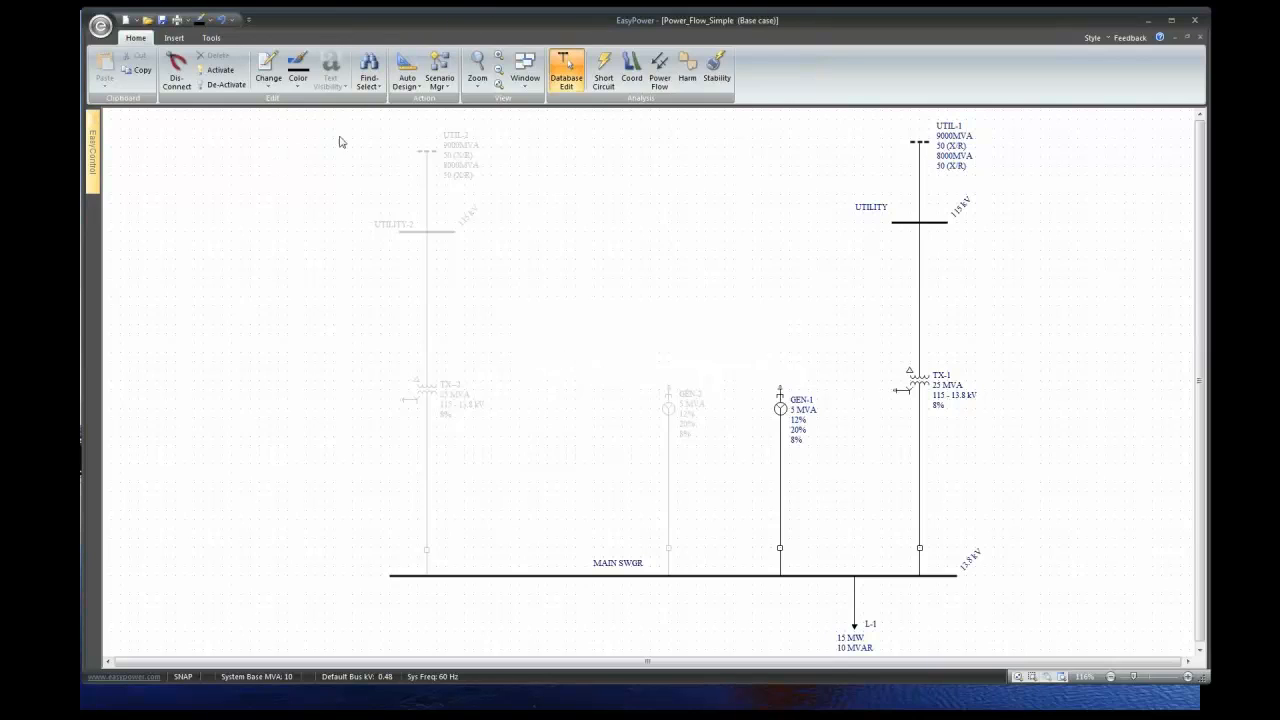
# - Reactivate the UTIL-2, UTILITY-2 and TX-2 branch and switch to Power Flow analysis
pyautogui.moveTo(340, 137); pyautogui.dragTo(537, 578)
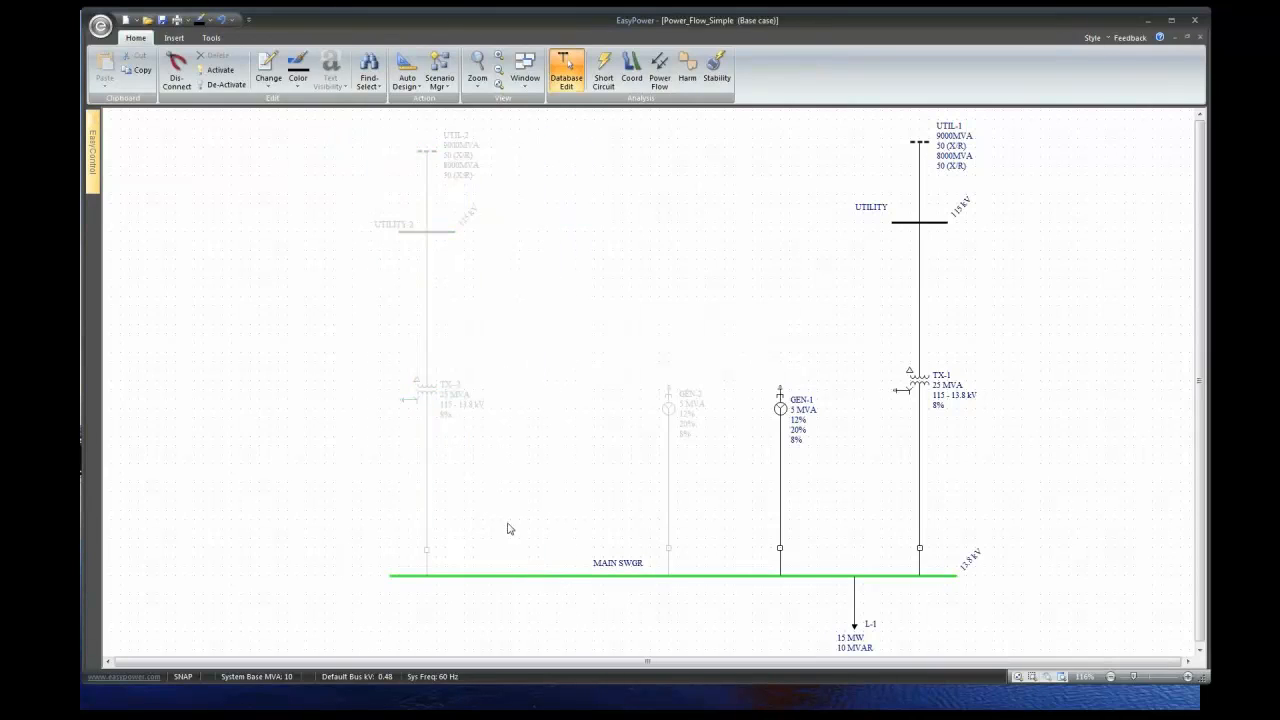
pyautogui.click(357, 163)
pyautogui.moveTo(379, 132); pyautogui.dragTo(442, 566)
pyautogui.click(200, 72)
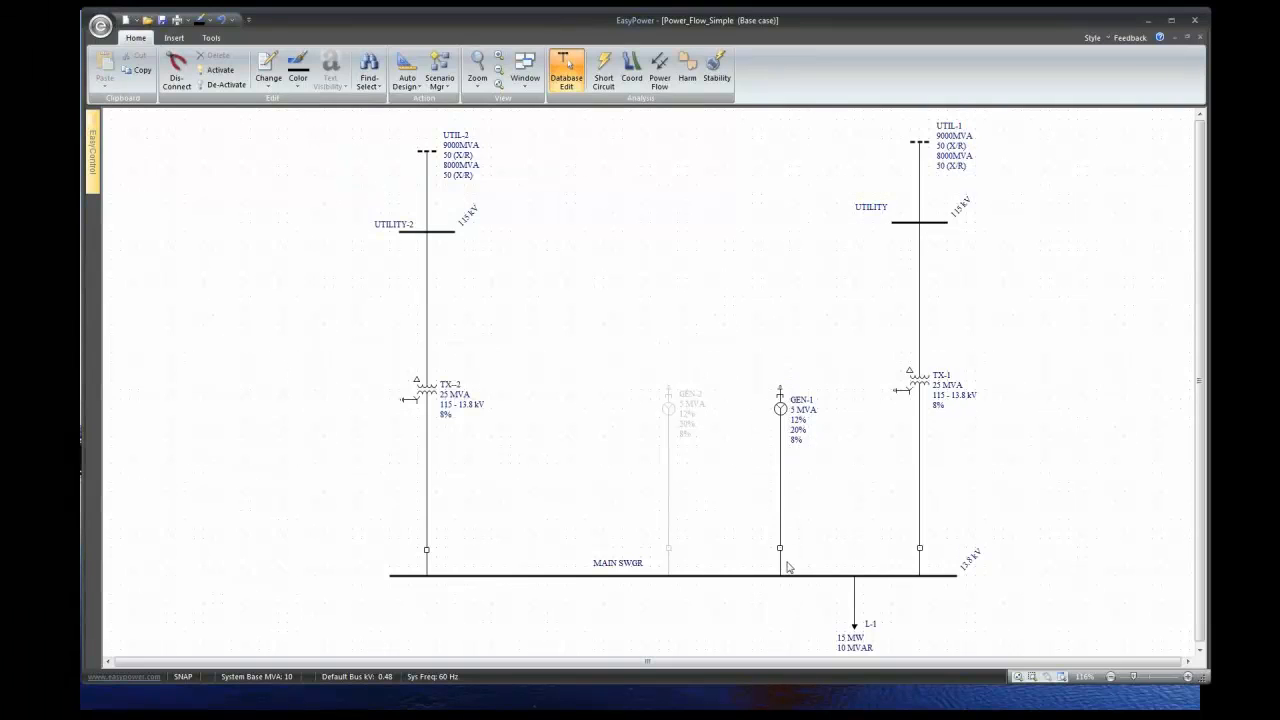
pyautogui.click(660, 70)
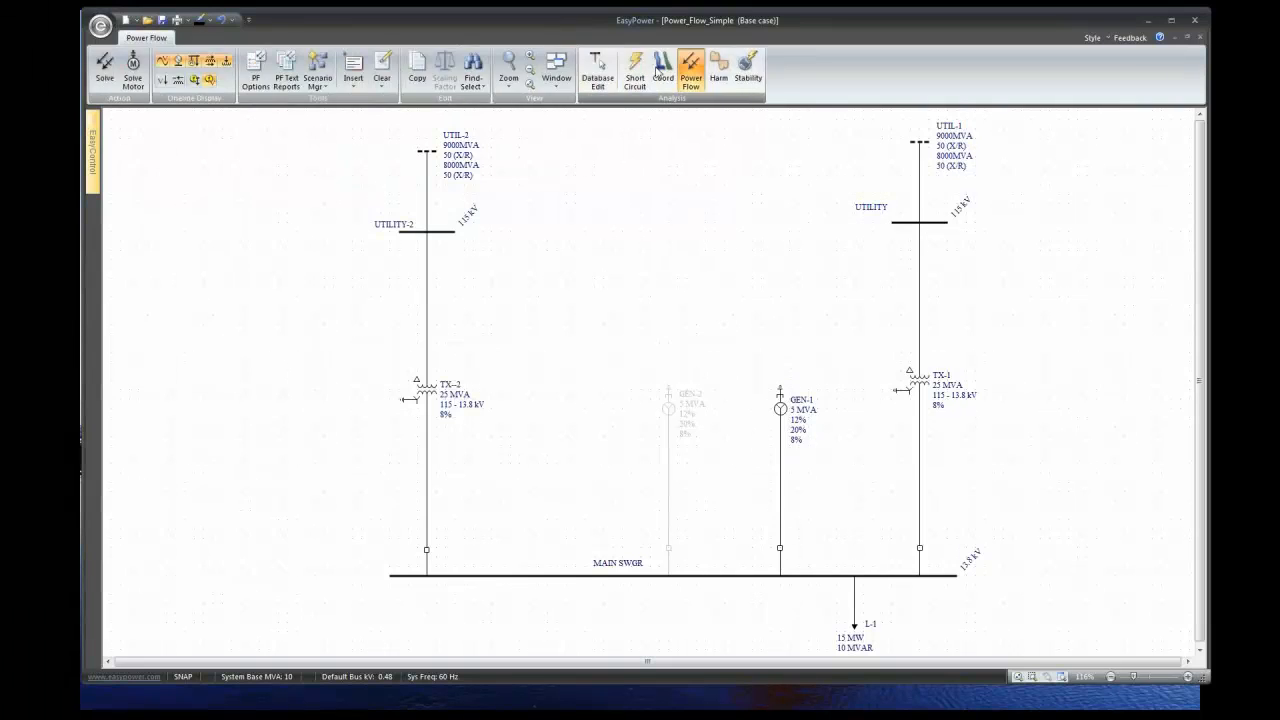
# - Solve the power flow, giving 5.504 MW from each utility and MAIN SWGR at 1.000 @ -1.0
pyautogui.click(103, 74)
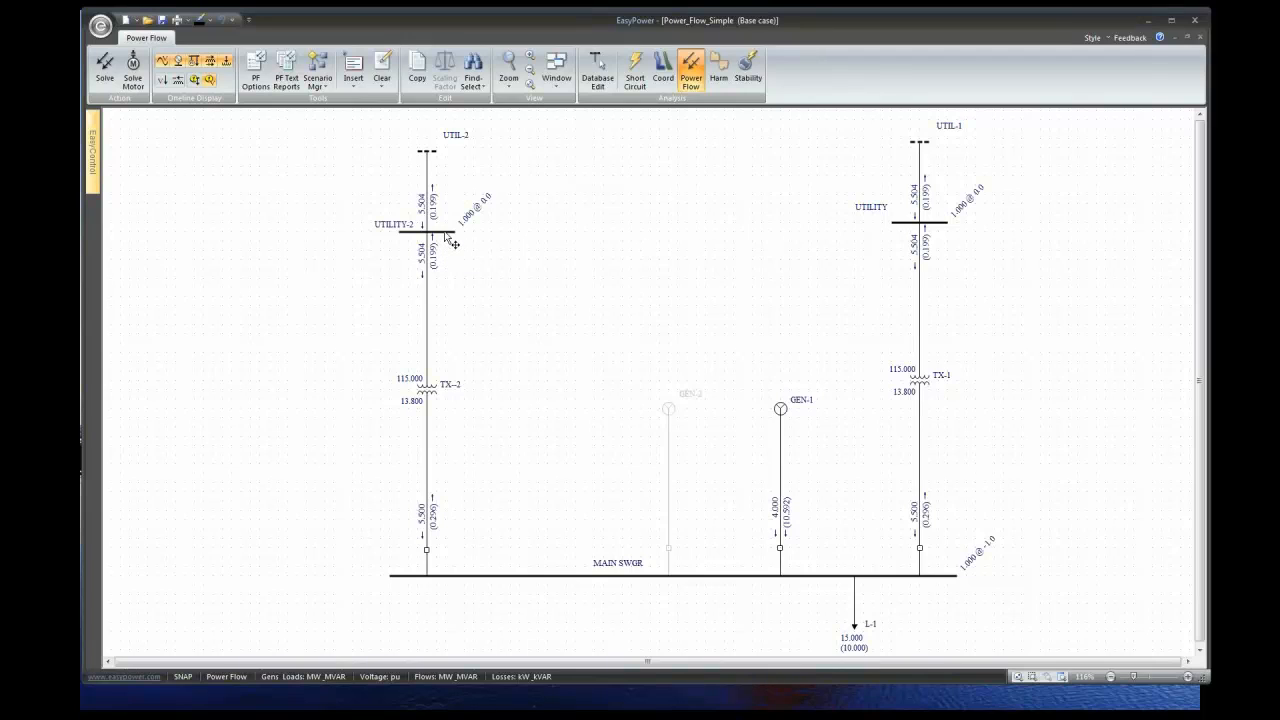
# - Raise UTIL-2's control voltage to 1.01 pu and re-solve the power flow
pyautogui.doubleClick(428, 178)
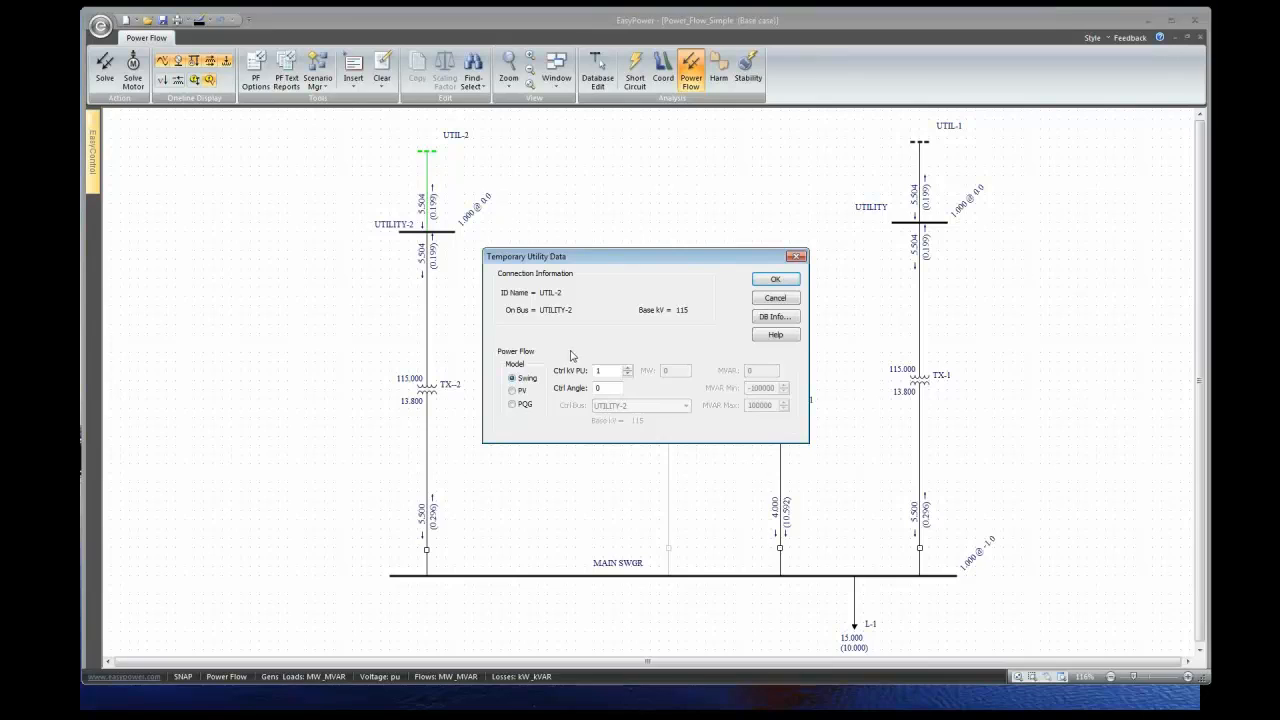
pyautogui.click(627, 368)
pyautogui.click(775, 279)
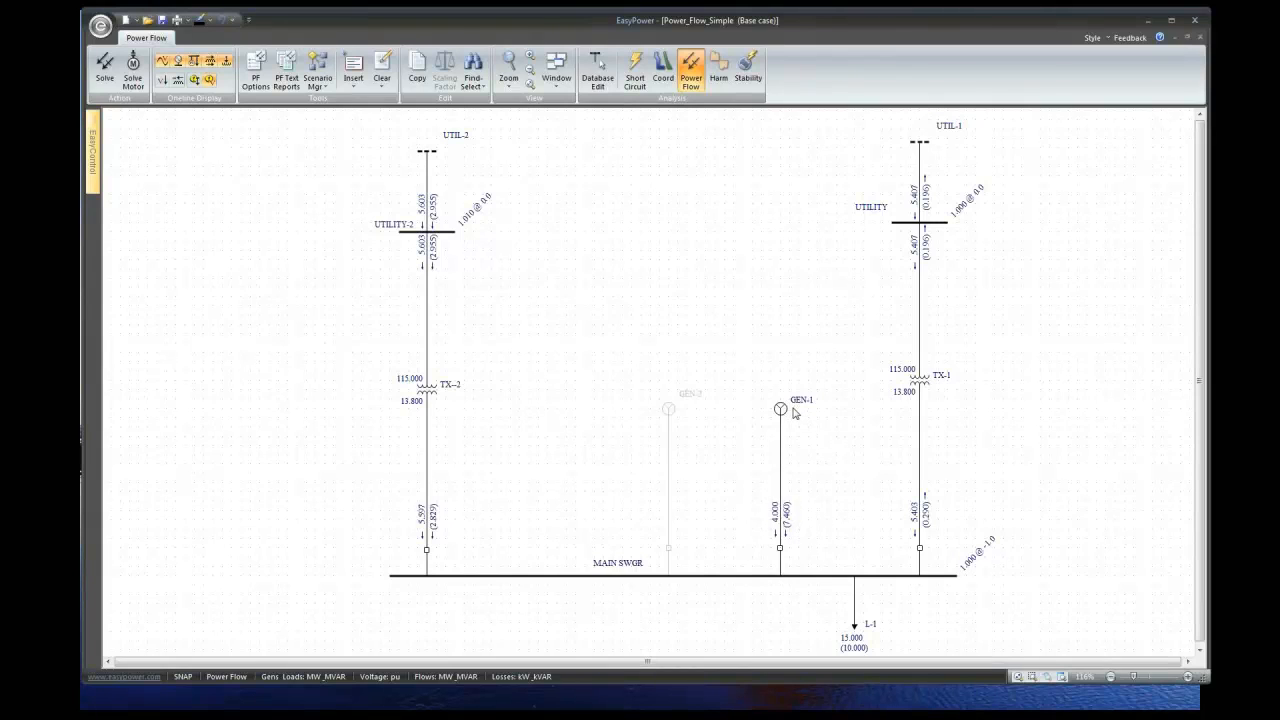
# - Raise UTIL-2's control voltage to 1.02 pu, re-solve, and show transformer tap percentages
pyautogui.doubleClick(431, 189)
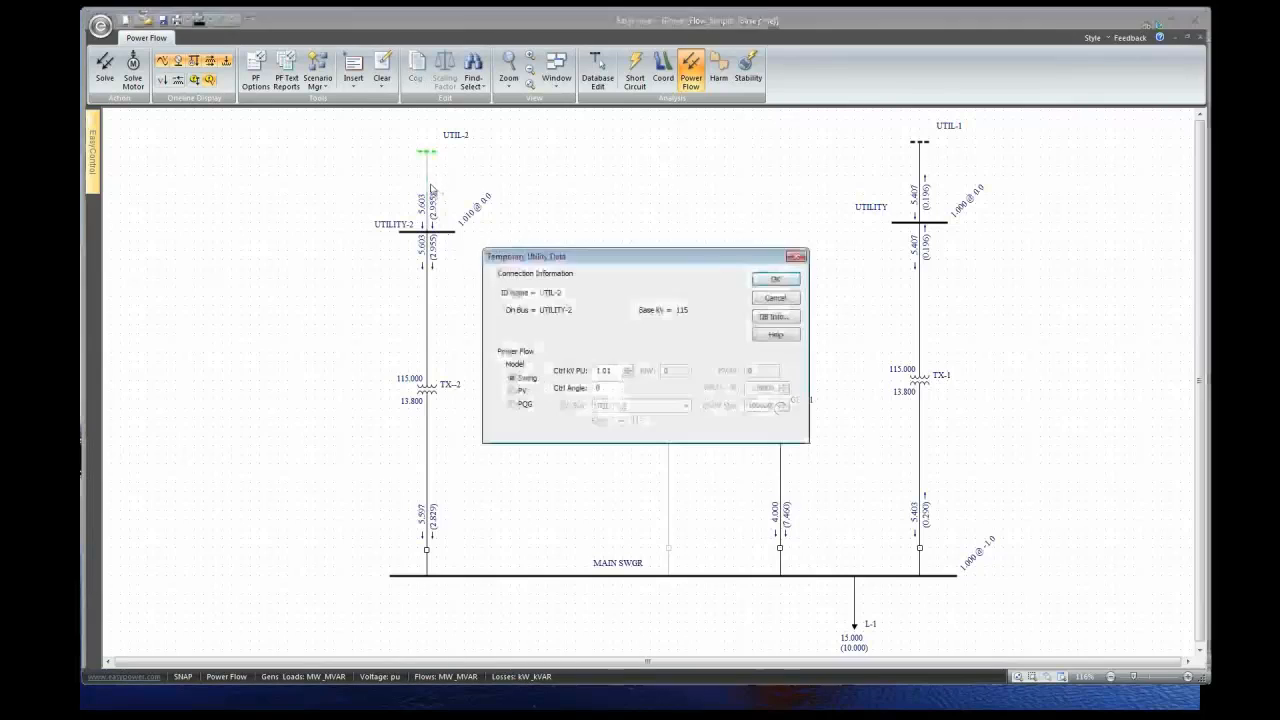
pyautogui.click(627, 367)
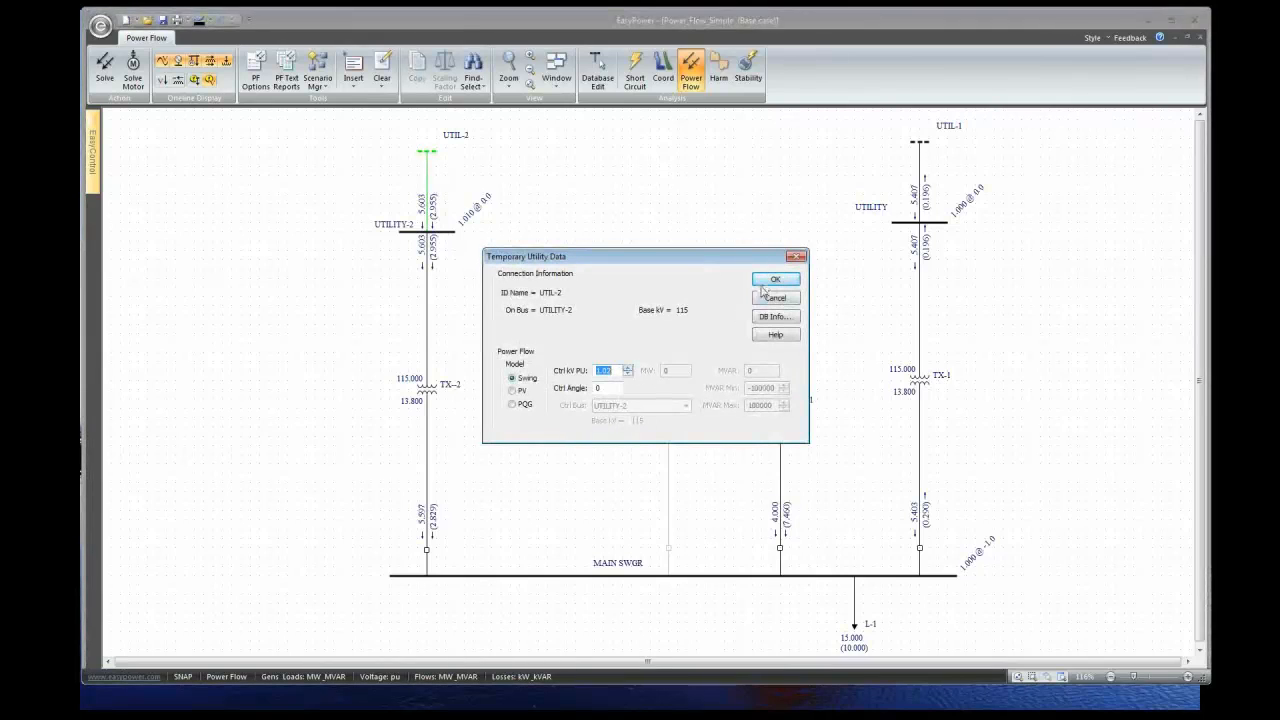
pyautogui.click(765, 282)
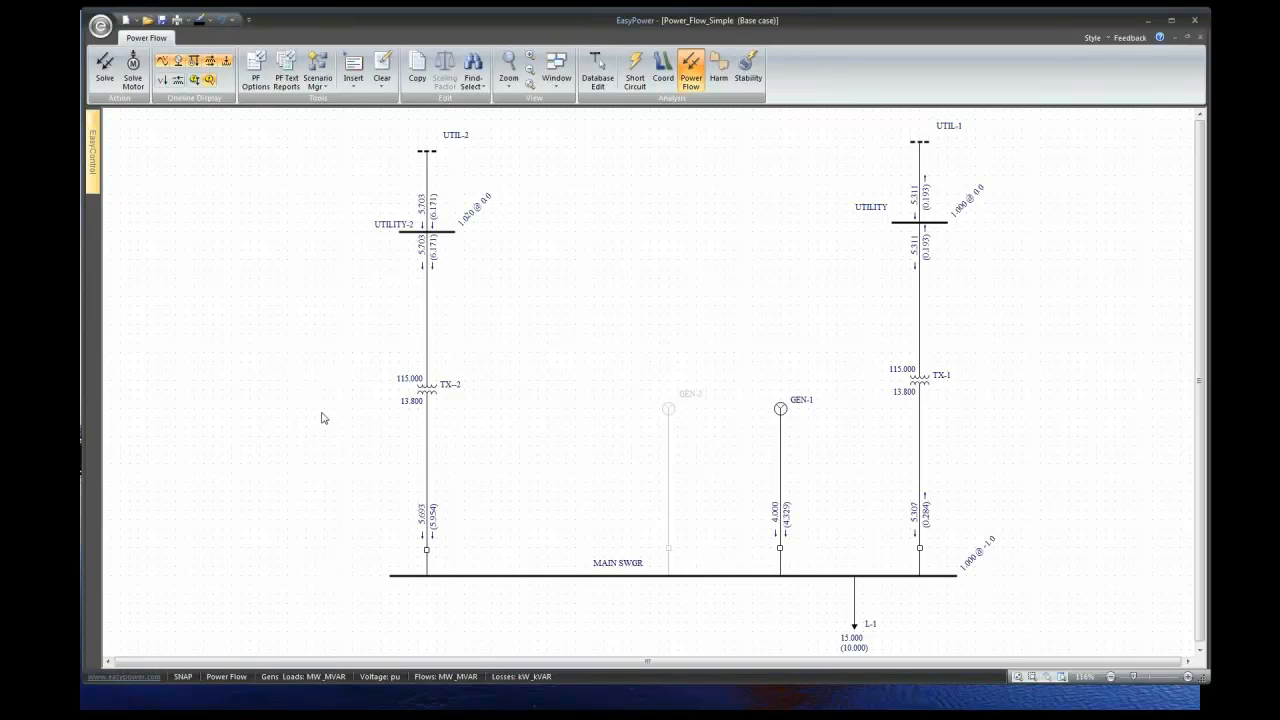
pyautogui.click(163, 80)
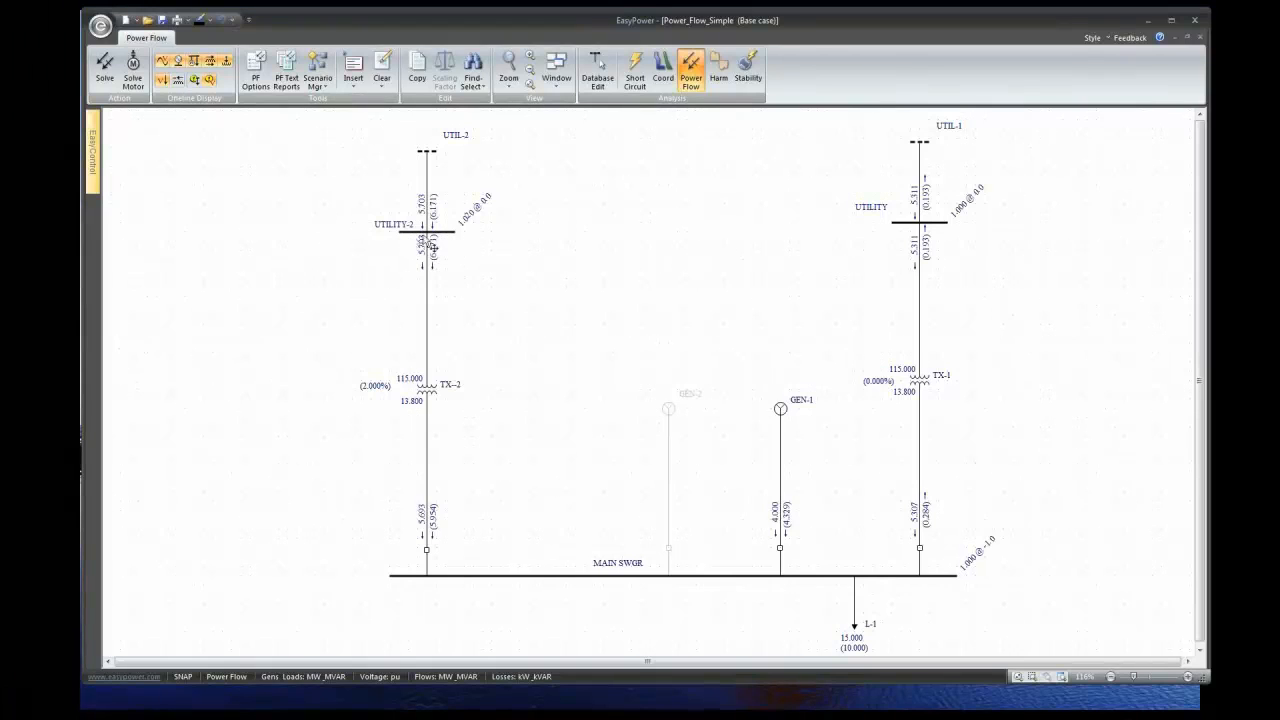
# - Reset UTIL-2's control voltage to 1.00 pu, then give UTIL-1 a control angle of 1
pyautogui.doubleClick(428, 154)
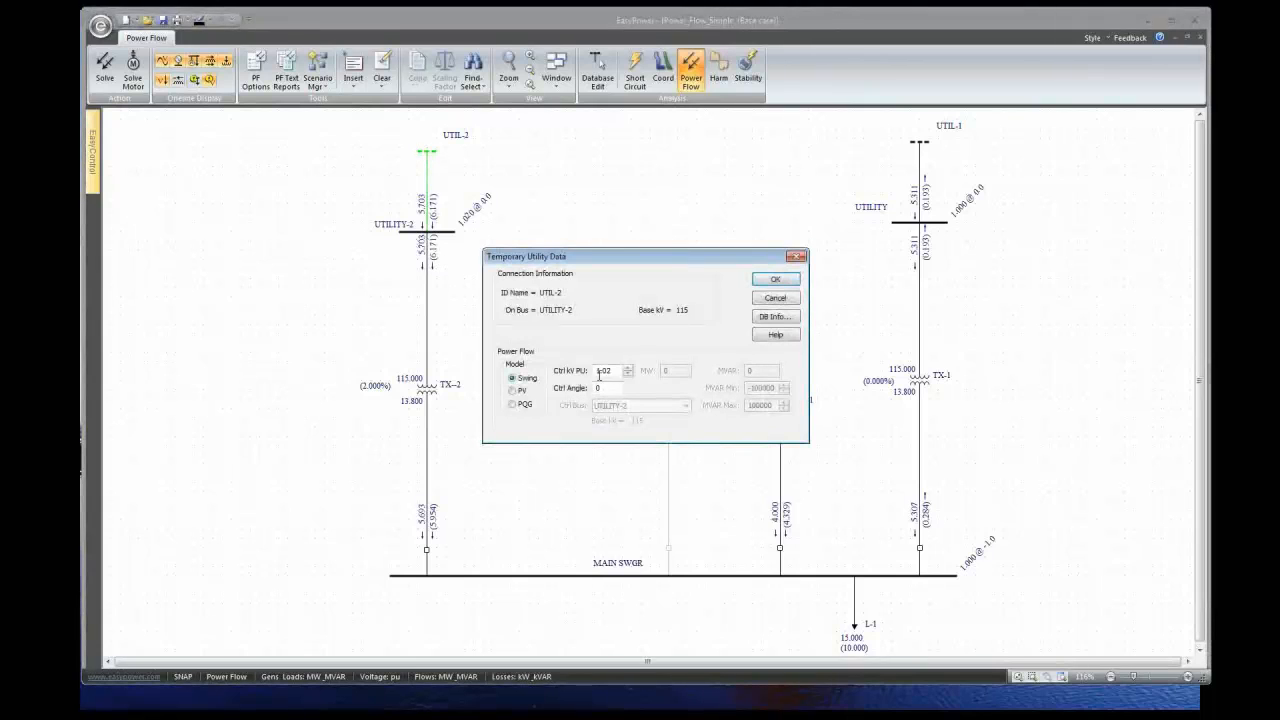
pyautogui.click(788, 281)
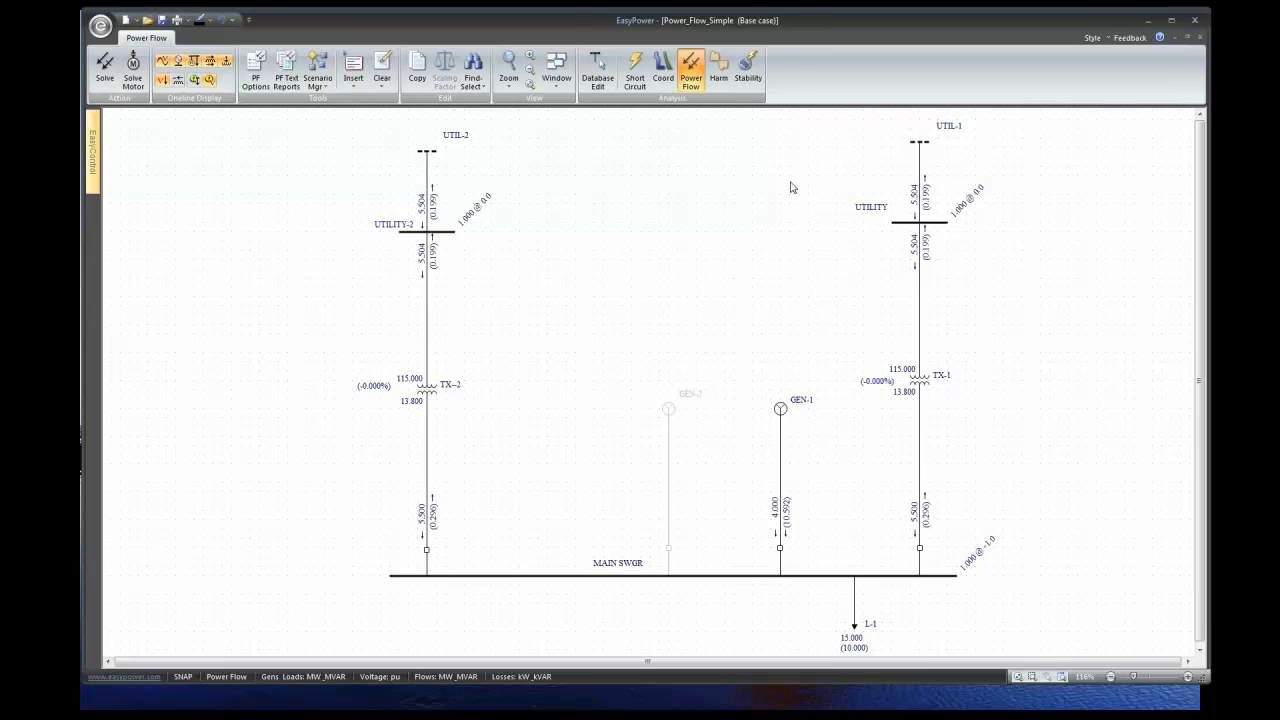
pyautogui.doubleClick(922, 187)
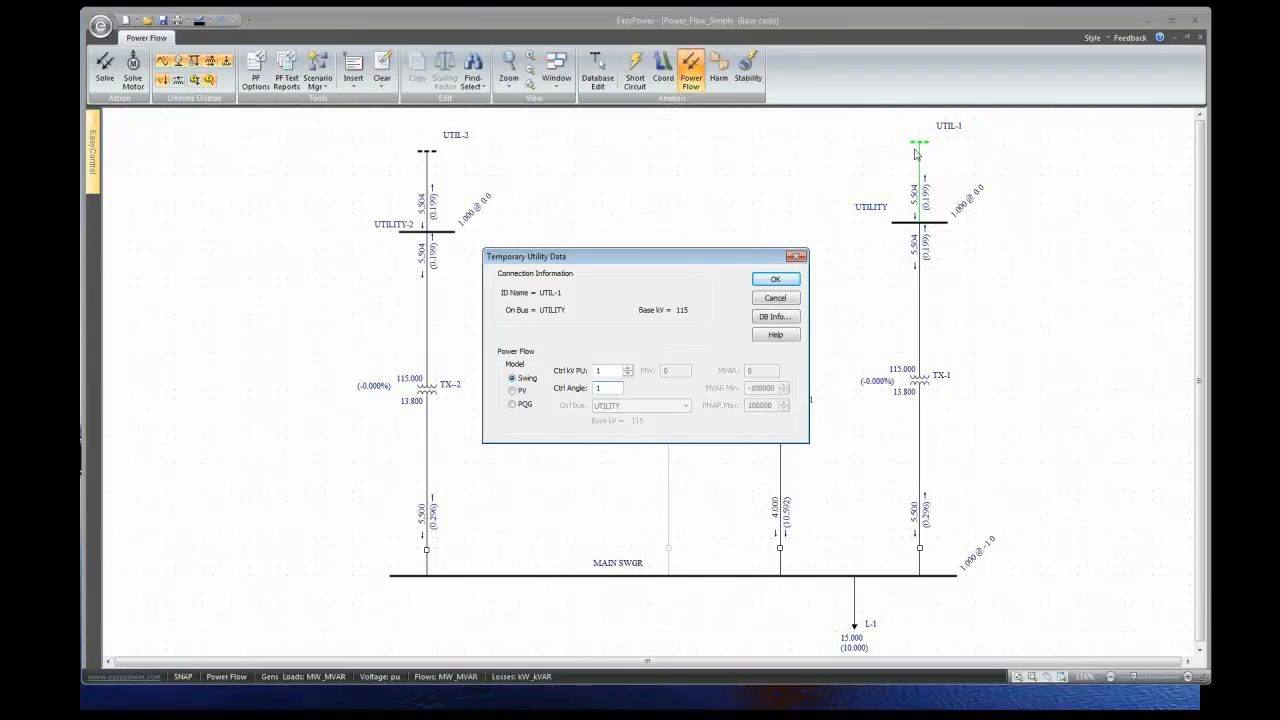
# - Apply UTIL-1's 1° control angle and re-solve, then change its angle to 2
pyautogui.click(775, 282)
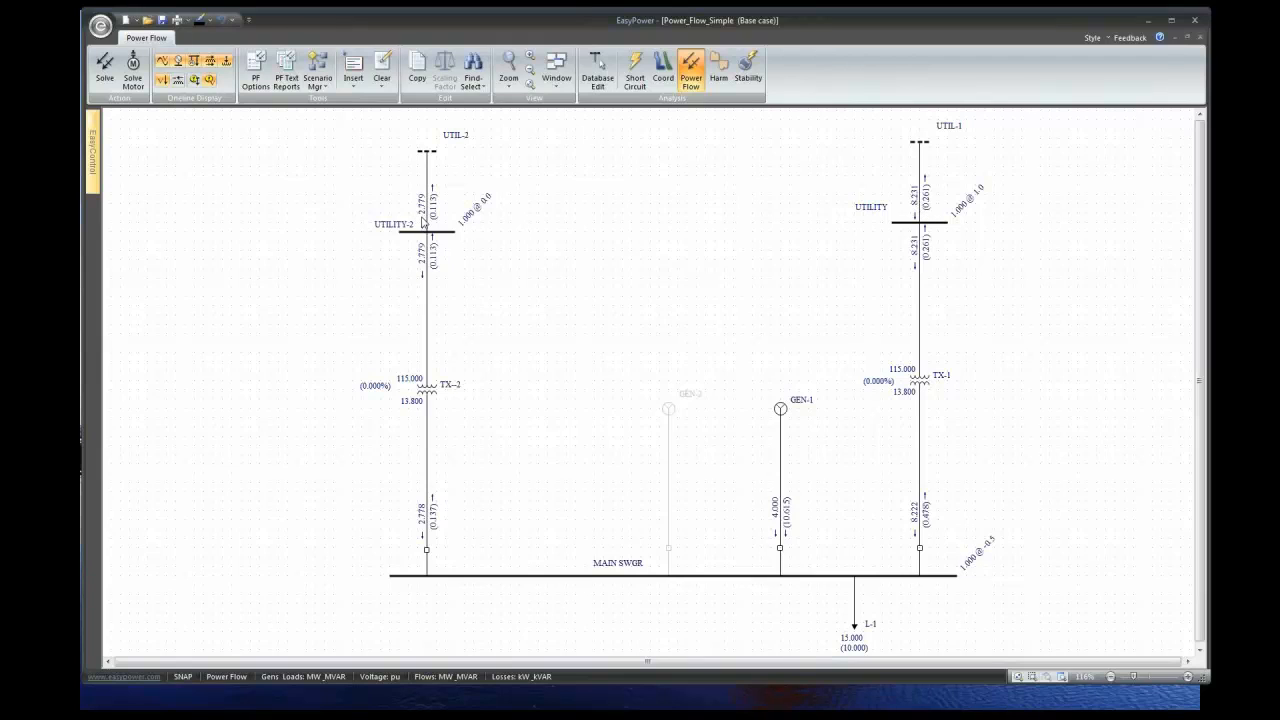
pyautogui.doubleClick(925, 178)
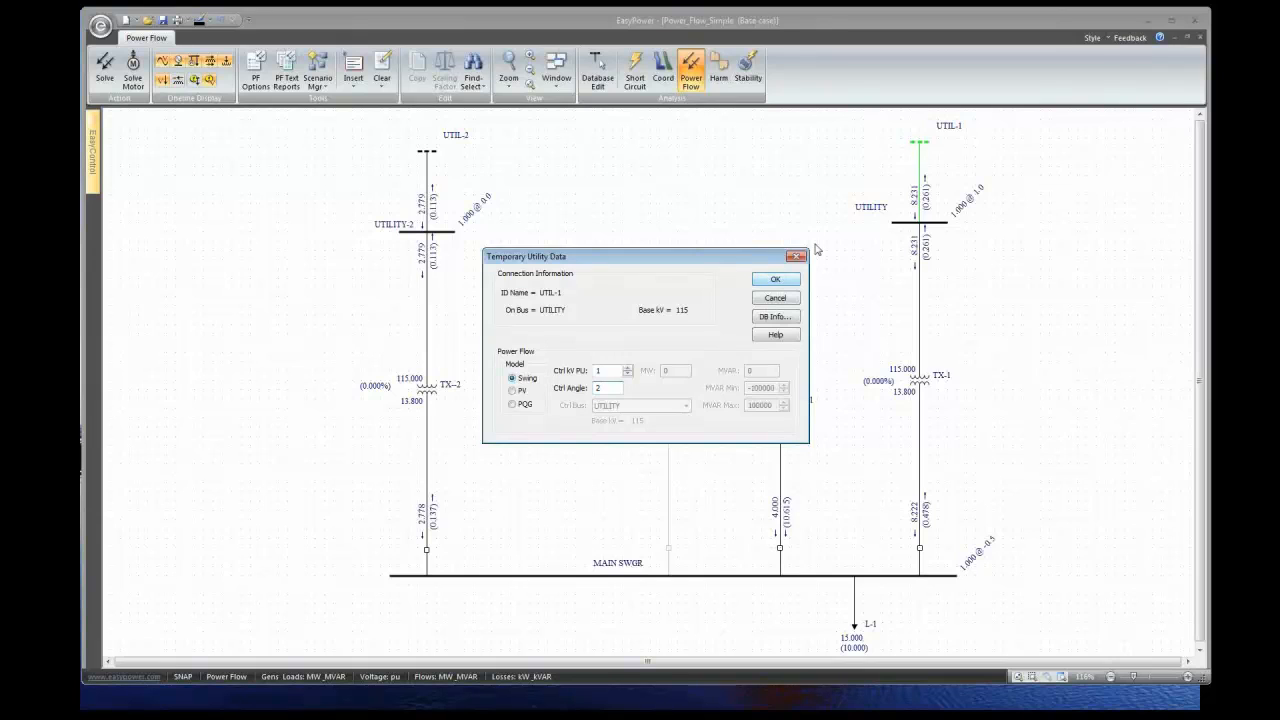
# - Apply UTIL-1's 2° angle, then set its control angle to 3 and re-solve
pyautogui.click(757, 280)
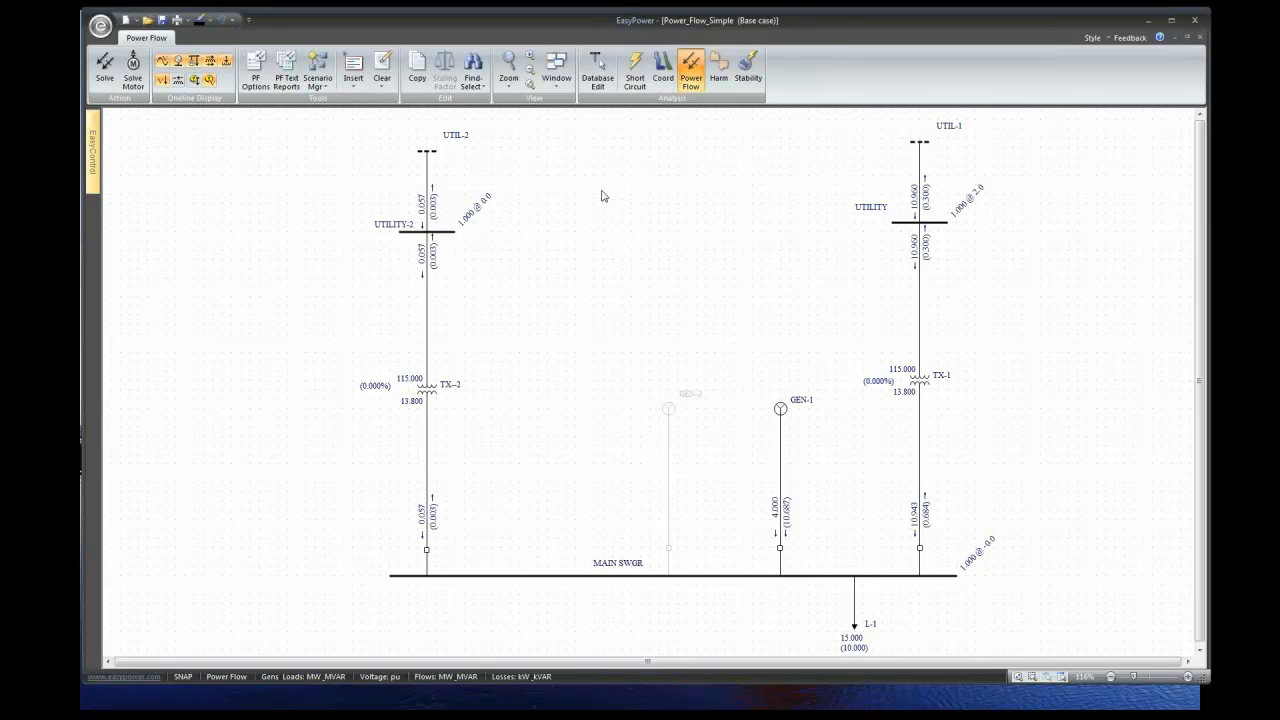
pyautogui.doubleClick(917, 150)
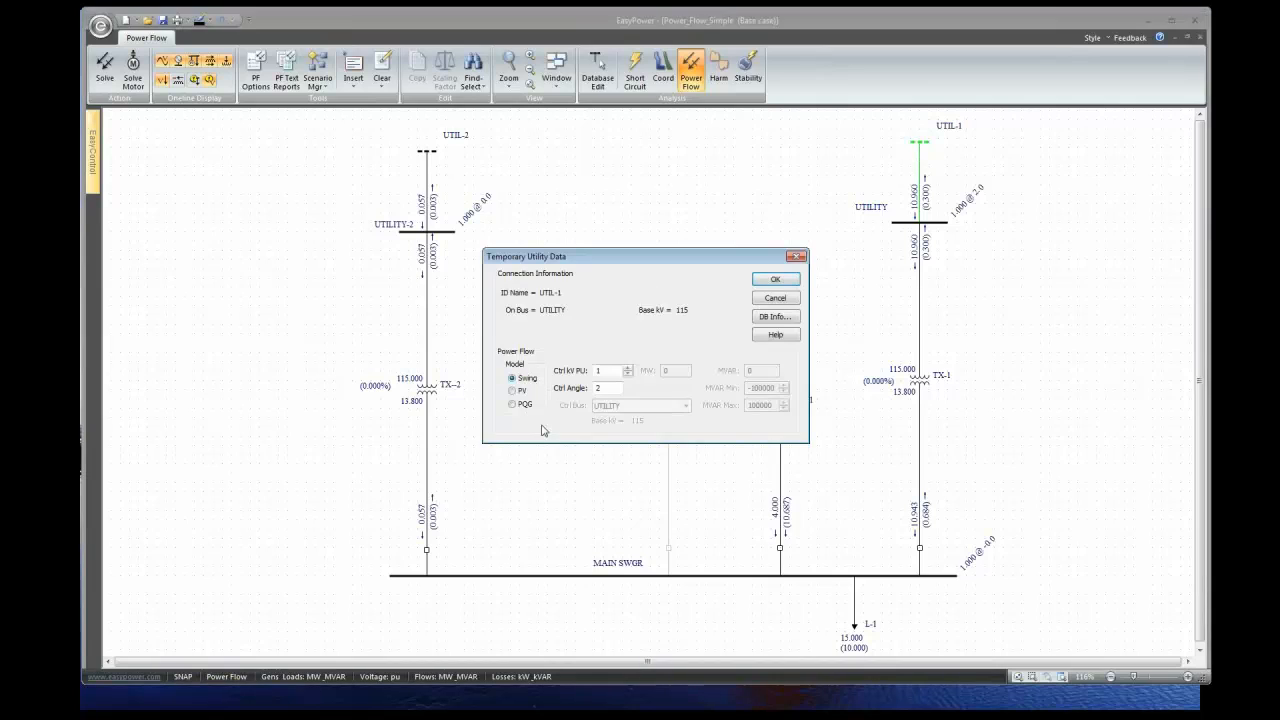
pyautogui.doubleClick(609, 393)
pyautogui.write('3')
pyautogui.click(776, 280)
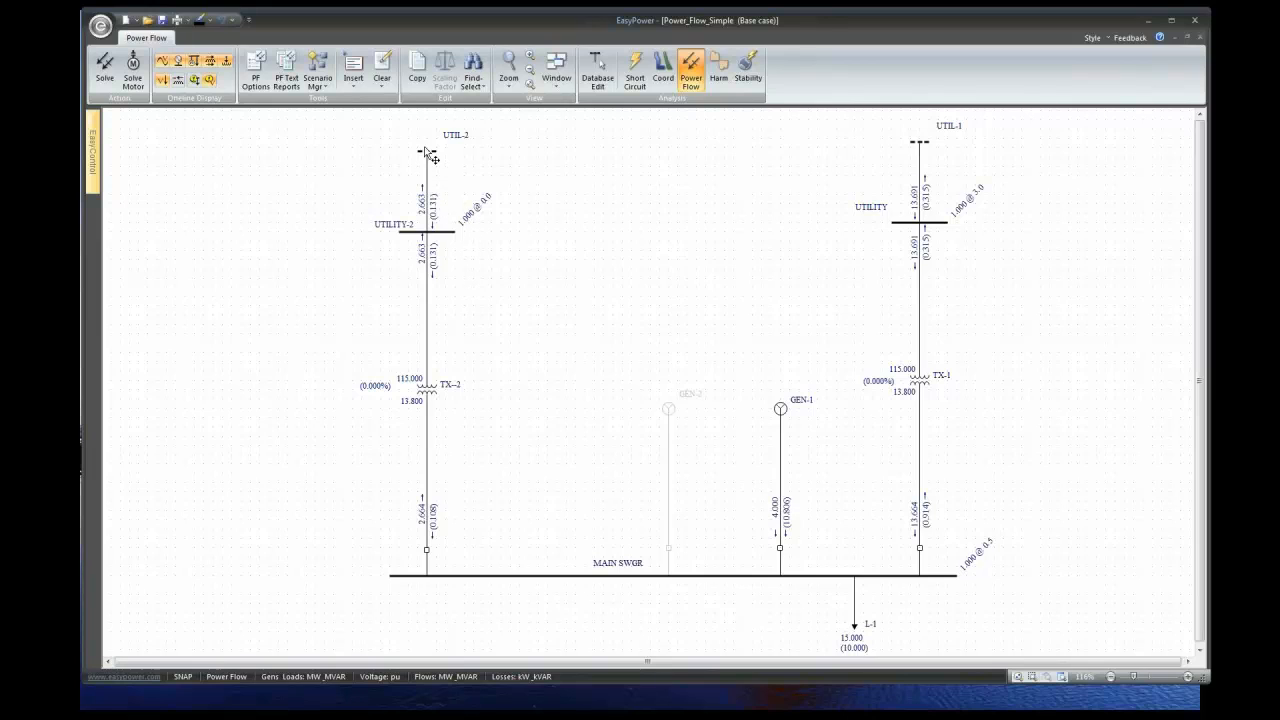
# - Reset UTIL-1's control angle to 0, re-solve, and hide the transformer tap percentages
pyautogui.doubleClick(919, 176)
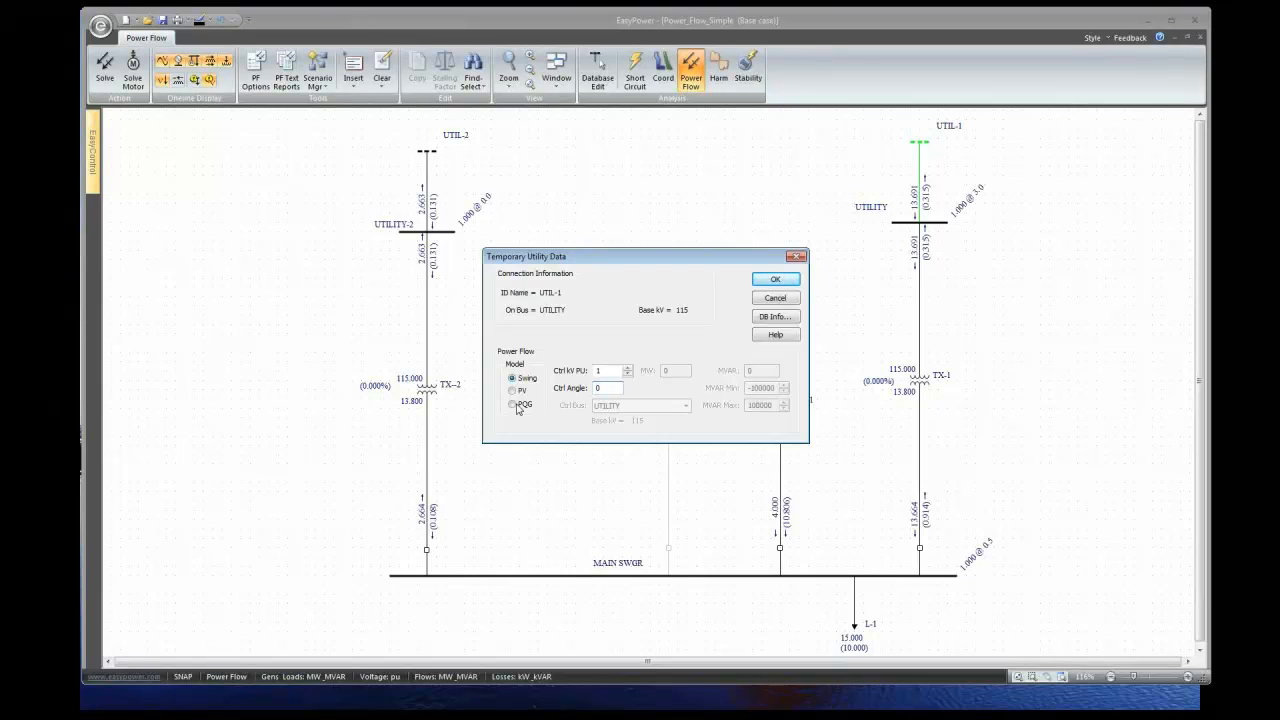
pyautogui.click(760, 282)
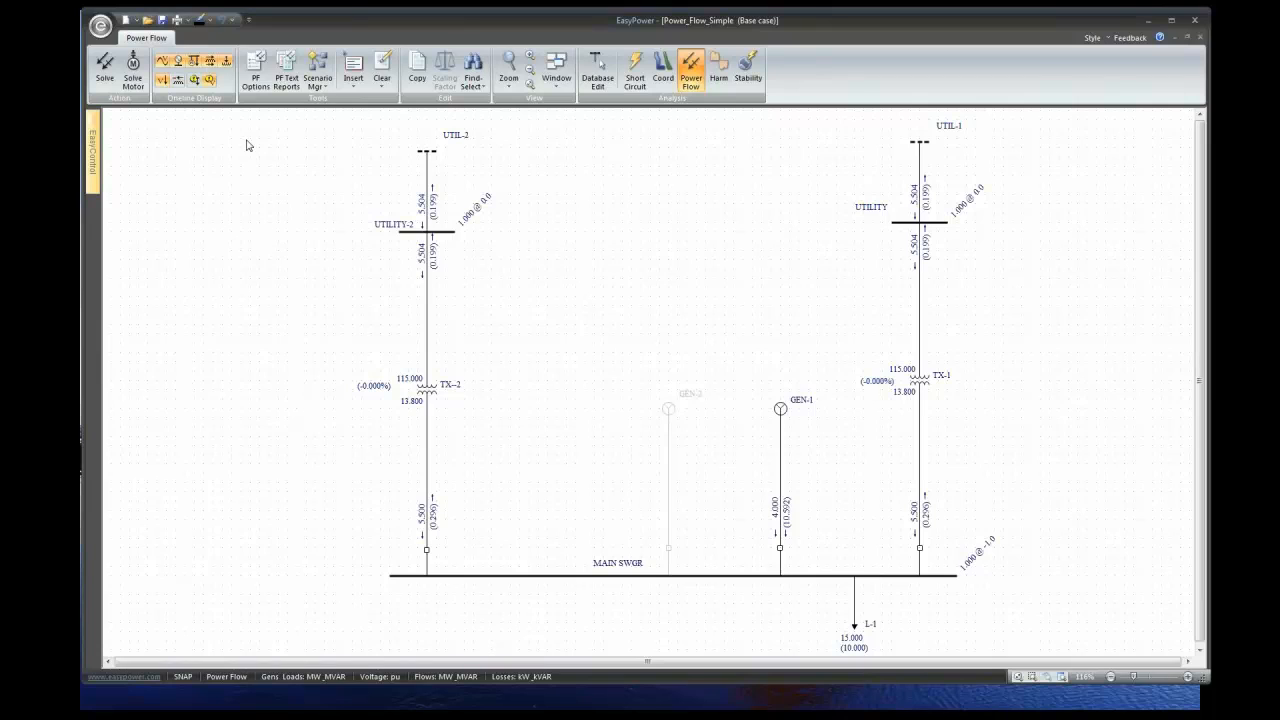
pyautogui.click(164, 80)
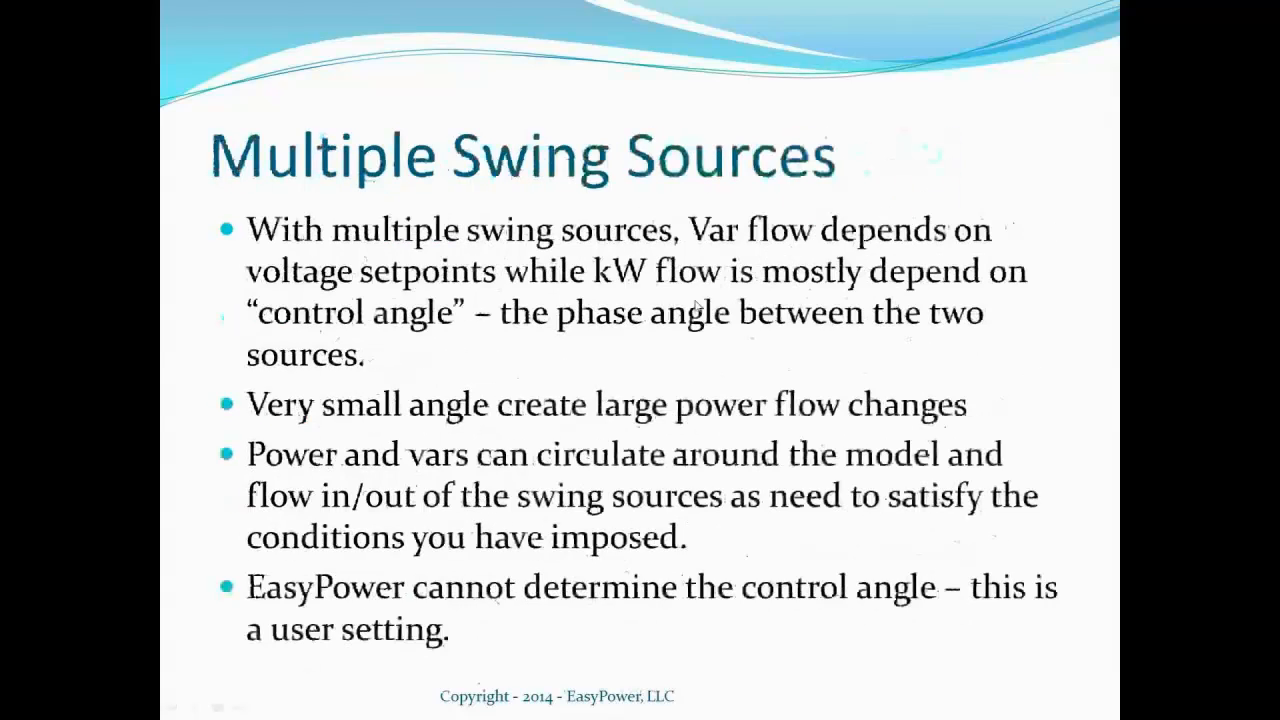
# - Step back to the Generator in Parallel with Grid slide, then forward to Multiple Swing Sources
pyautogui.press('Left')
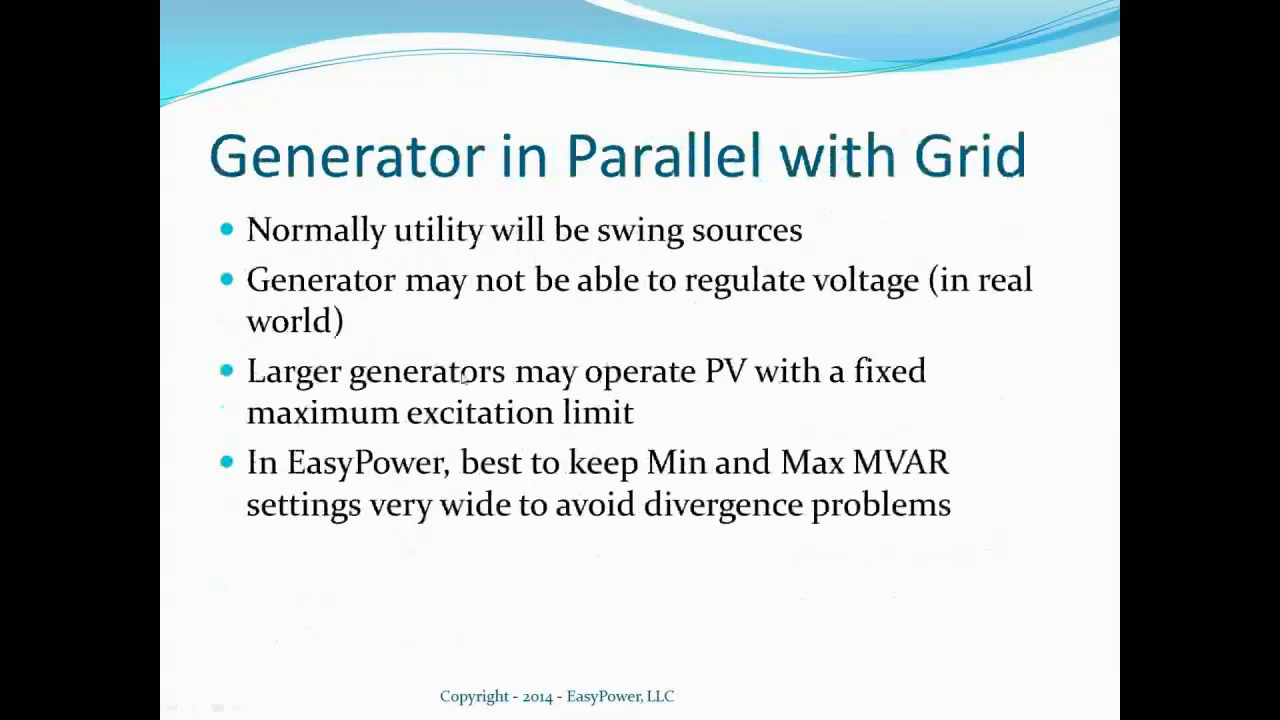
pyautogui.press('Right')
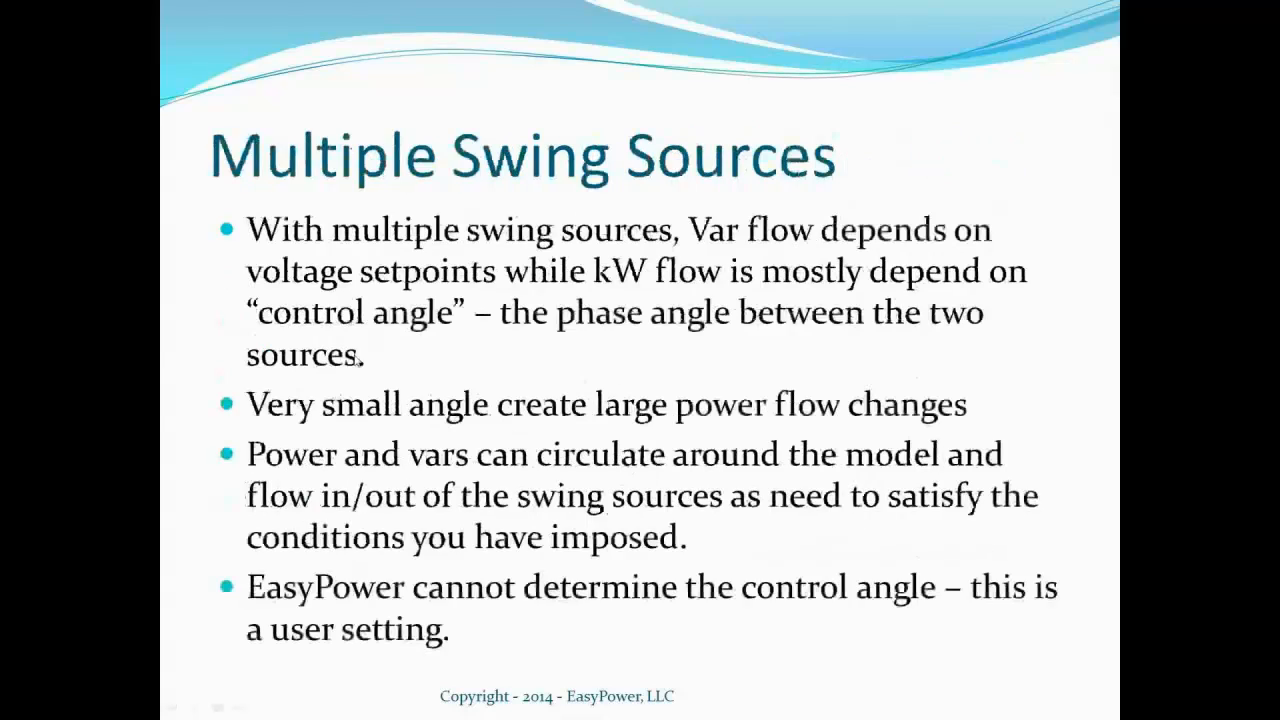
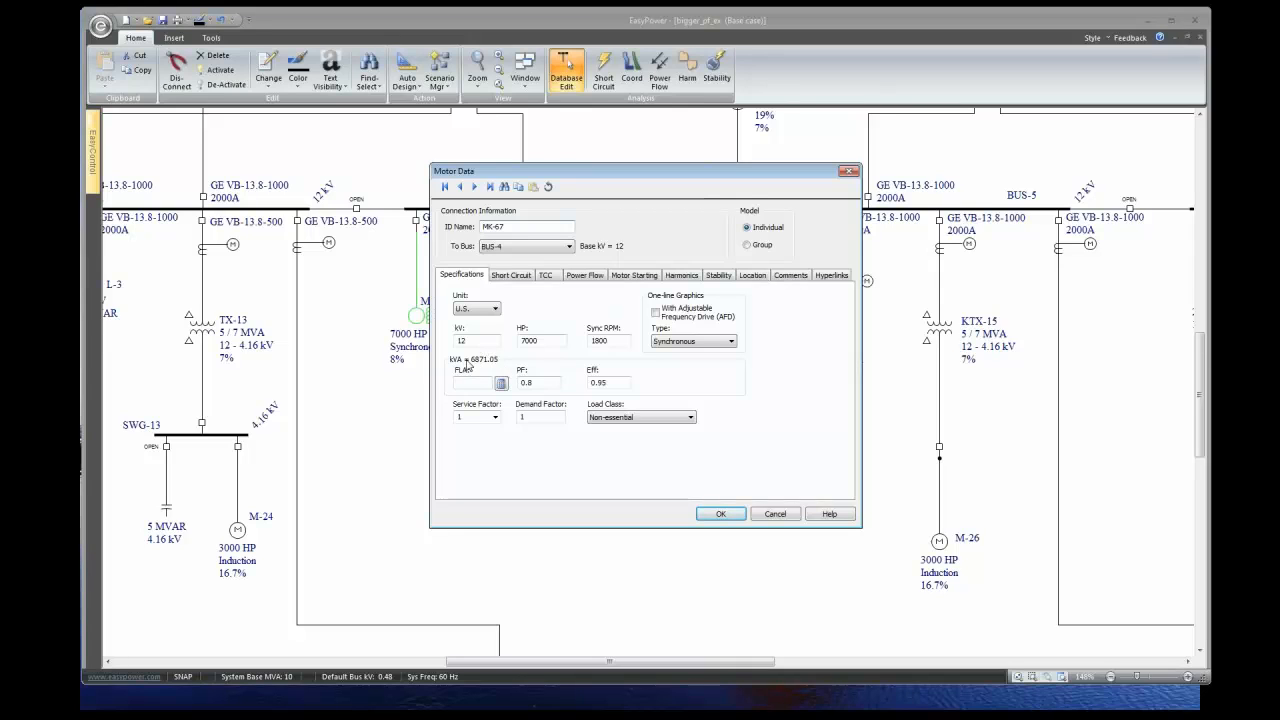
# - Close the MK-67 motor data unchanged and switch the one-line to power flow mode
pyautogui.click(775, 514)
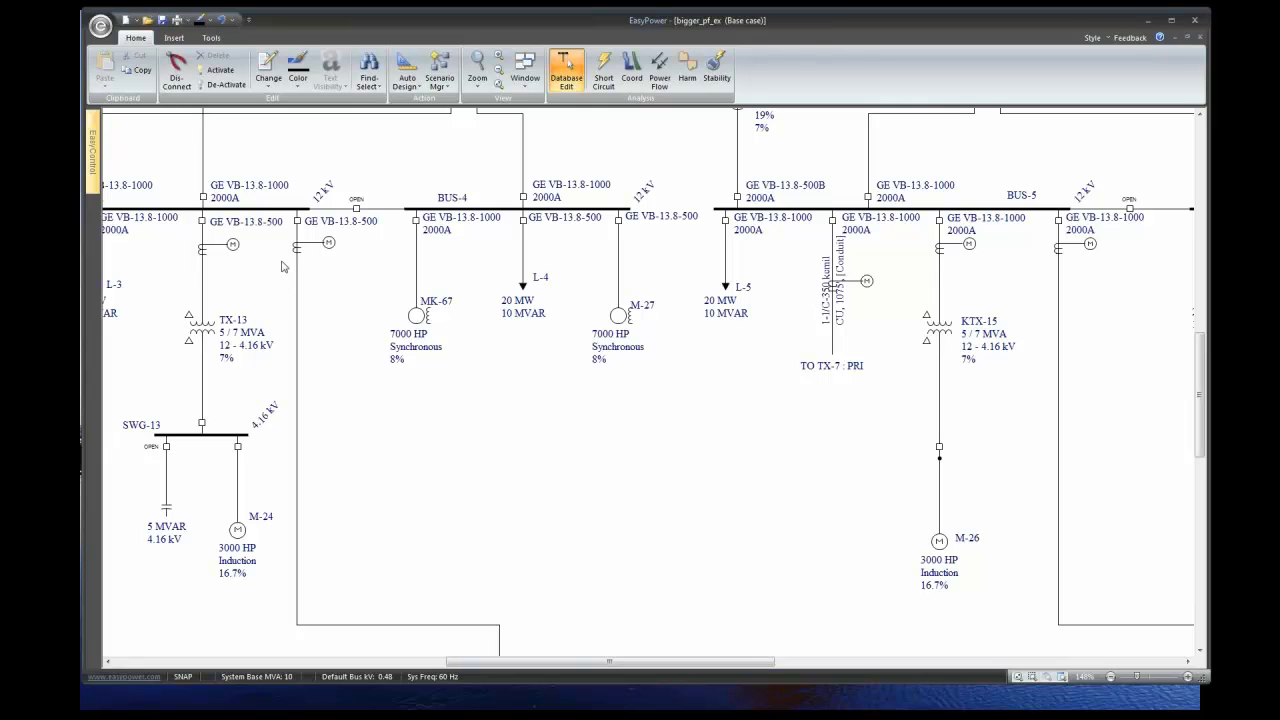
pyautogui.click(659, 70)
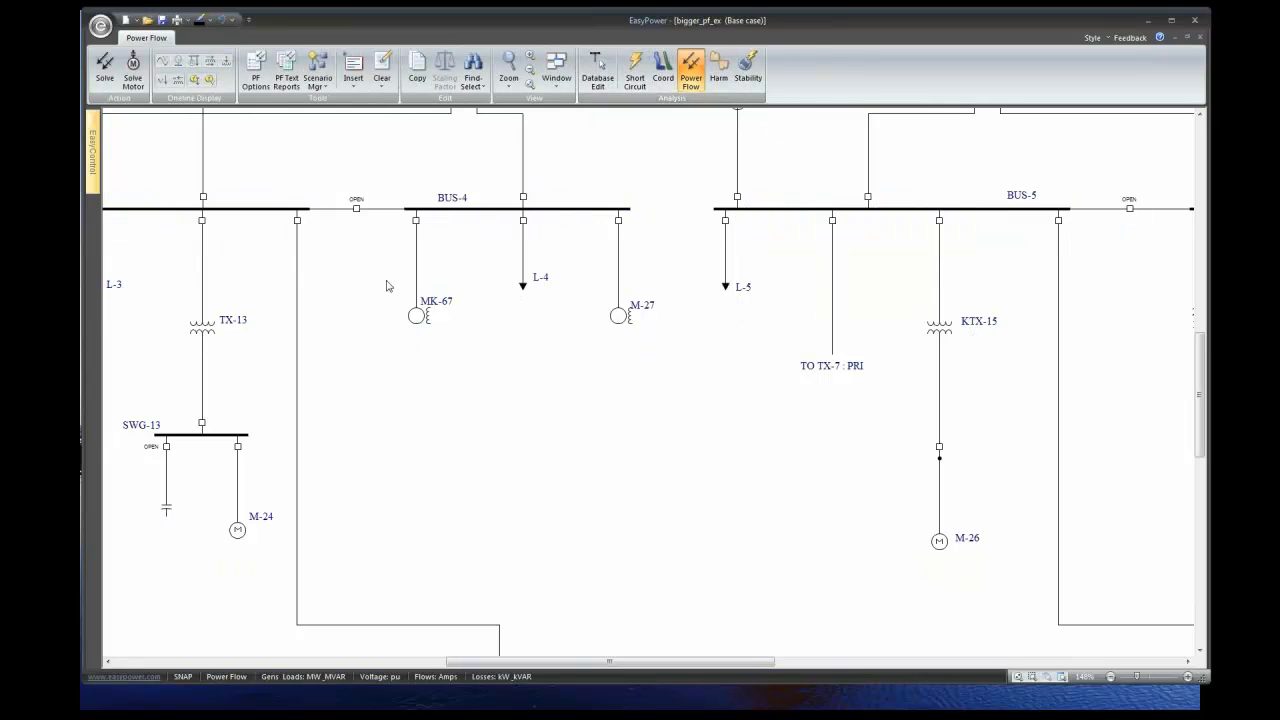
# - Inspect motor MK-67's temporary load data, then close it
pyautogui.doubleClick(420, 318)
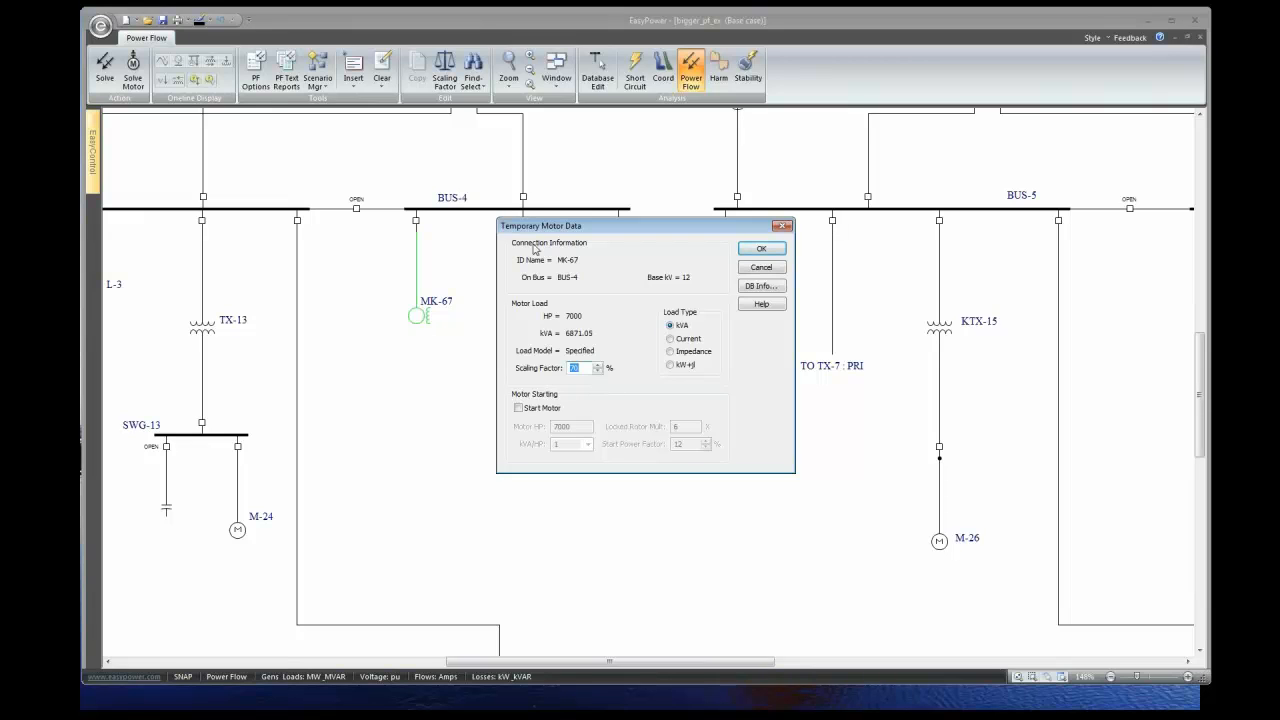
pyautogui.click(761, 268)
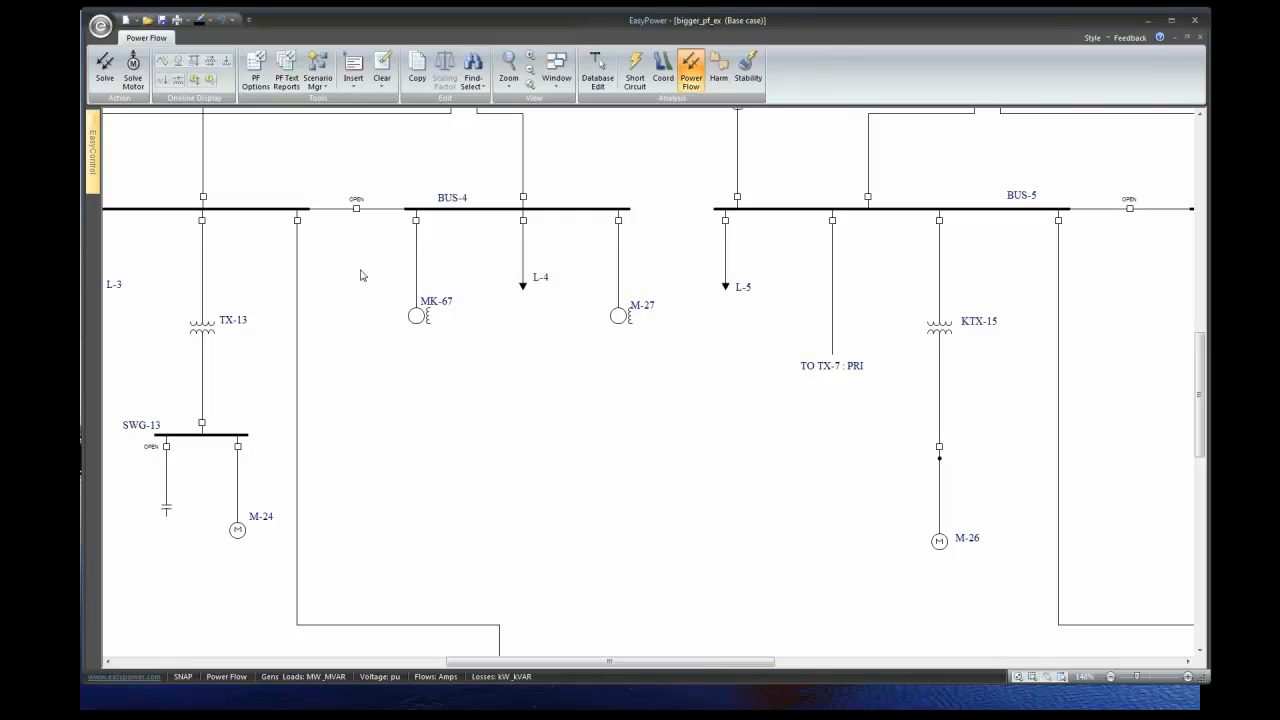
pyautogui.scroll(-1, 340, 396)
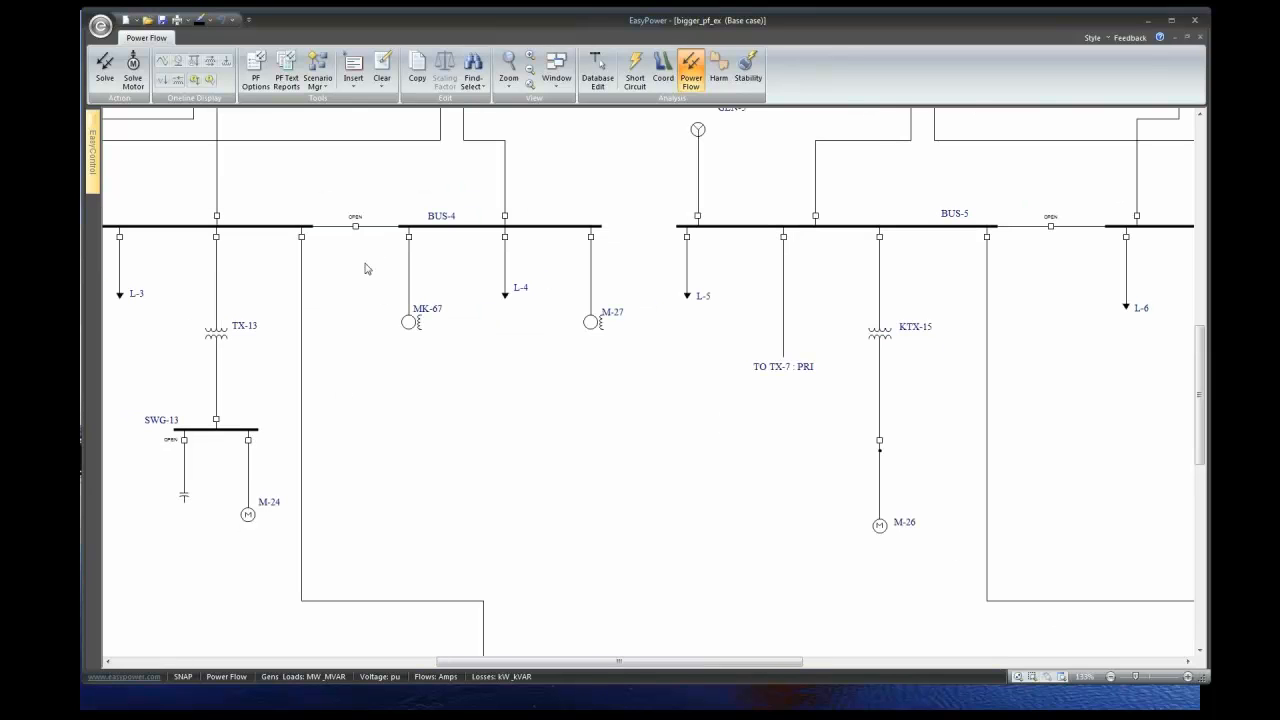
pyautogui.moveTo(1201, 388); pyautogui.dragTo(1201, 313)
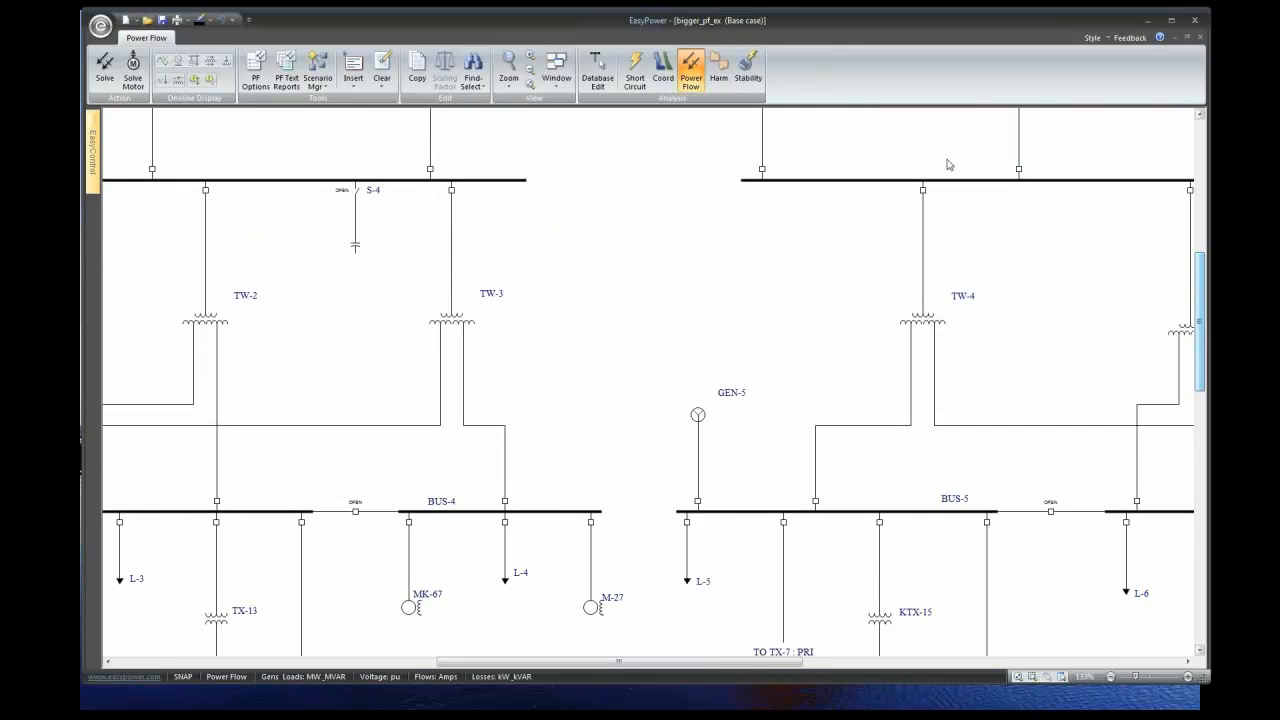
# - Solve the power flow and bring the red-flagged SWG-7/SWG-10/SWG-11 area into view
pyautogui.click(105, 70)
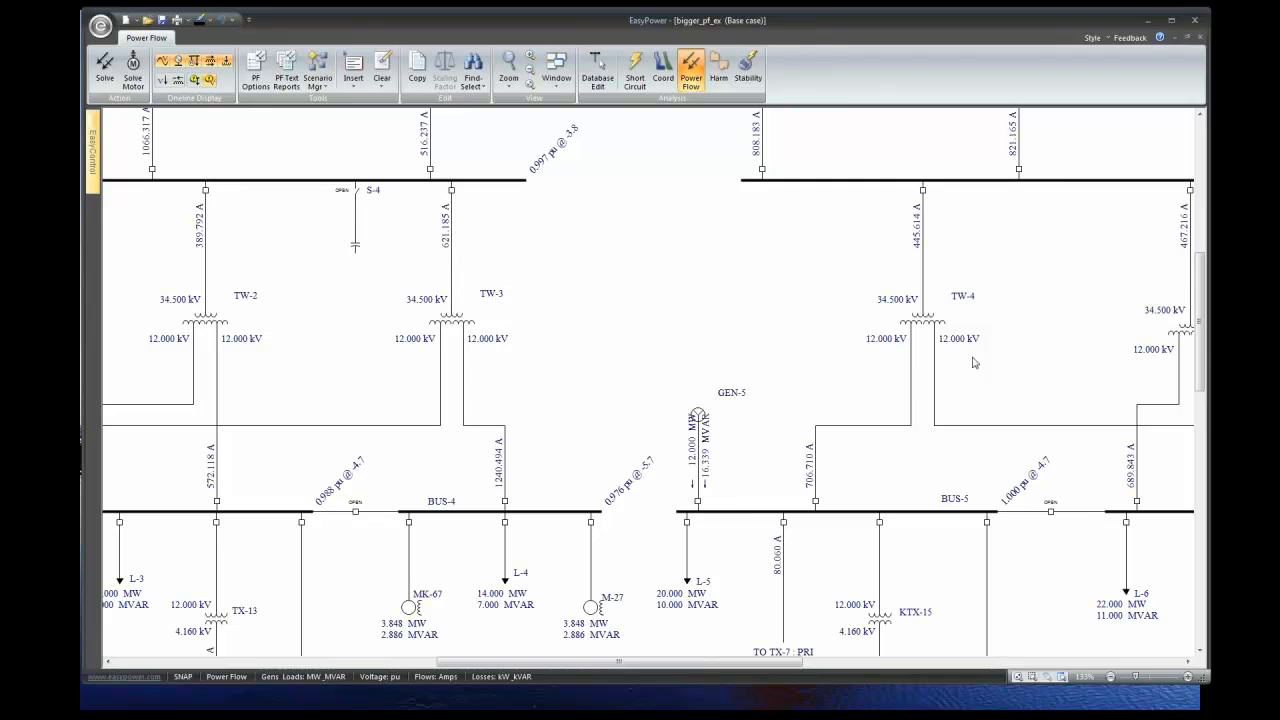
pyautogui.scroll(-10, 975, 363)
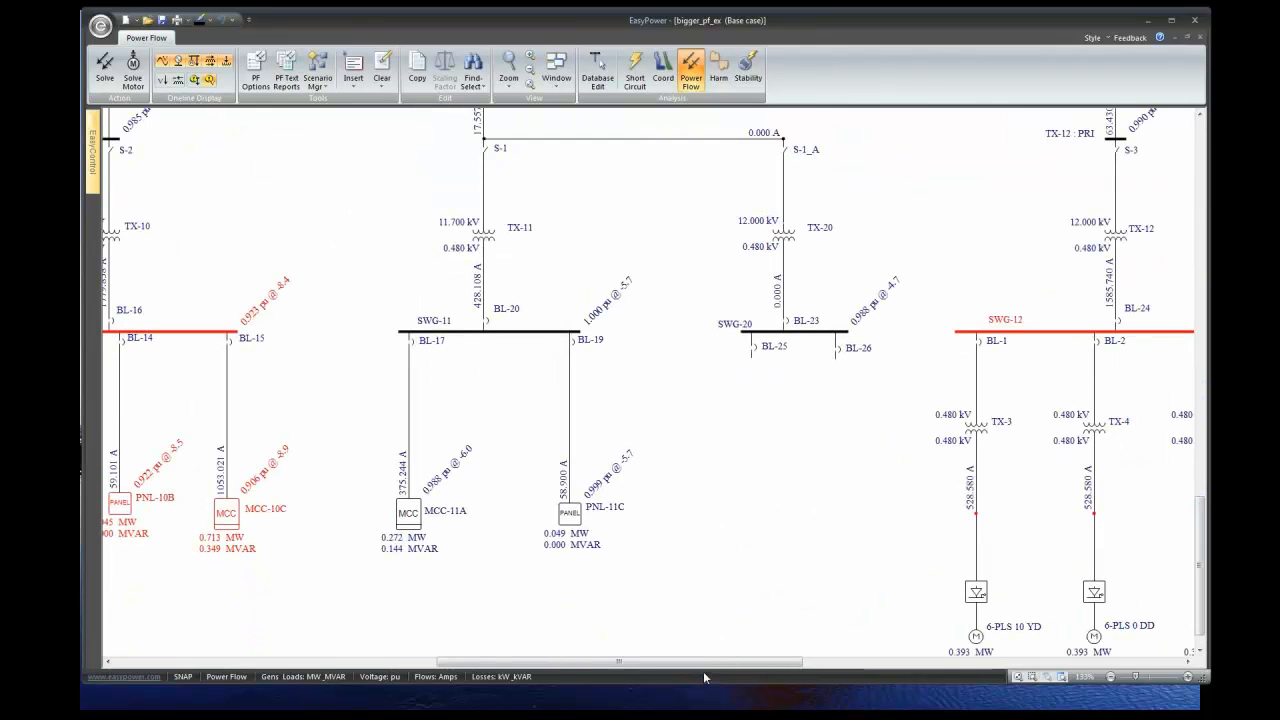
pyautogui.moveTo(710, 661); pyautogui.dragTo(543, 661)
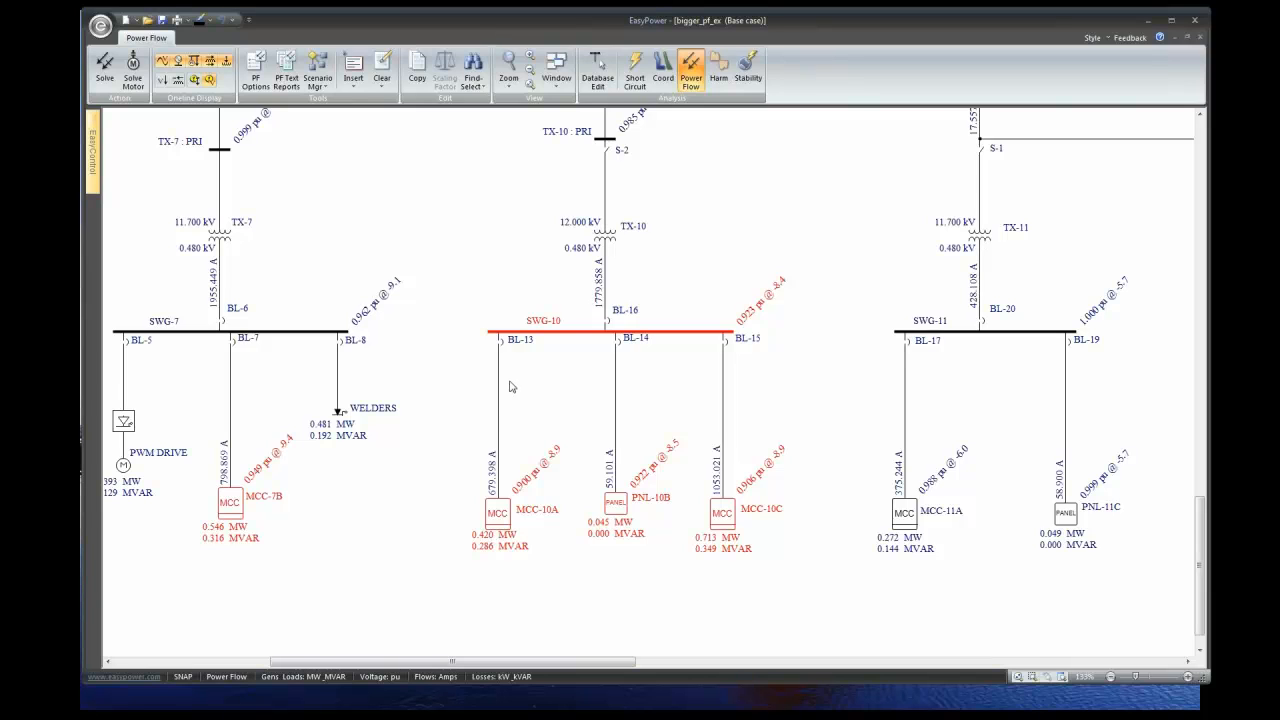
# - Scale MCC-10A, PNL-10B and MCC-10C with temporary 70% MCC and panel factors
pyautogui.moveTo(446, 432); pyautogui.dragTo(786, 571)
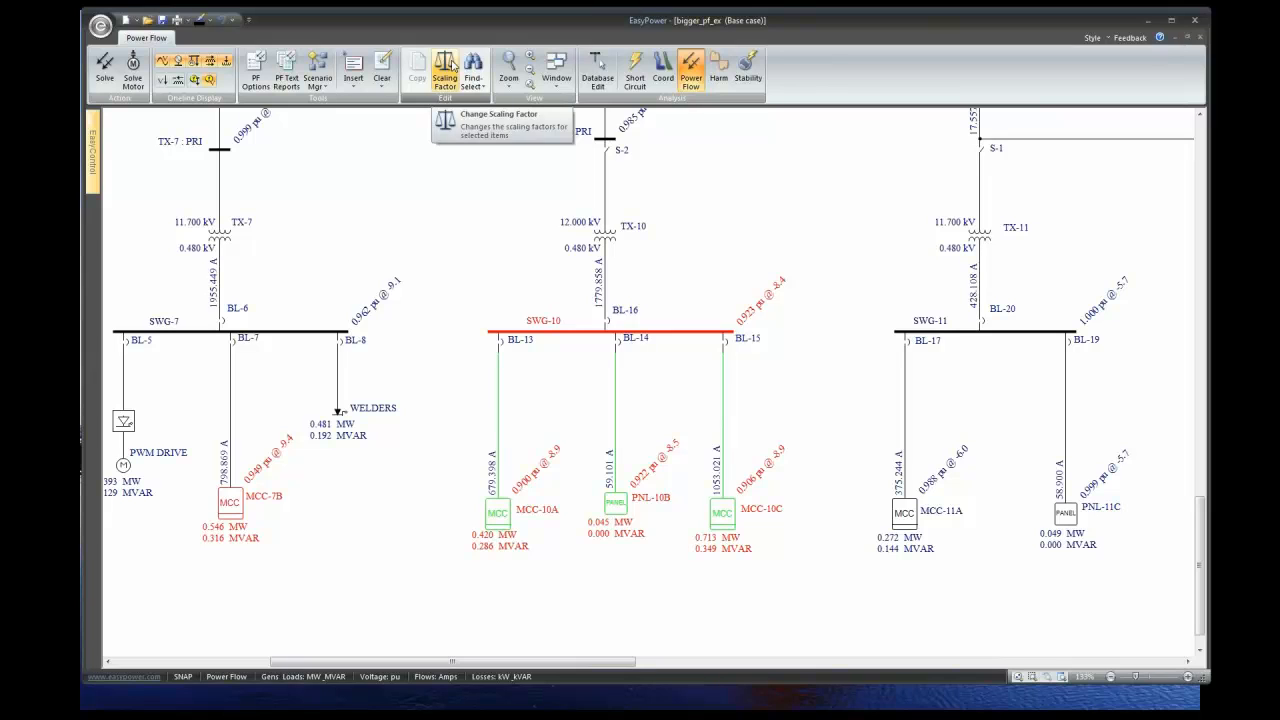
pyautogui.click(447, 70)
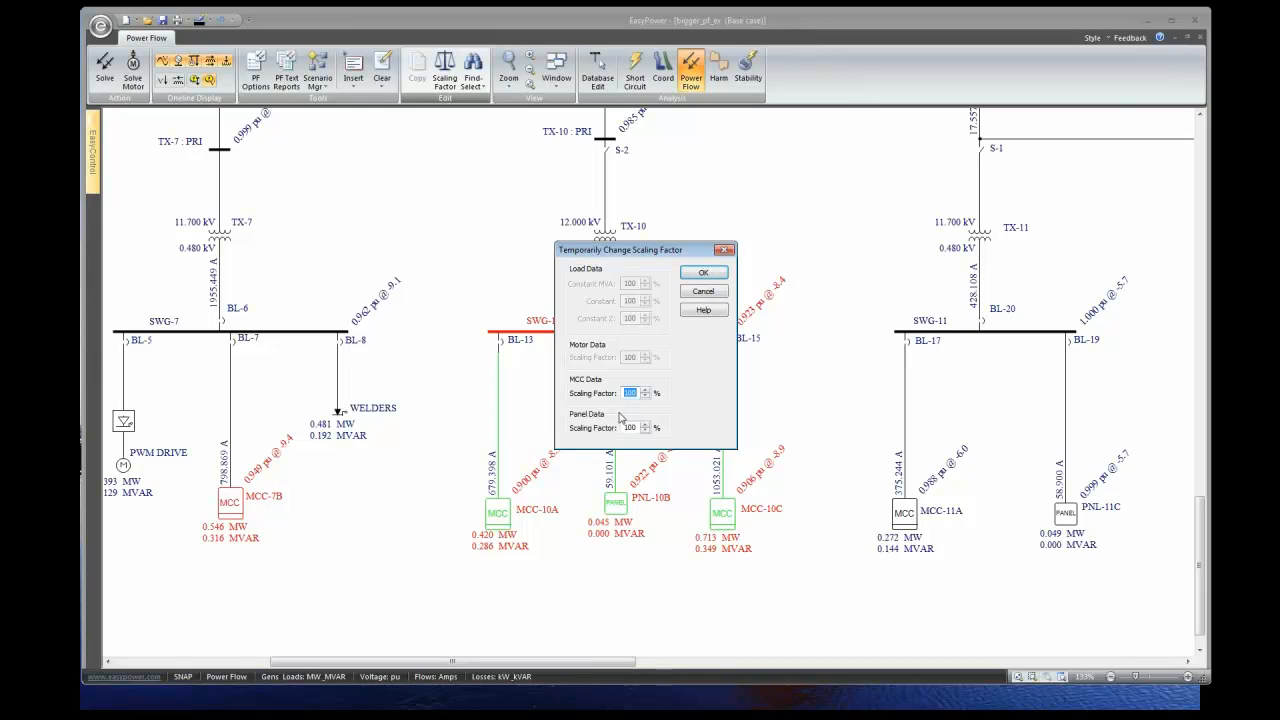
pyautogui.write('70')
pyautogui.doubleClick(628, 427)
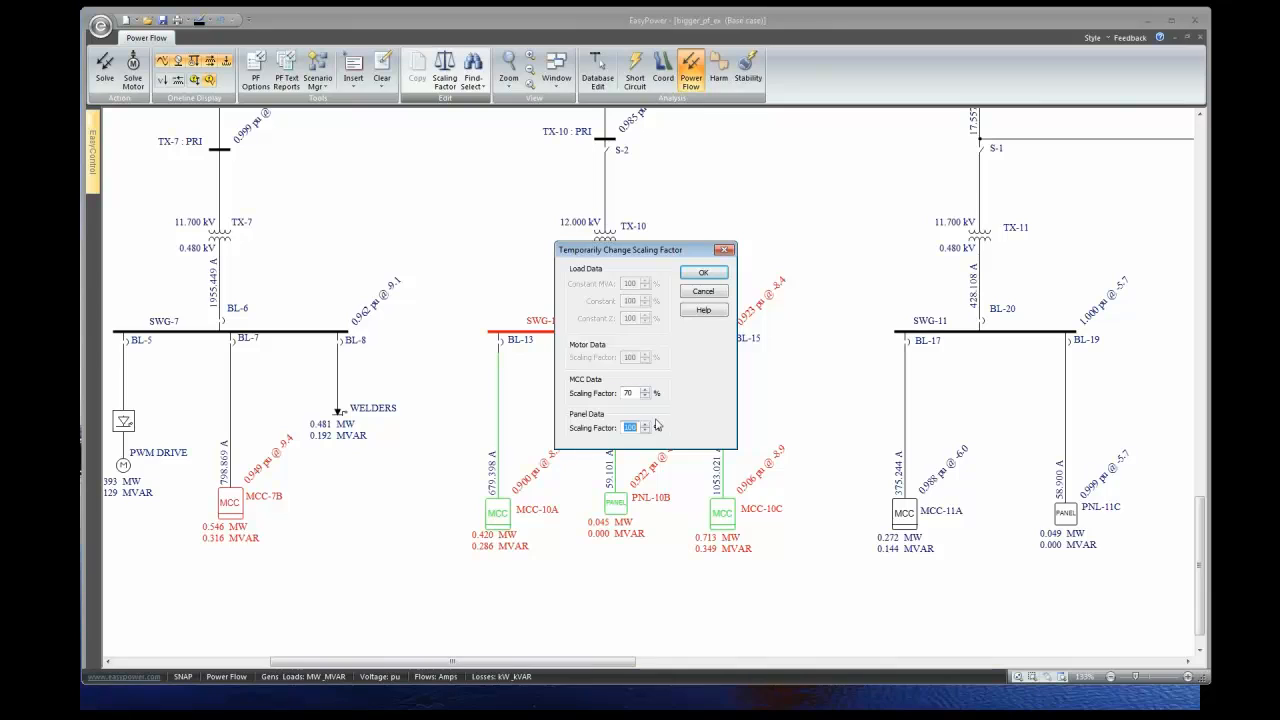
pyautogui.write('70')
pyautogui.click(703, 272)
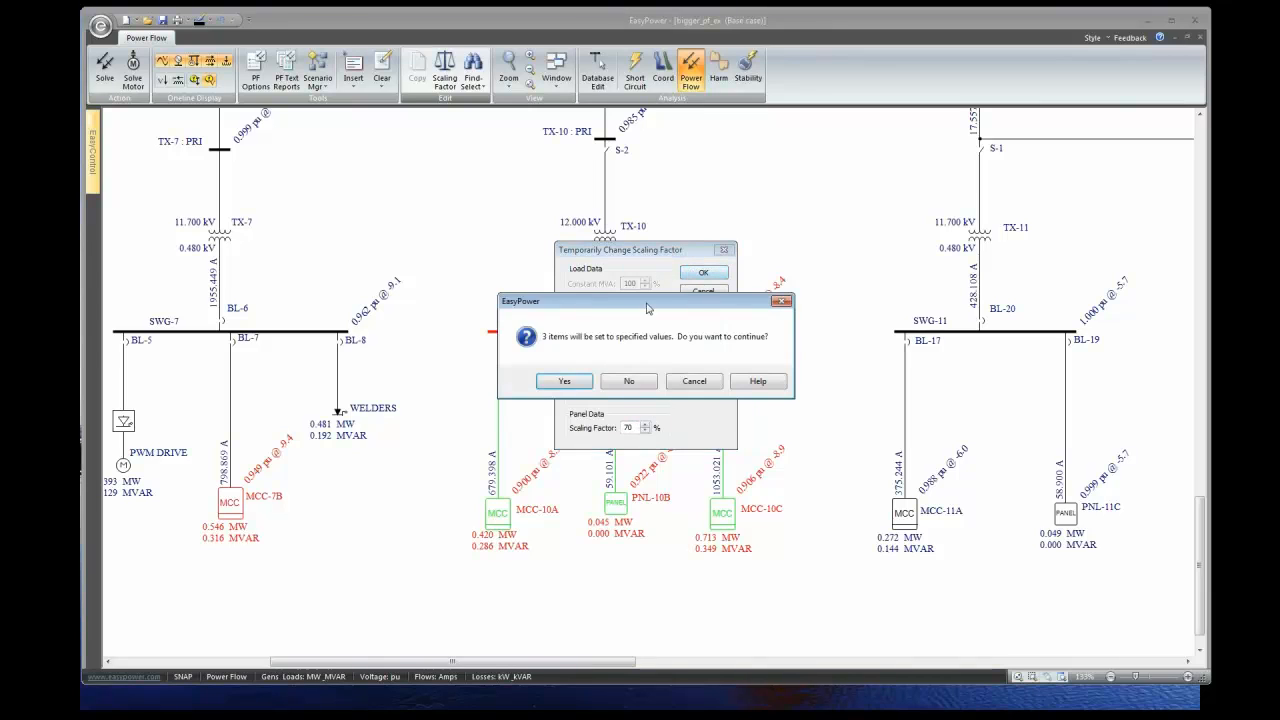
pyautogui.click(563, 383)
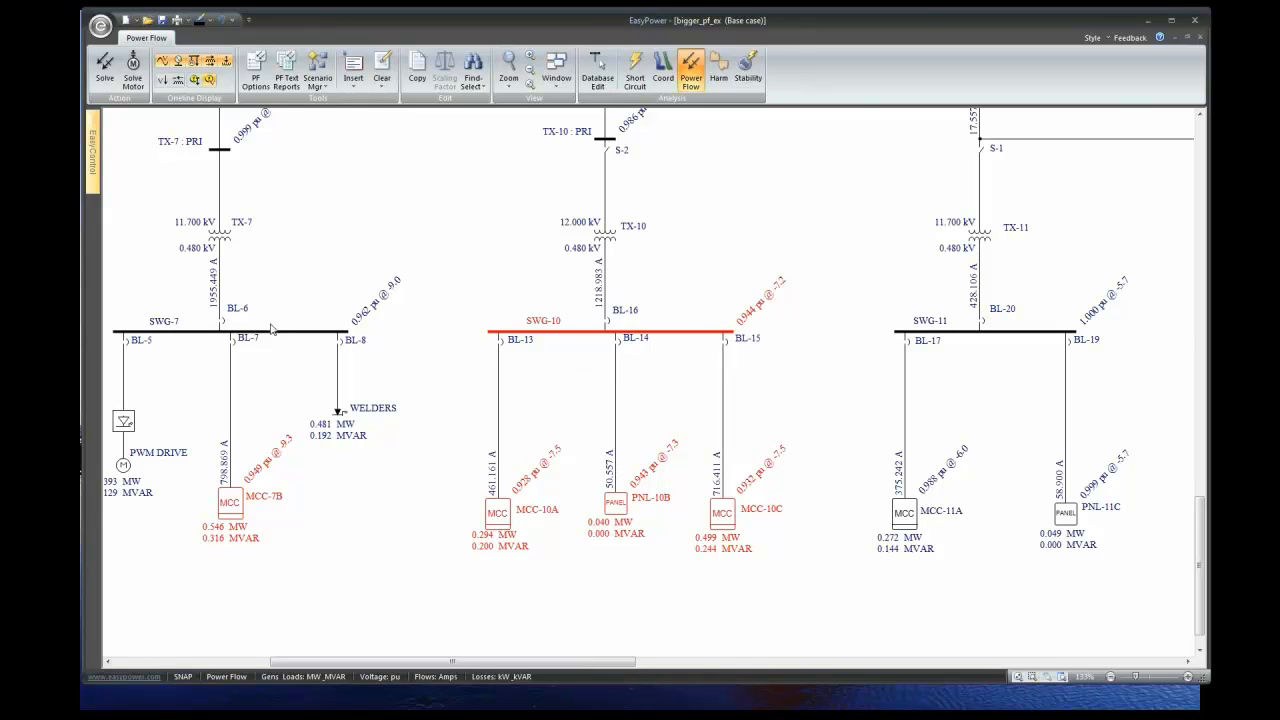
# - Select most of the one-line and review its scaling factors without changing them
pyautogui.scroll(-2, 292, 345)
pyautogui.moveTo(126, 280); pyautogui.dragTo(995, 646)
pyautogui.click(444, 70)
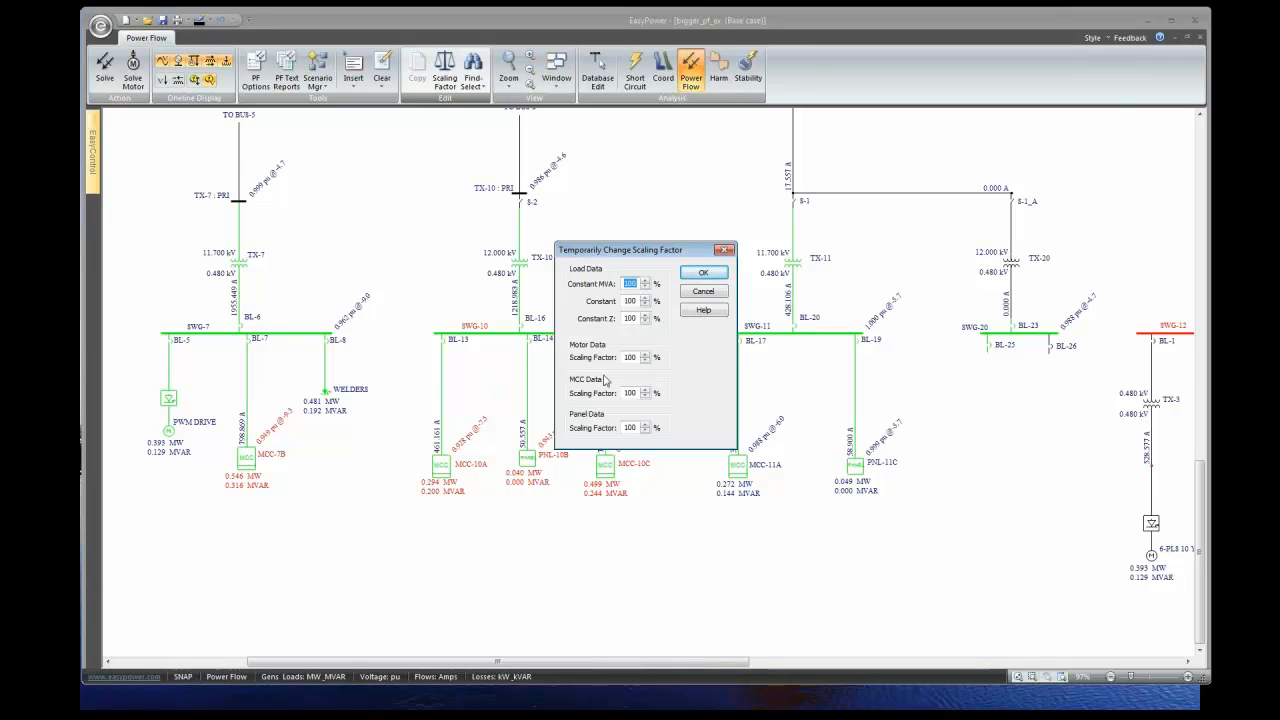
pyautogui.click(704, 291)
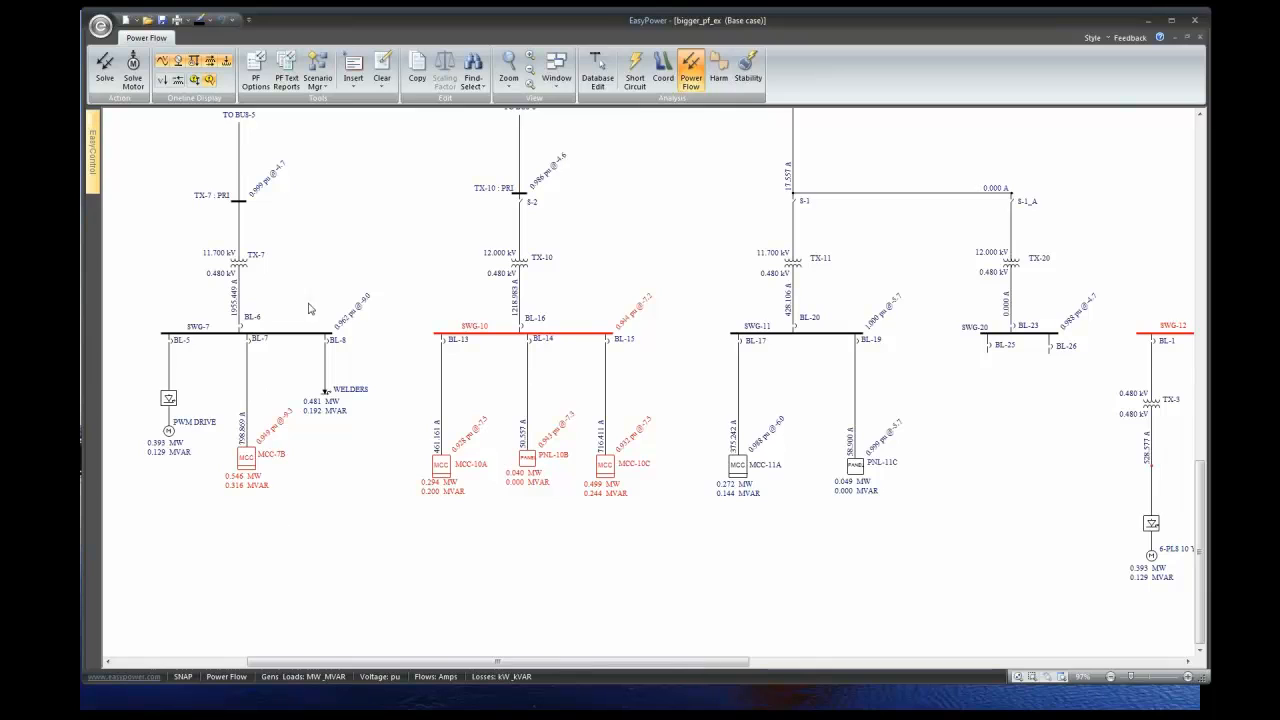
# - Switch to the Power_Flow_Simple one-line and open GEN-1's breaker, dropping MAIN SWGR to 0.952 pu
pyautogui.moveTo(1201, 488); pyautogui.dragTo(1201, 289)
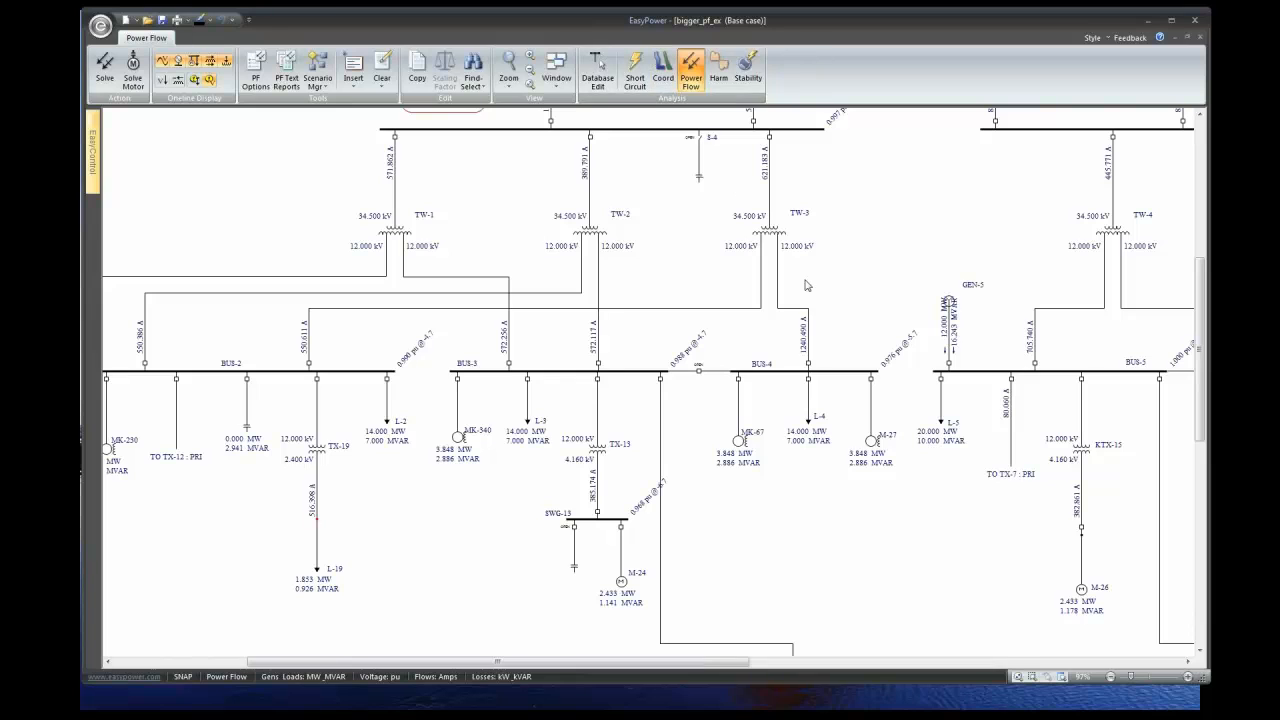
pyautogui.click(557, 75)
pyautogui.click(593, 241)
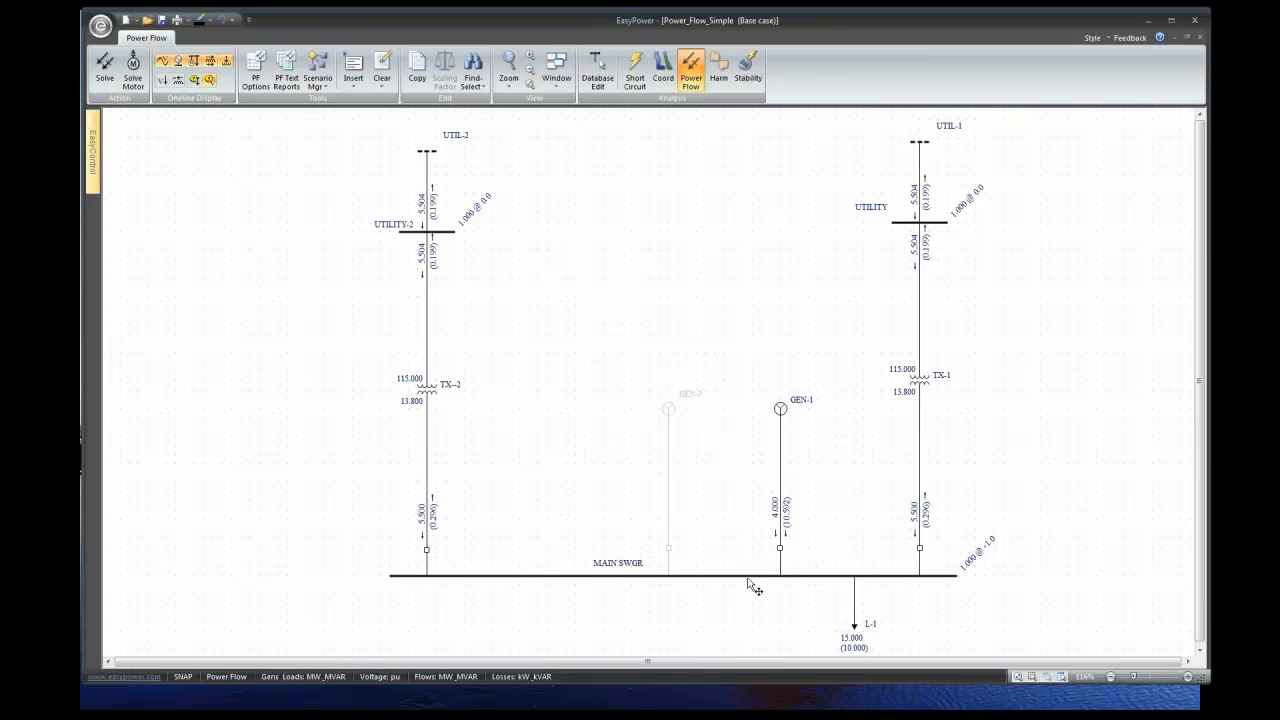
pyautogui.click(780, 549)
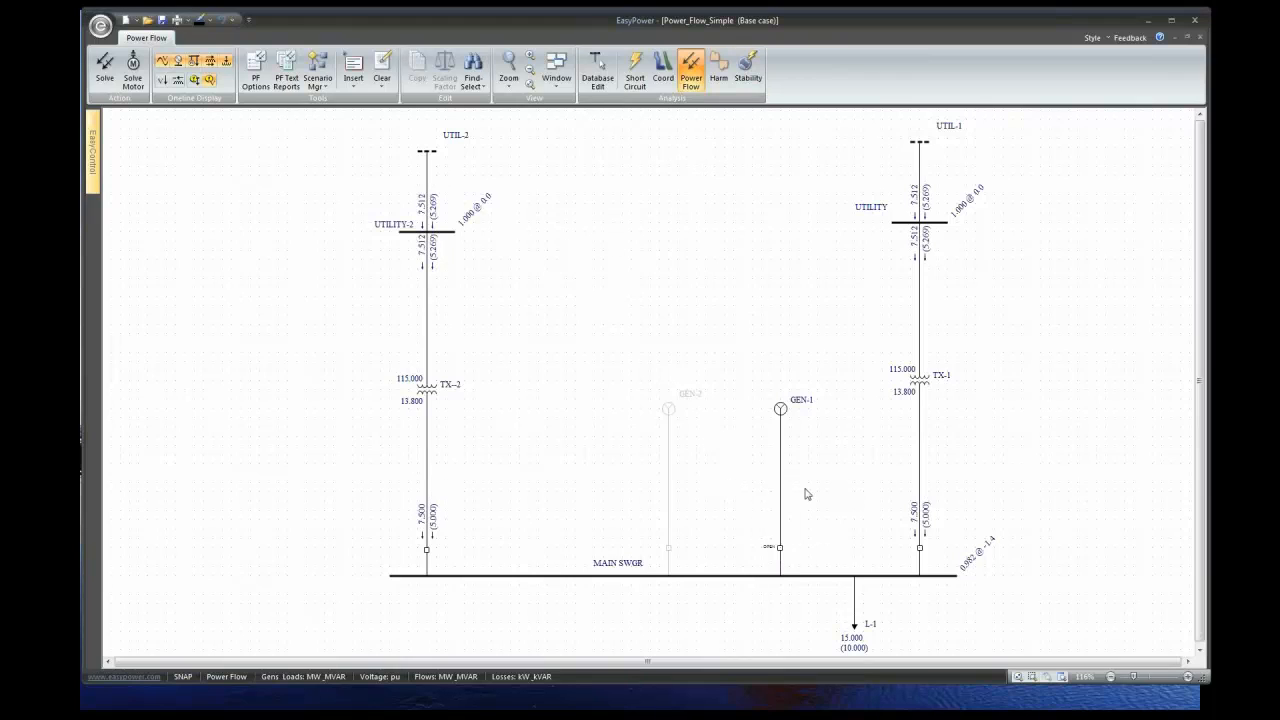
# - Open TX-2's MAIN SWGR breaker so UTIL-1 carries 15.050 MW, then enter Database Edit
pyautogui.click(427, 549)
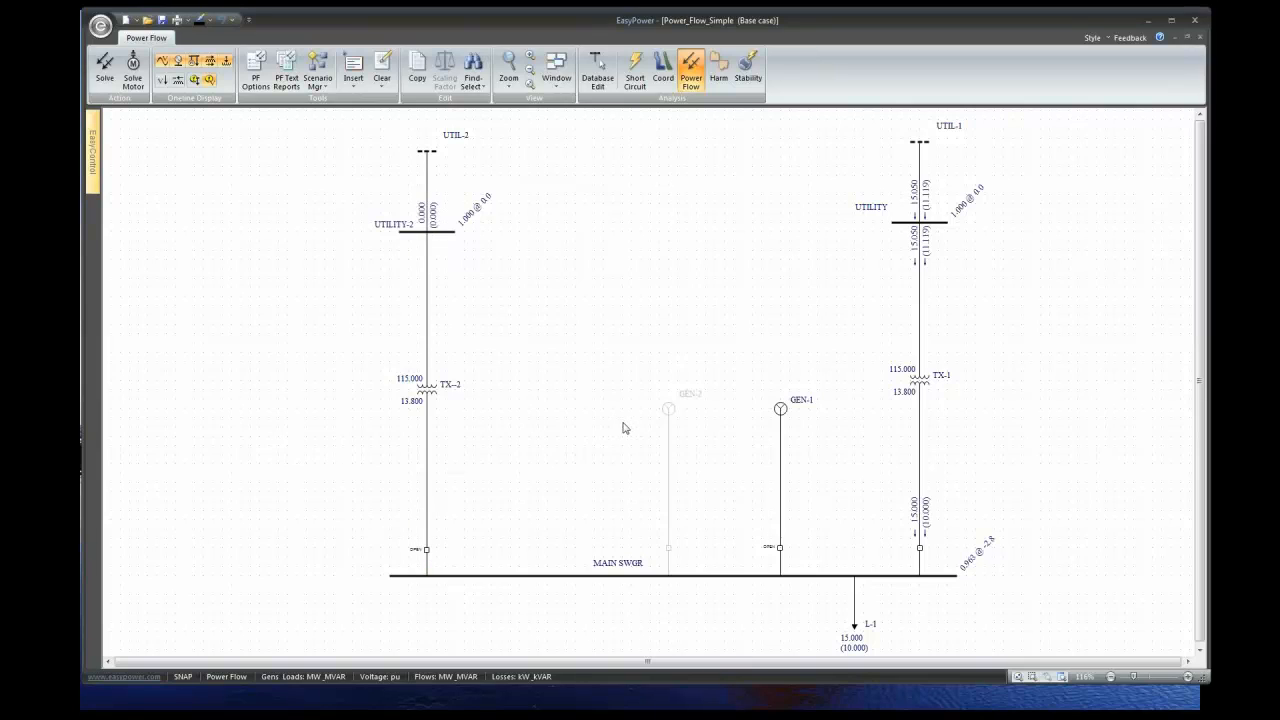
pyautogui.click(1187, 661)
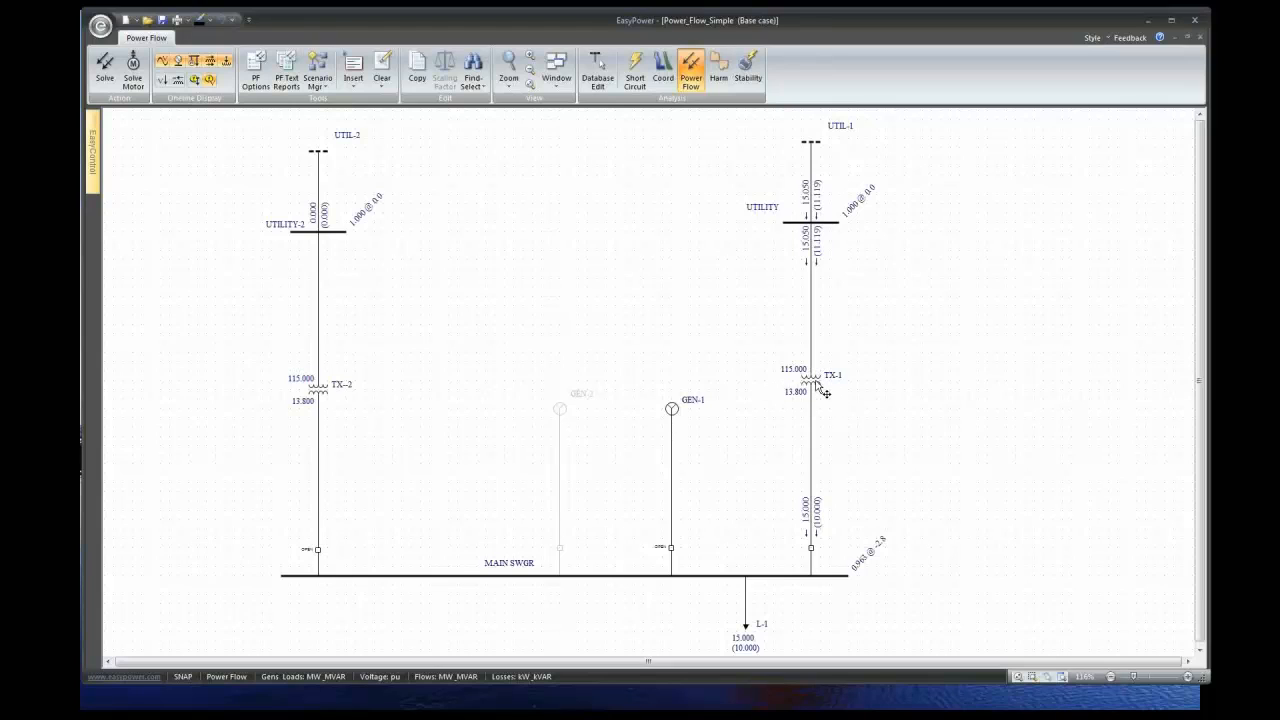
pyautogui.click(597, 79)
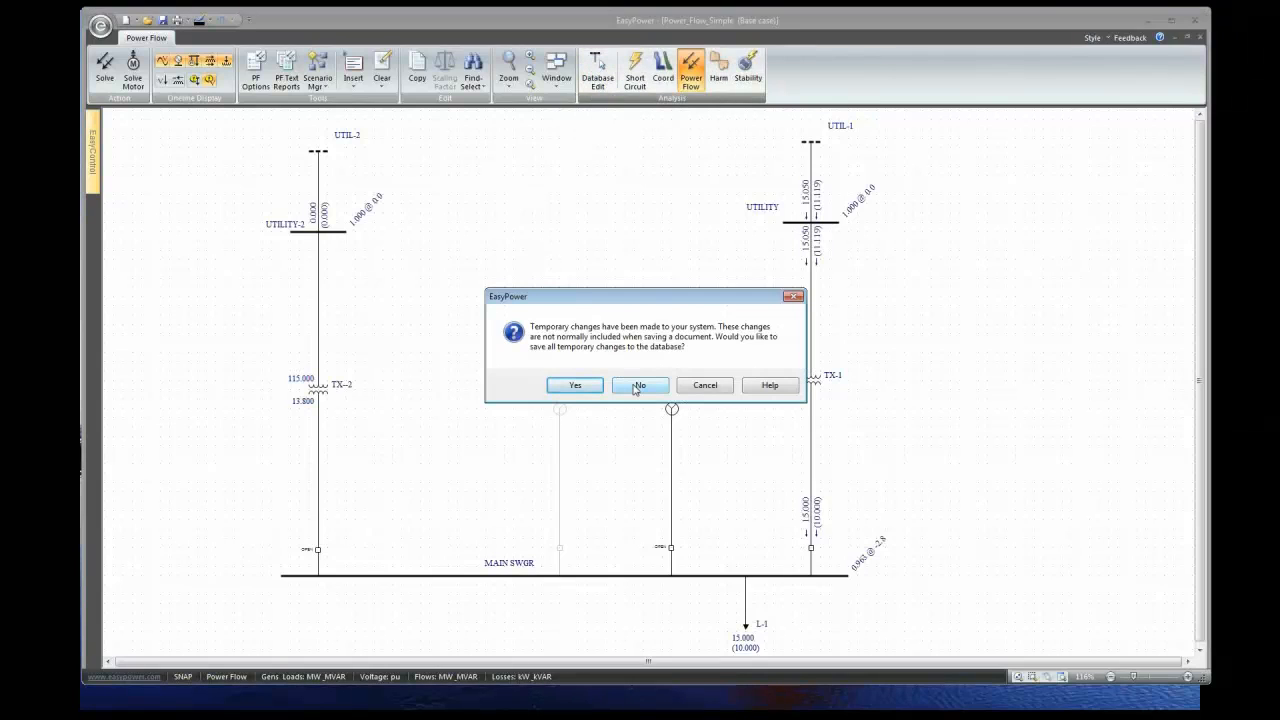
# - Discard temporary changes and give TX-1 an LTC on the To side holding 1.01 pu
pyautogui.click(636, 386)
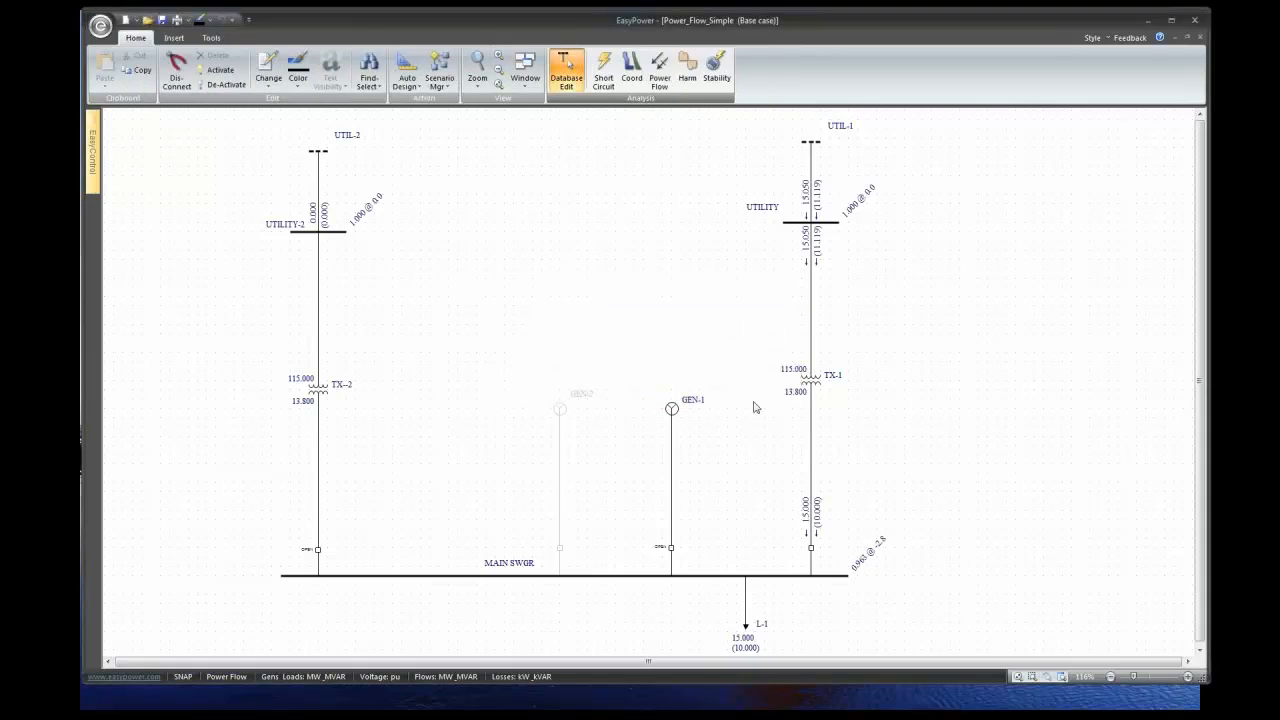
pyautogui.doubleClick(828, 392)
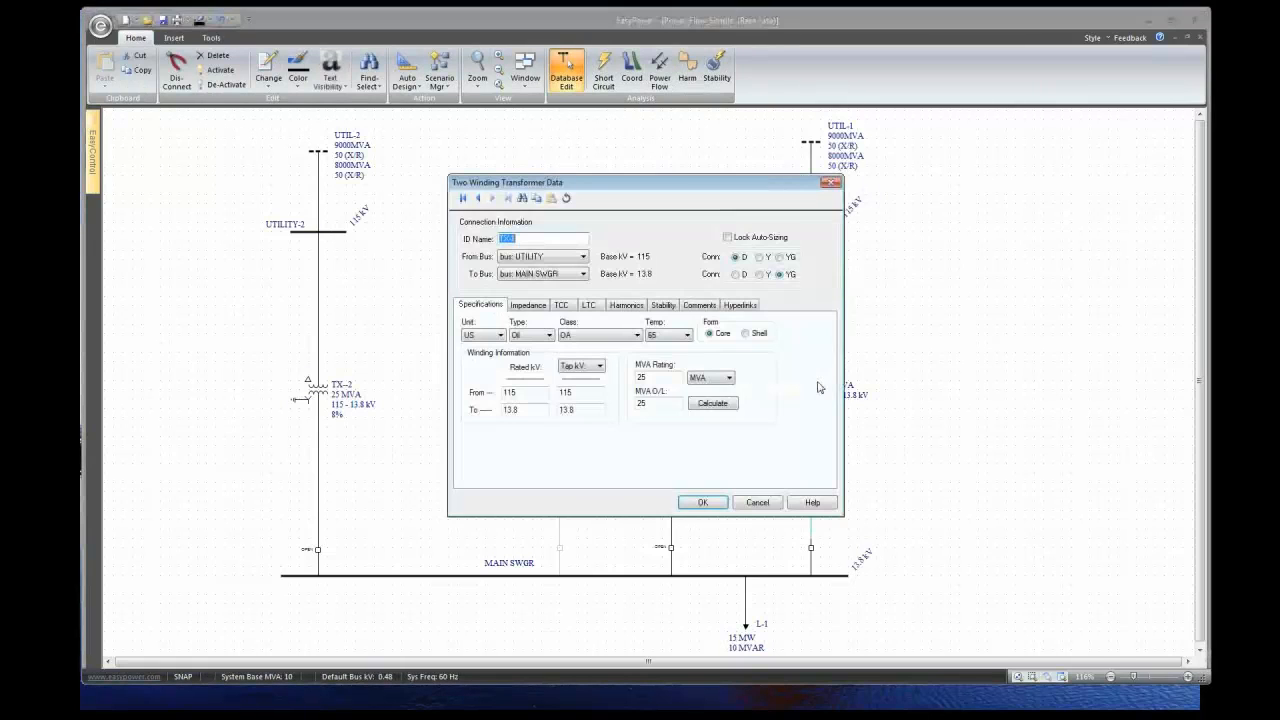
pyautogui.click(590, 306)
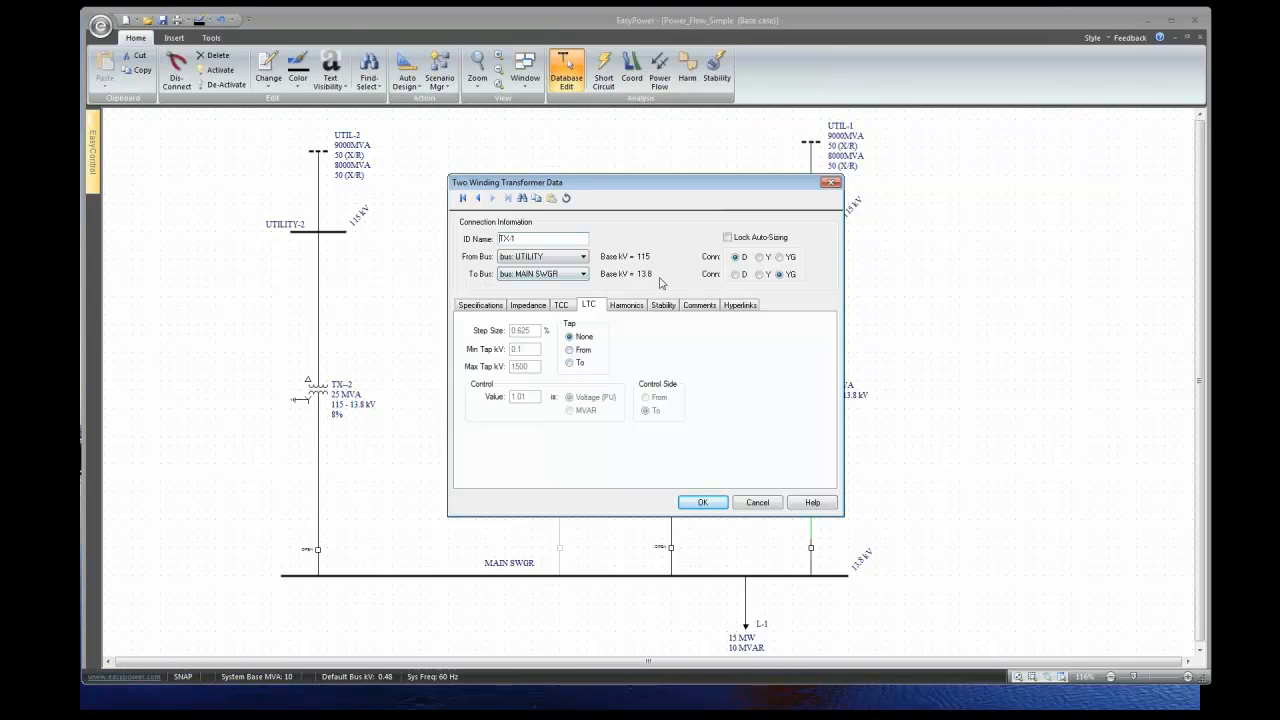
pyautogui.click(569, 363)
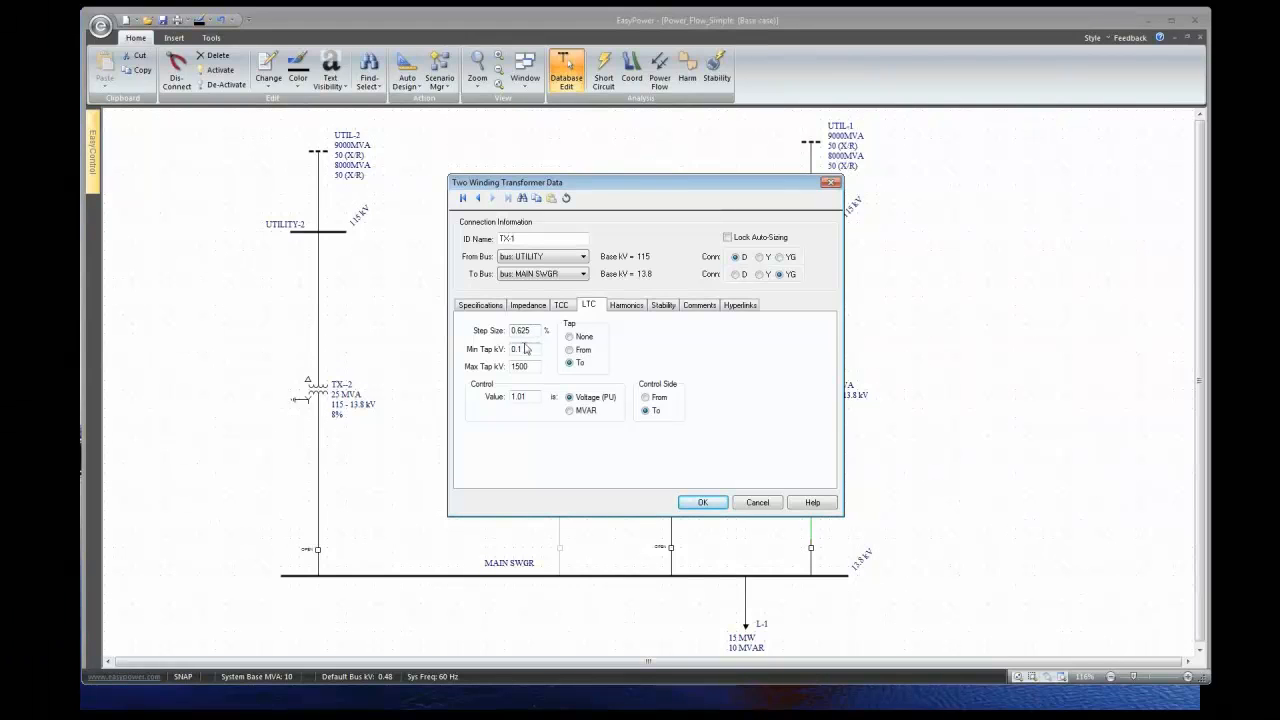
pyautogui.click(533, 349)
pyautogui.click(690, 502)
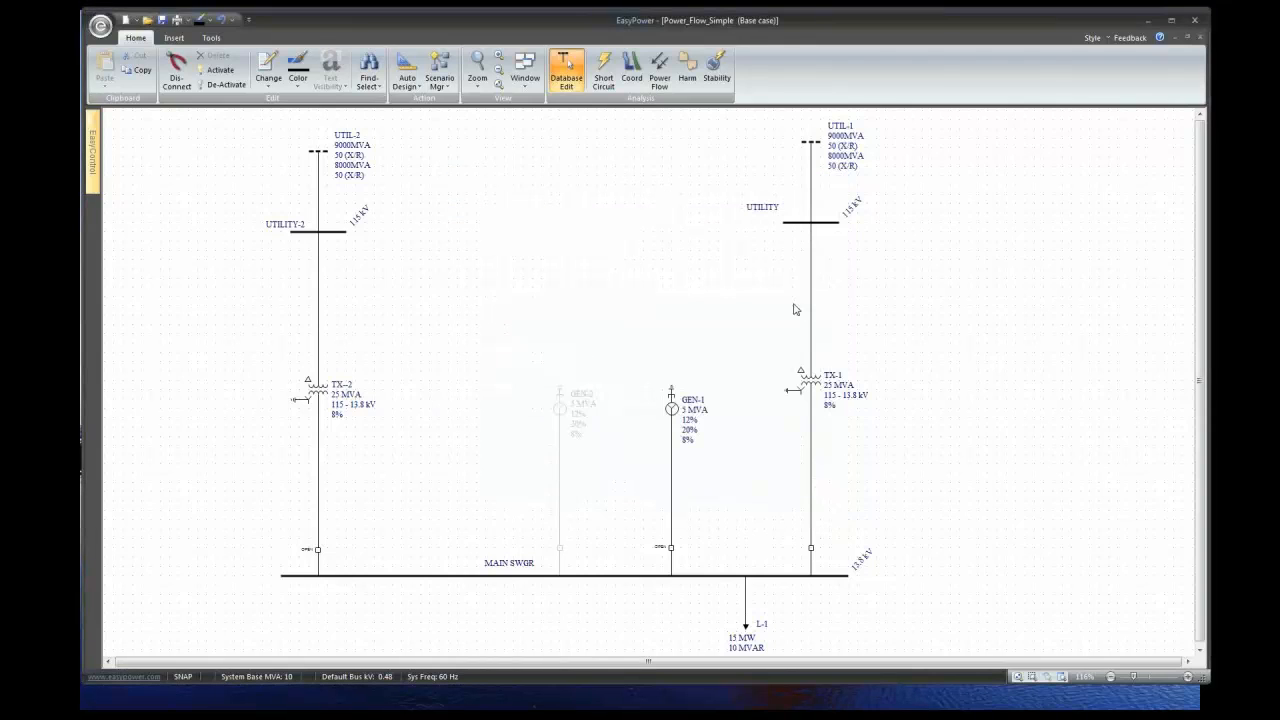
# - Recheck TX-1's LTC settings (0.625% steps) and return to power flow mode
pyautogui.click(814, 384)
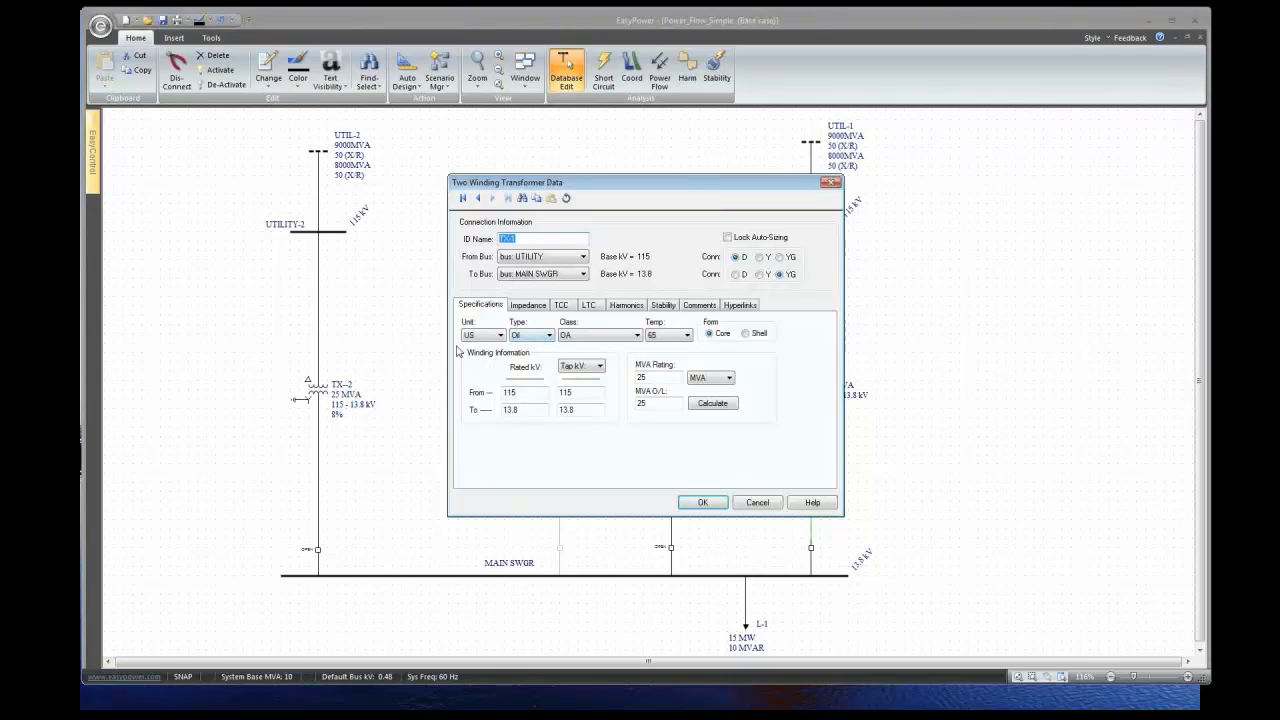
pyautogui.click(589, 306)
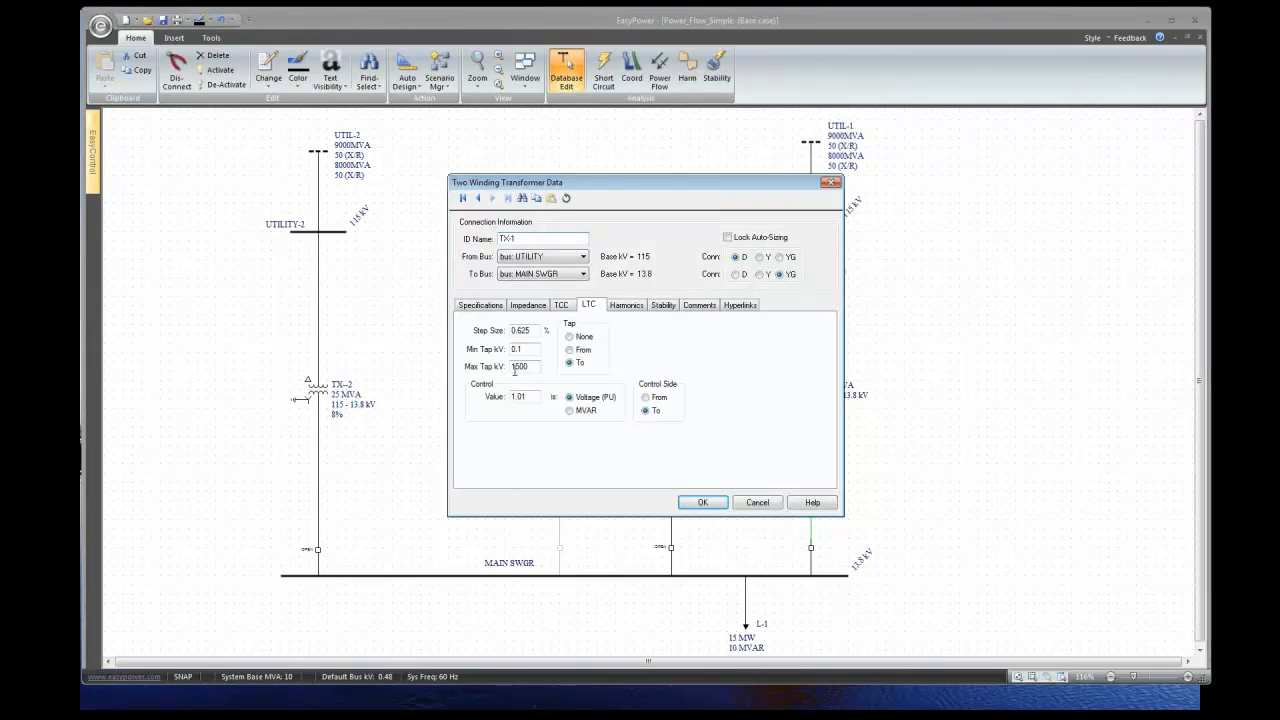
pyautogui.click(701, 502)
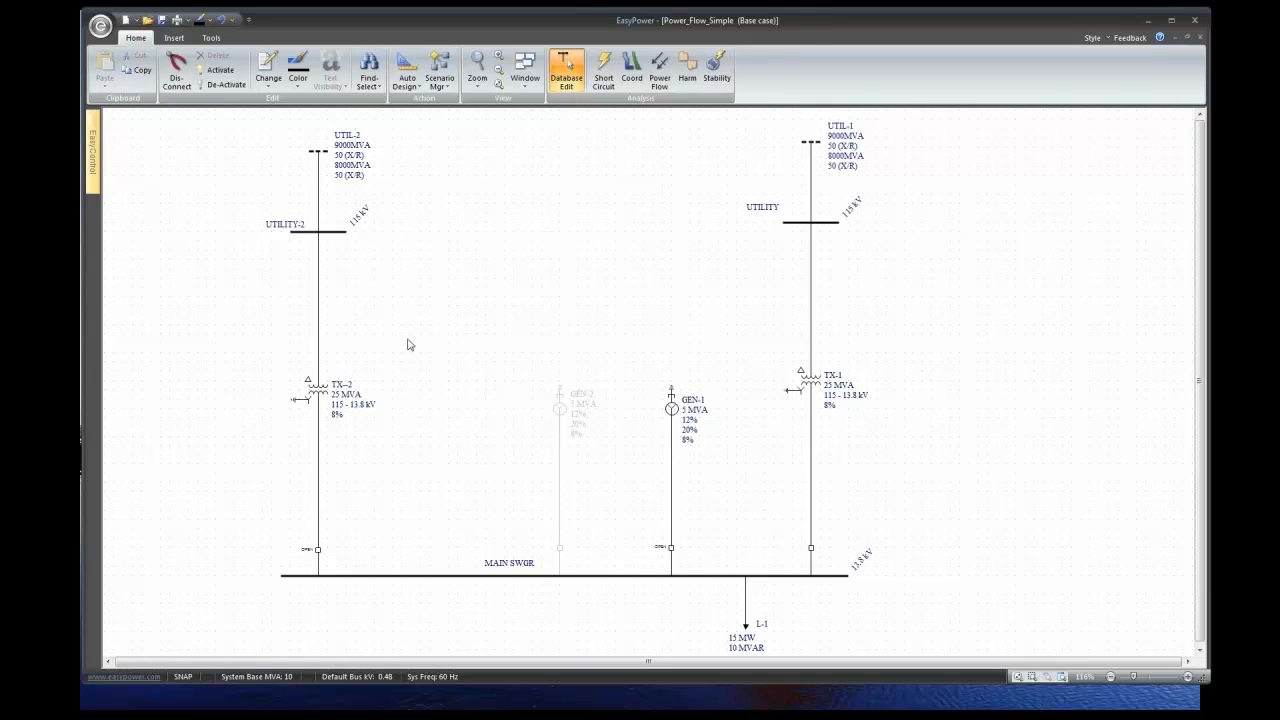
pyautogui.click(660, 70)
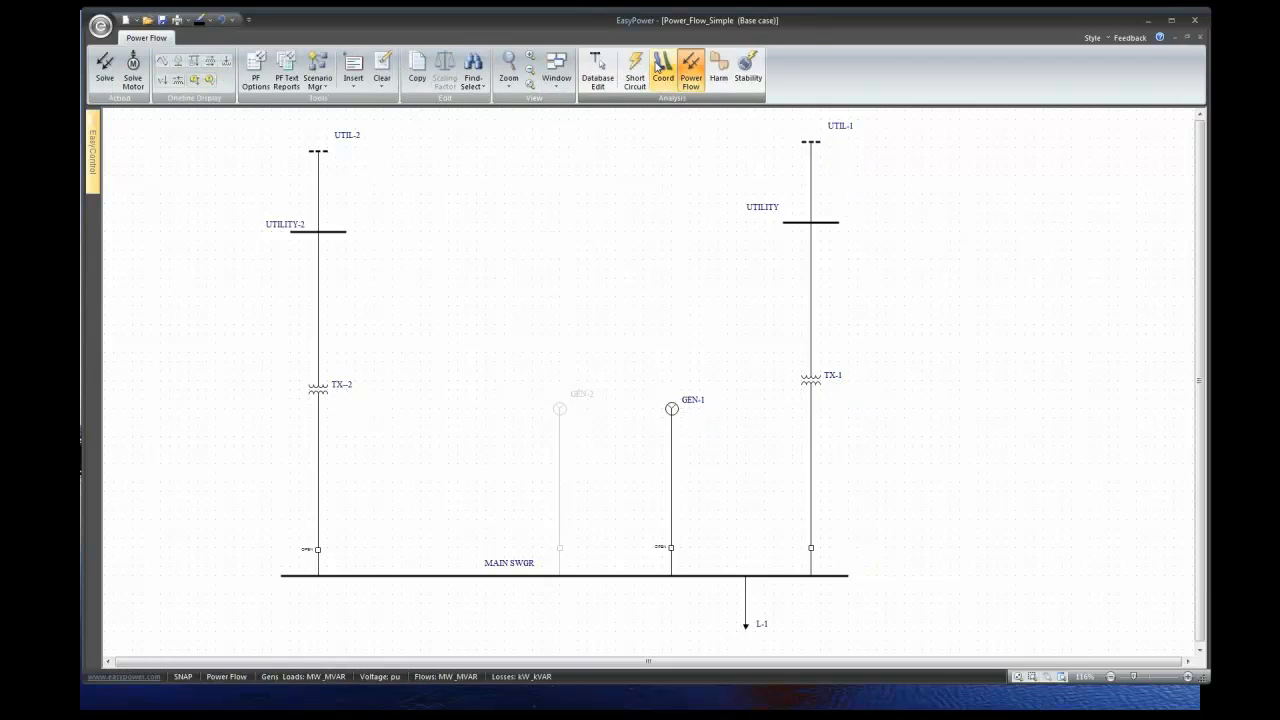
# - Re-solve so TX-1's tap settles at 14.418 kV and MAIN SWGR reaches 1.007 pu
pyautogui.click(104, 70)
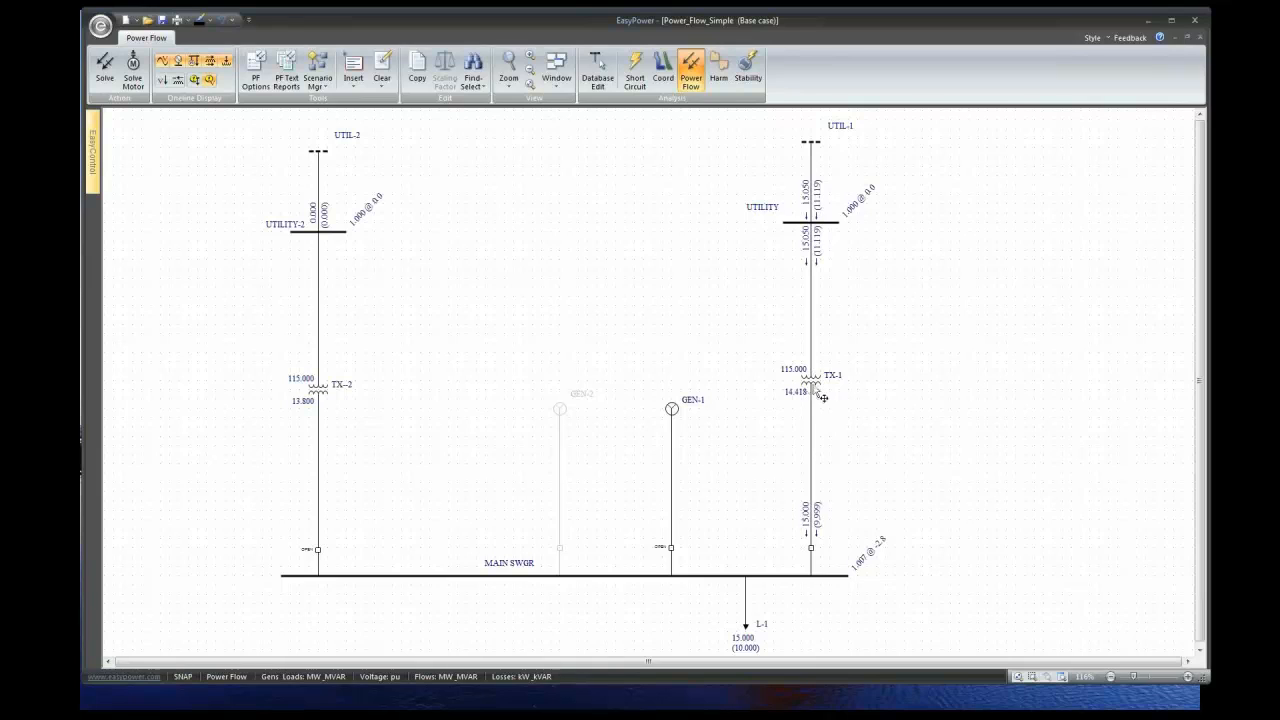
pyautogui.doubleClick(813, 385)
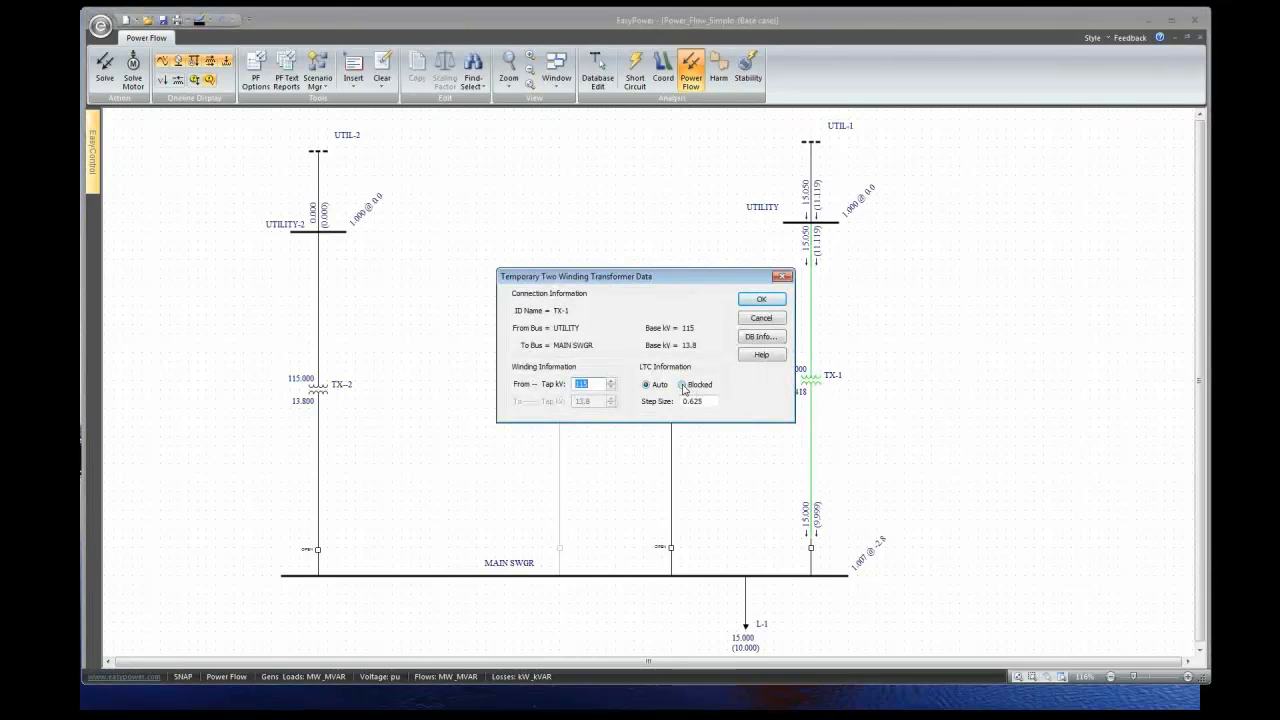
# - Compare TX-1's LTC Auto and Blocked modes, then close its data leaving Auto
pyautogui.click(684, 387)
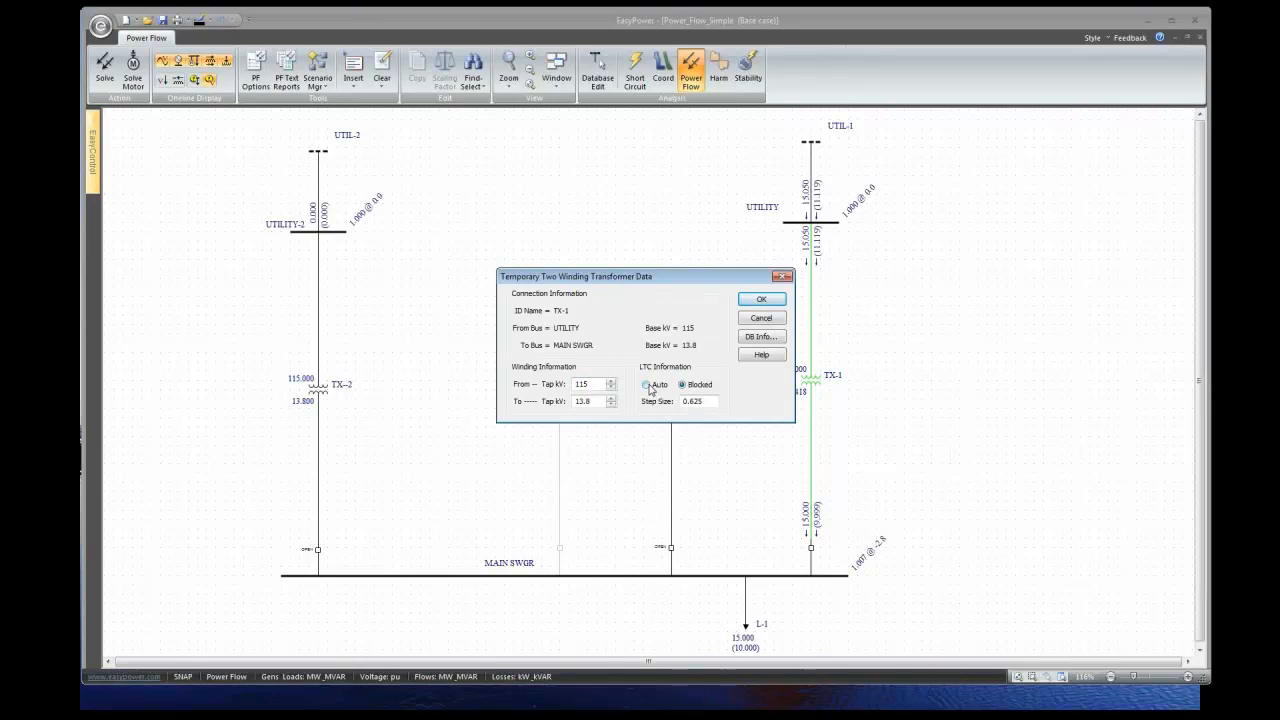
pyautogui.click(647, 385)
pyautogui.click(683, 385)
pyautogui.click(683, 386)
pyautogui.click(648, 386)
pyautogui.click(684, 386)
pyautogui.click(648, 386)
pyautogui.click(760, 318)
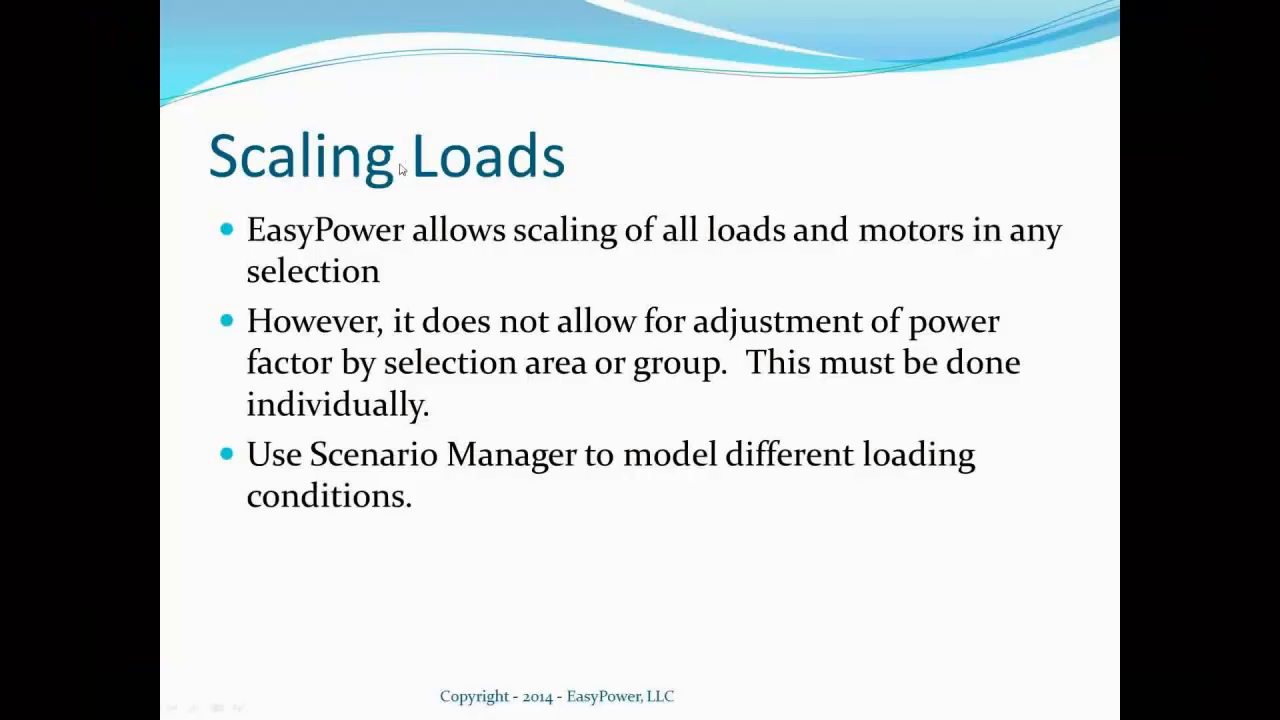
# - Advance the lecture to the Troubleshooting Power Flow Divergence Errors slide
pyautogui.press('Right')
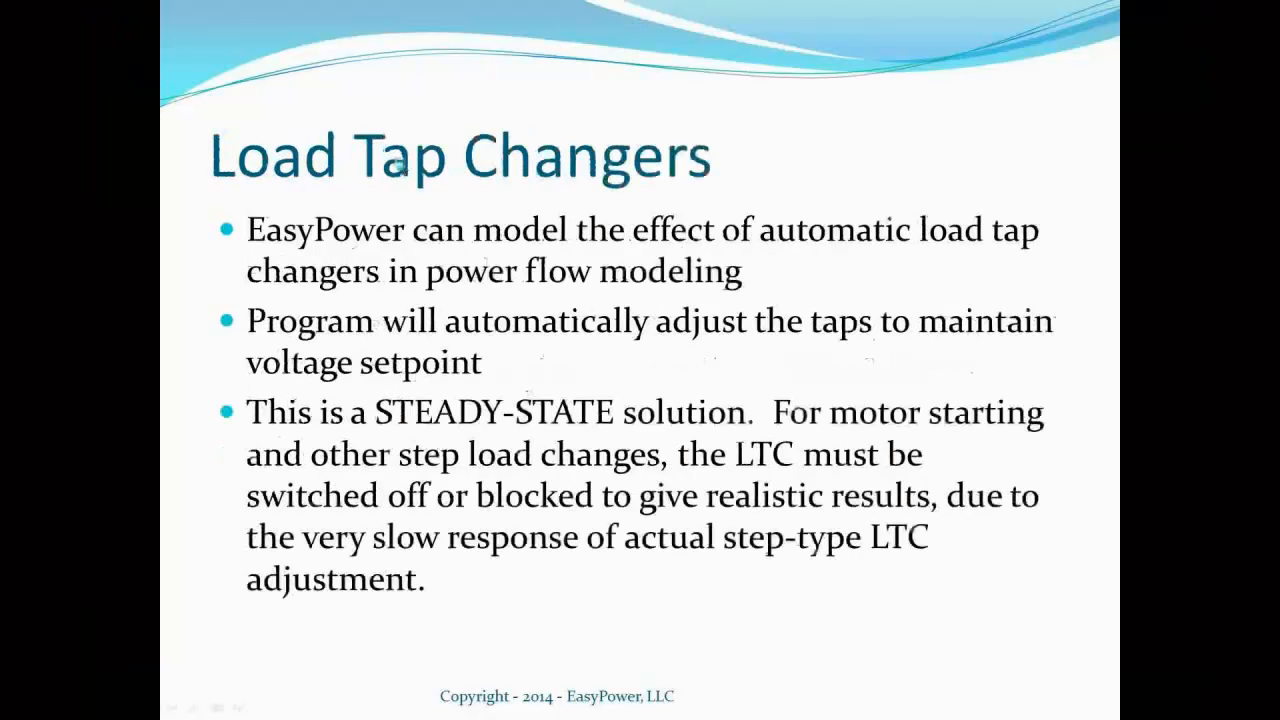
pyautogui.click(398, 162)
pyautogui.click(384, 150)
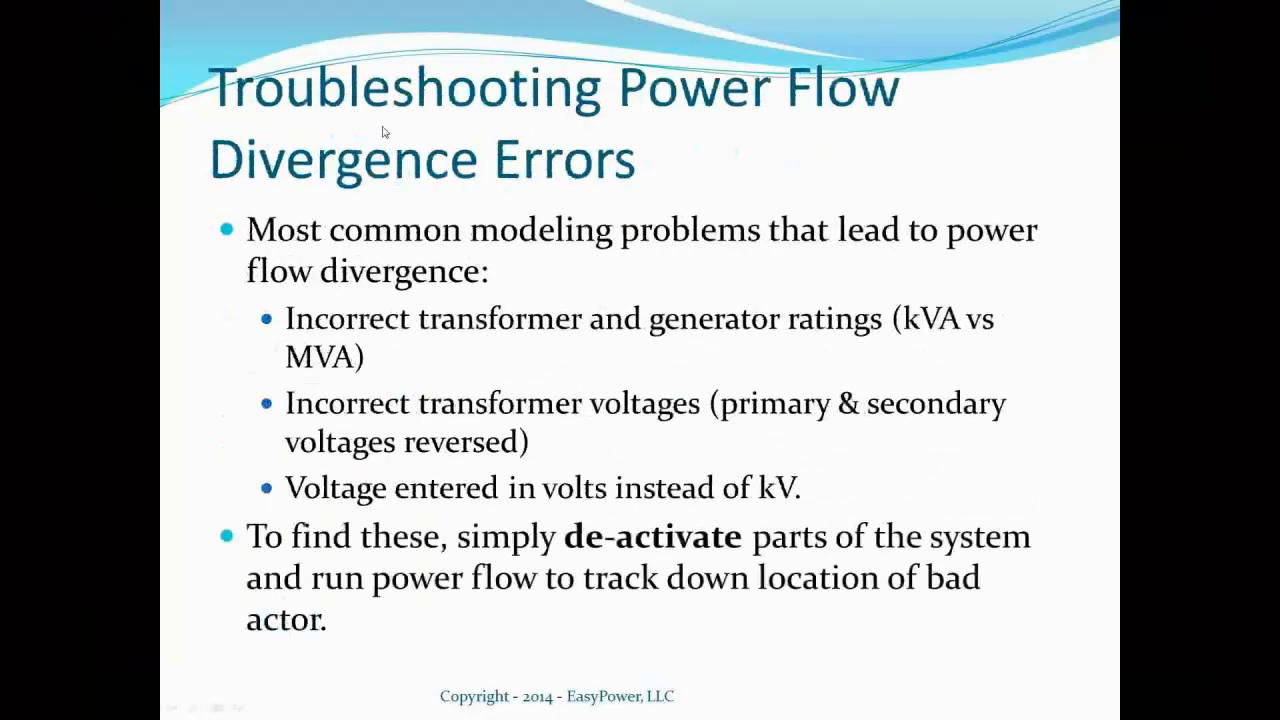